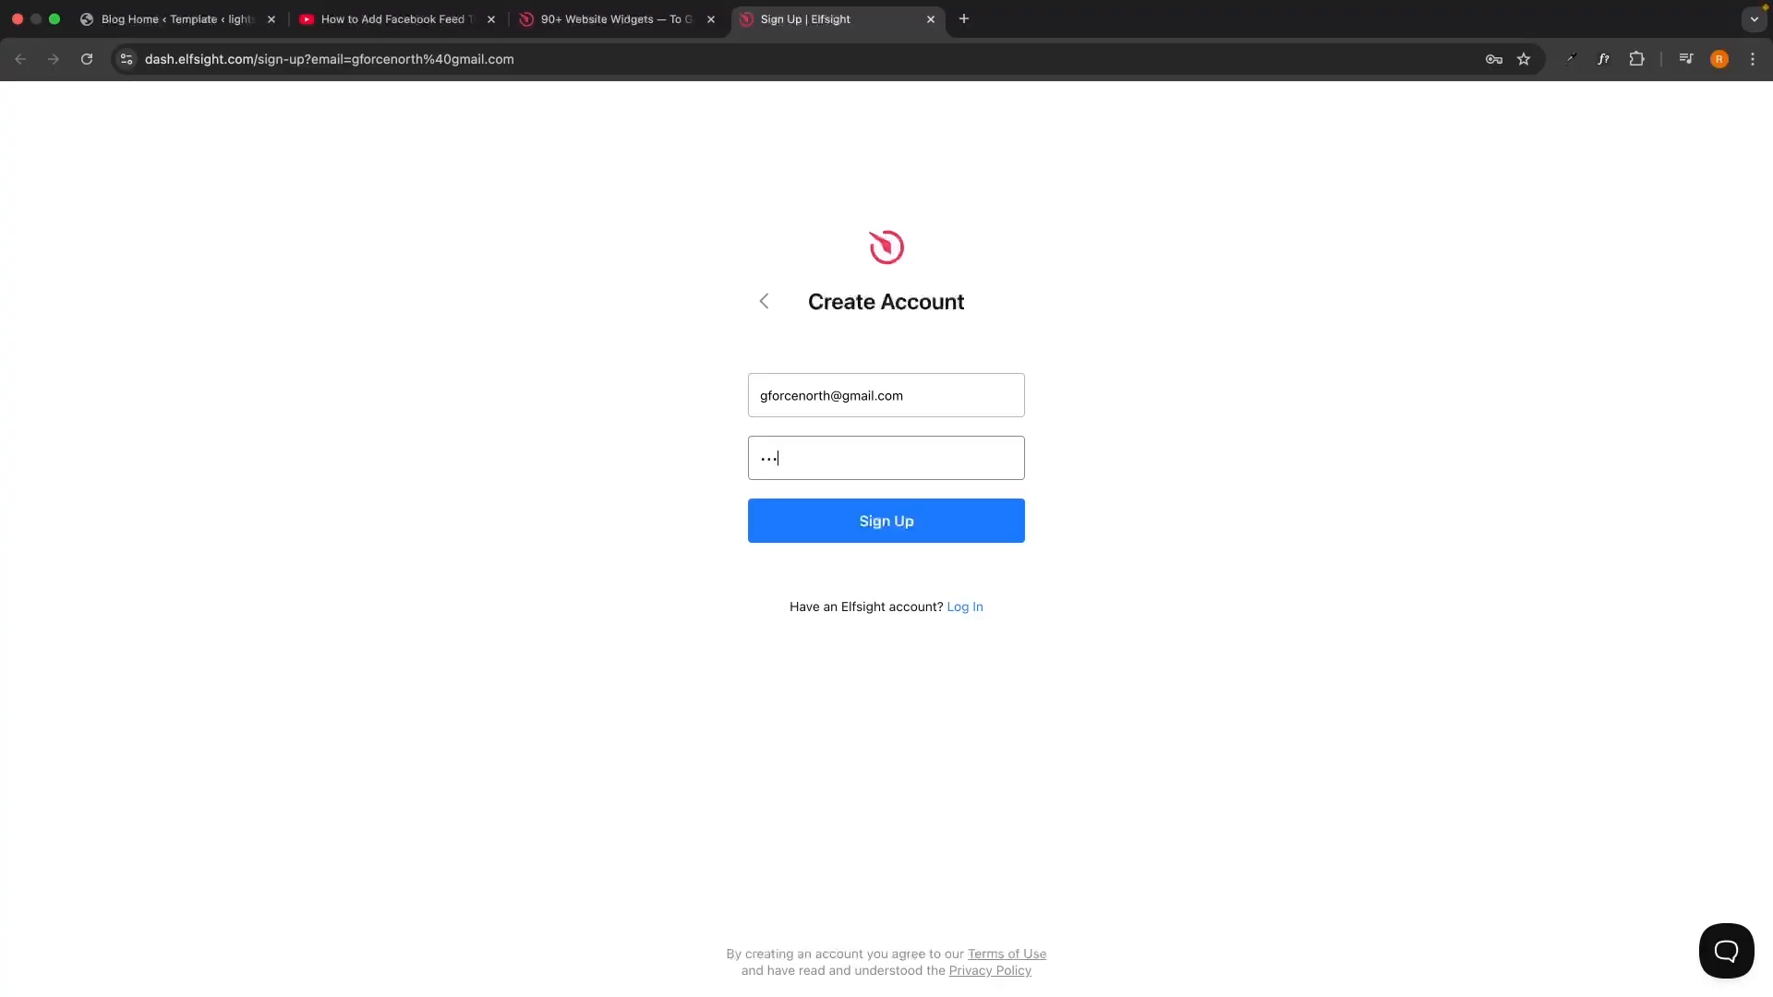
# Submit the sign-up form to create the Elfsight account
pyautogui.click(961, 533)
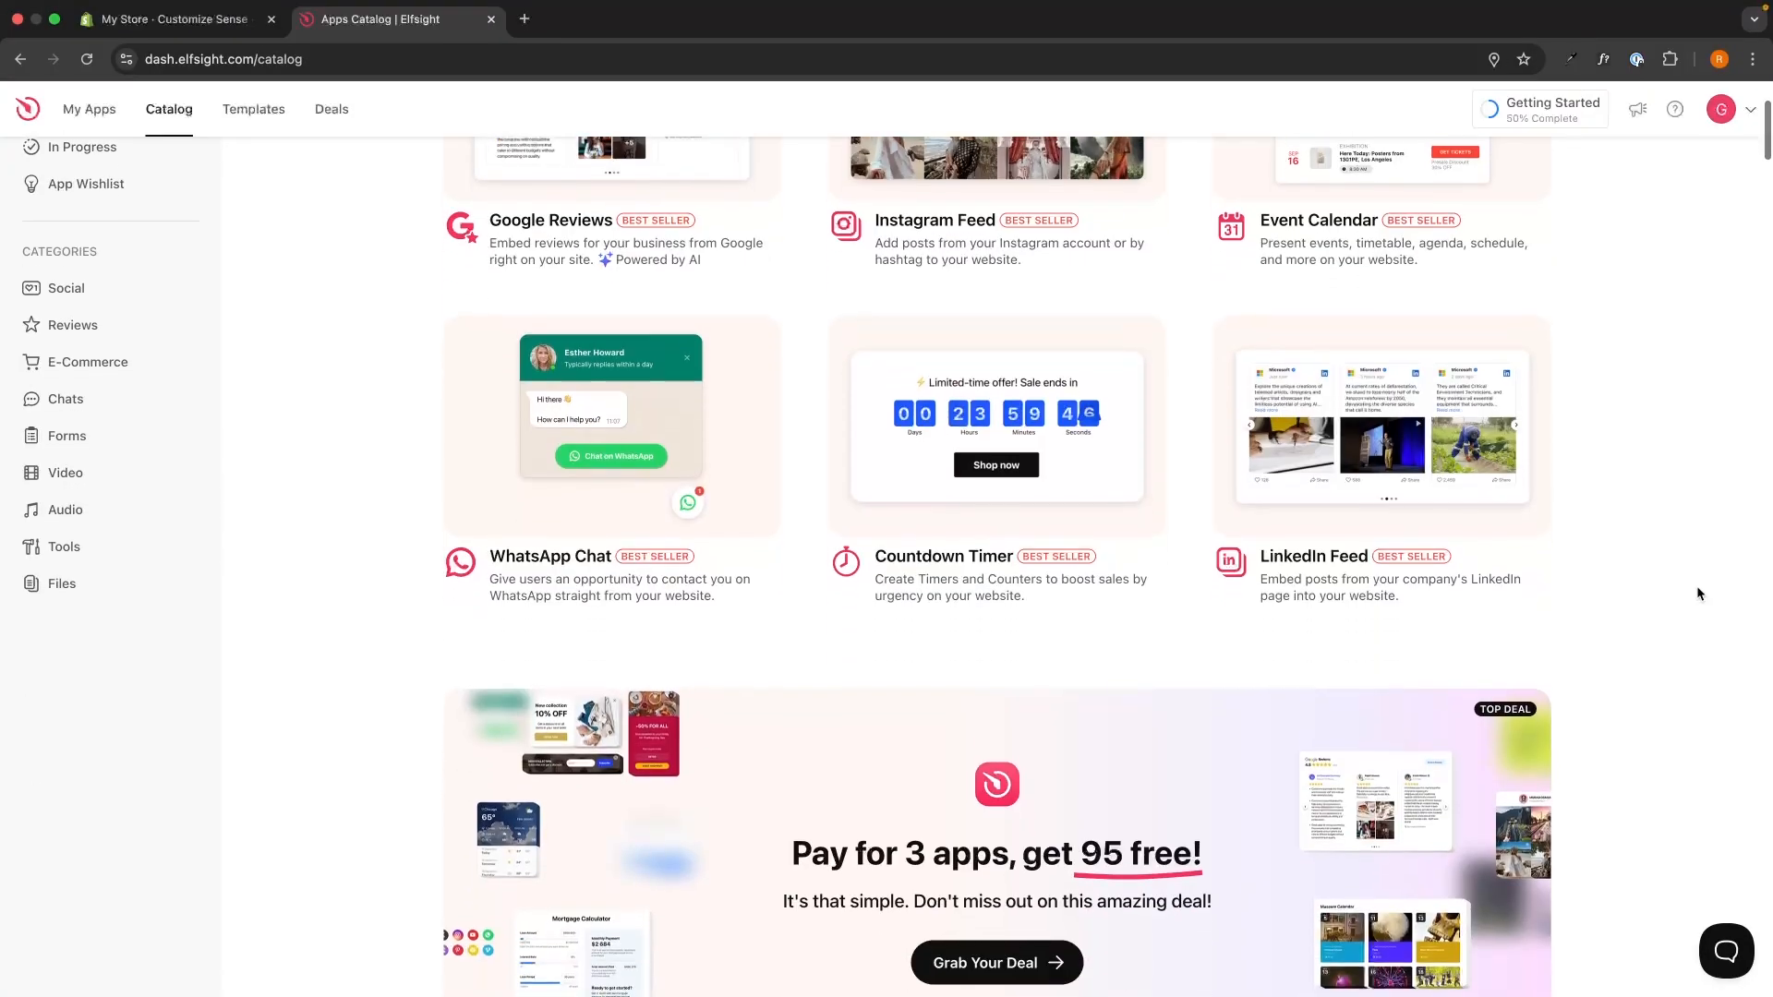
# Browse the range of widgets offered in the Apps Catalog
pyautogui.scroll(-10, 1699, 594)
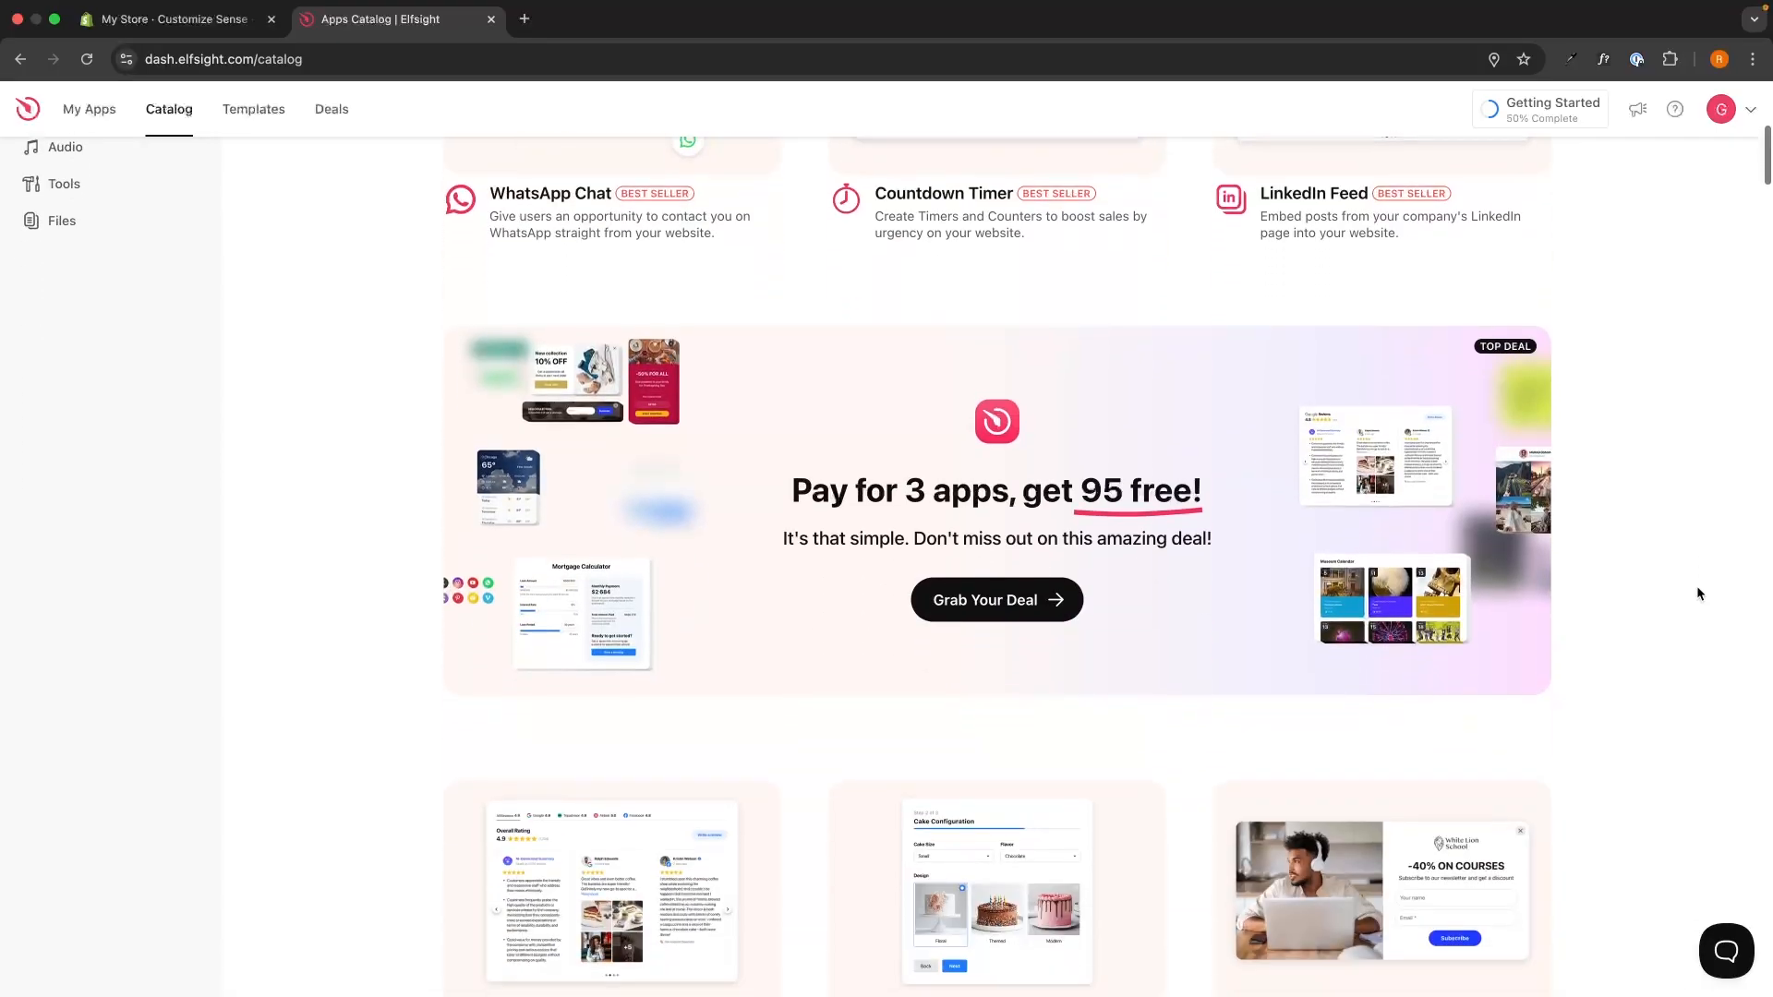
pyautogui.scroll(-15, 1699, 593)
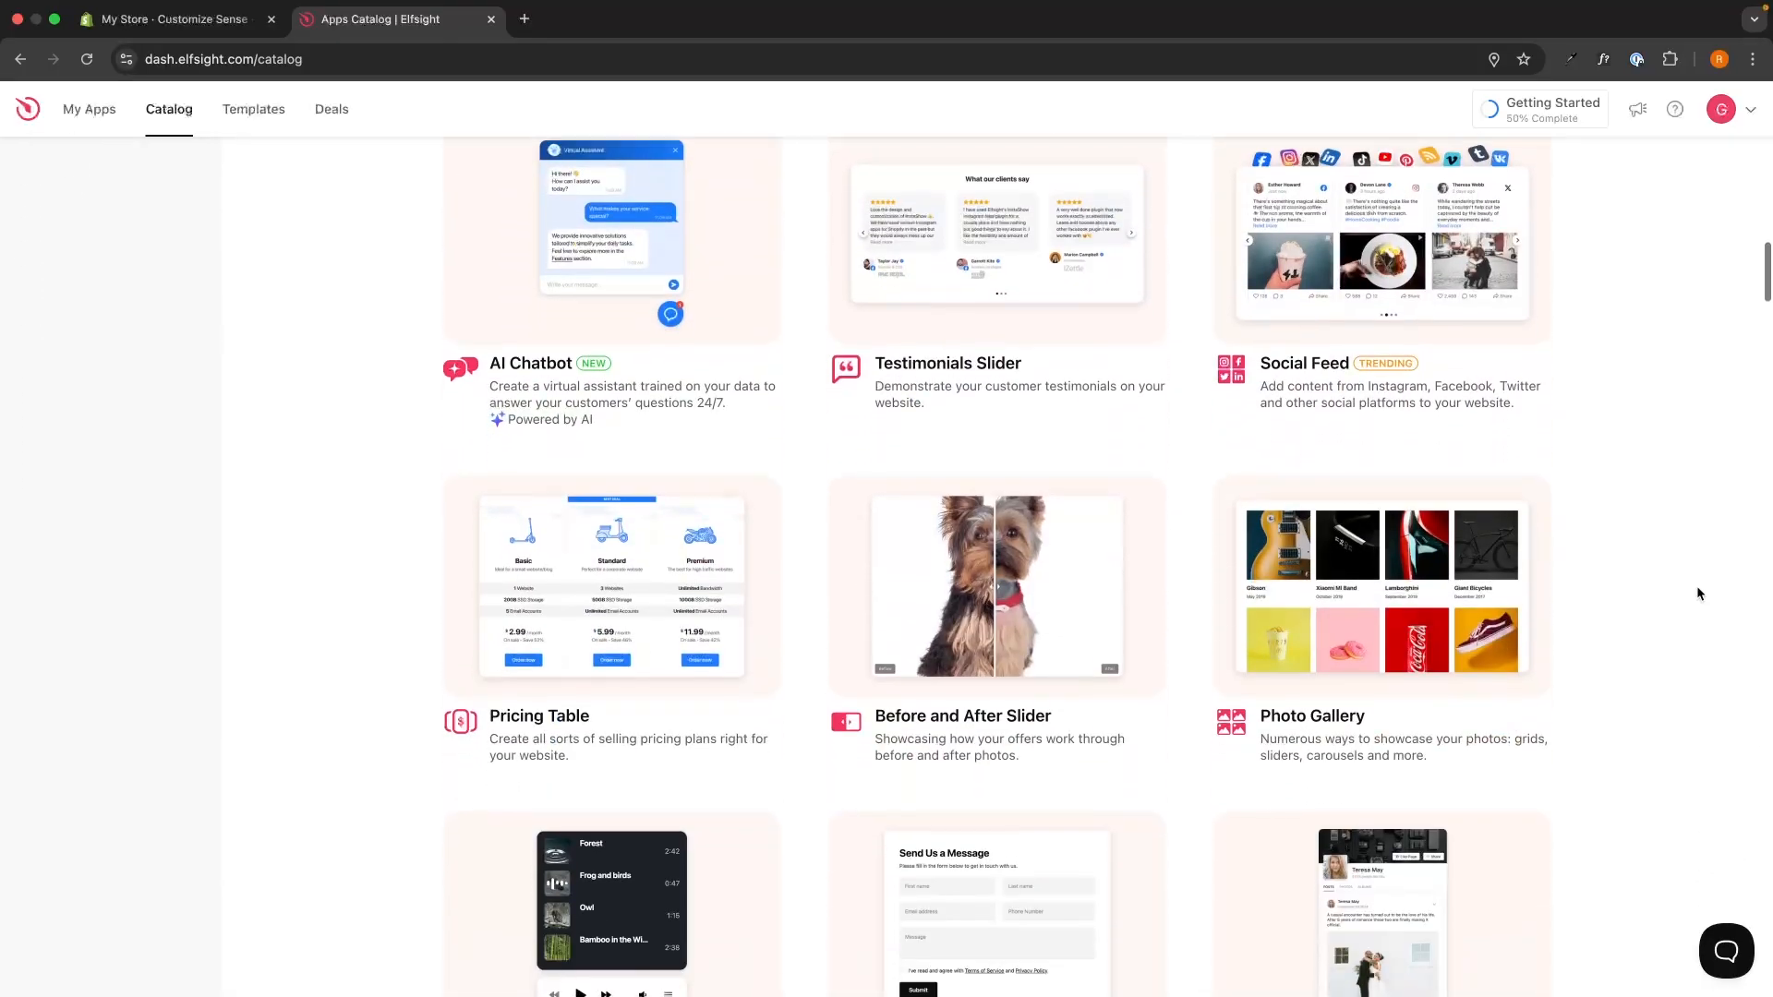
pyautogui.scroll(-8, 1699, 594)
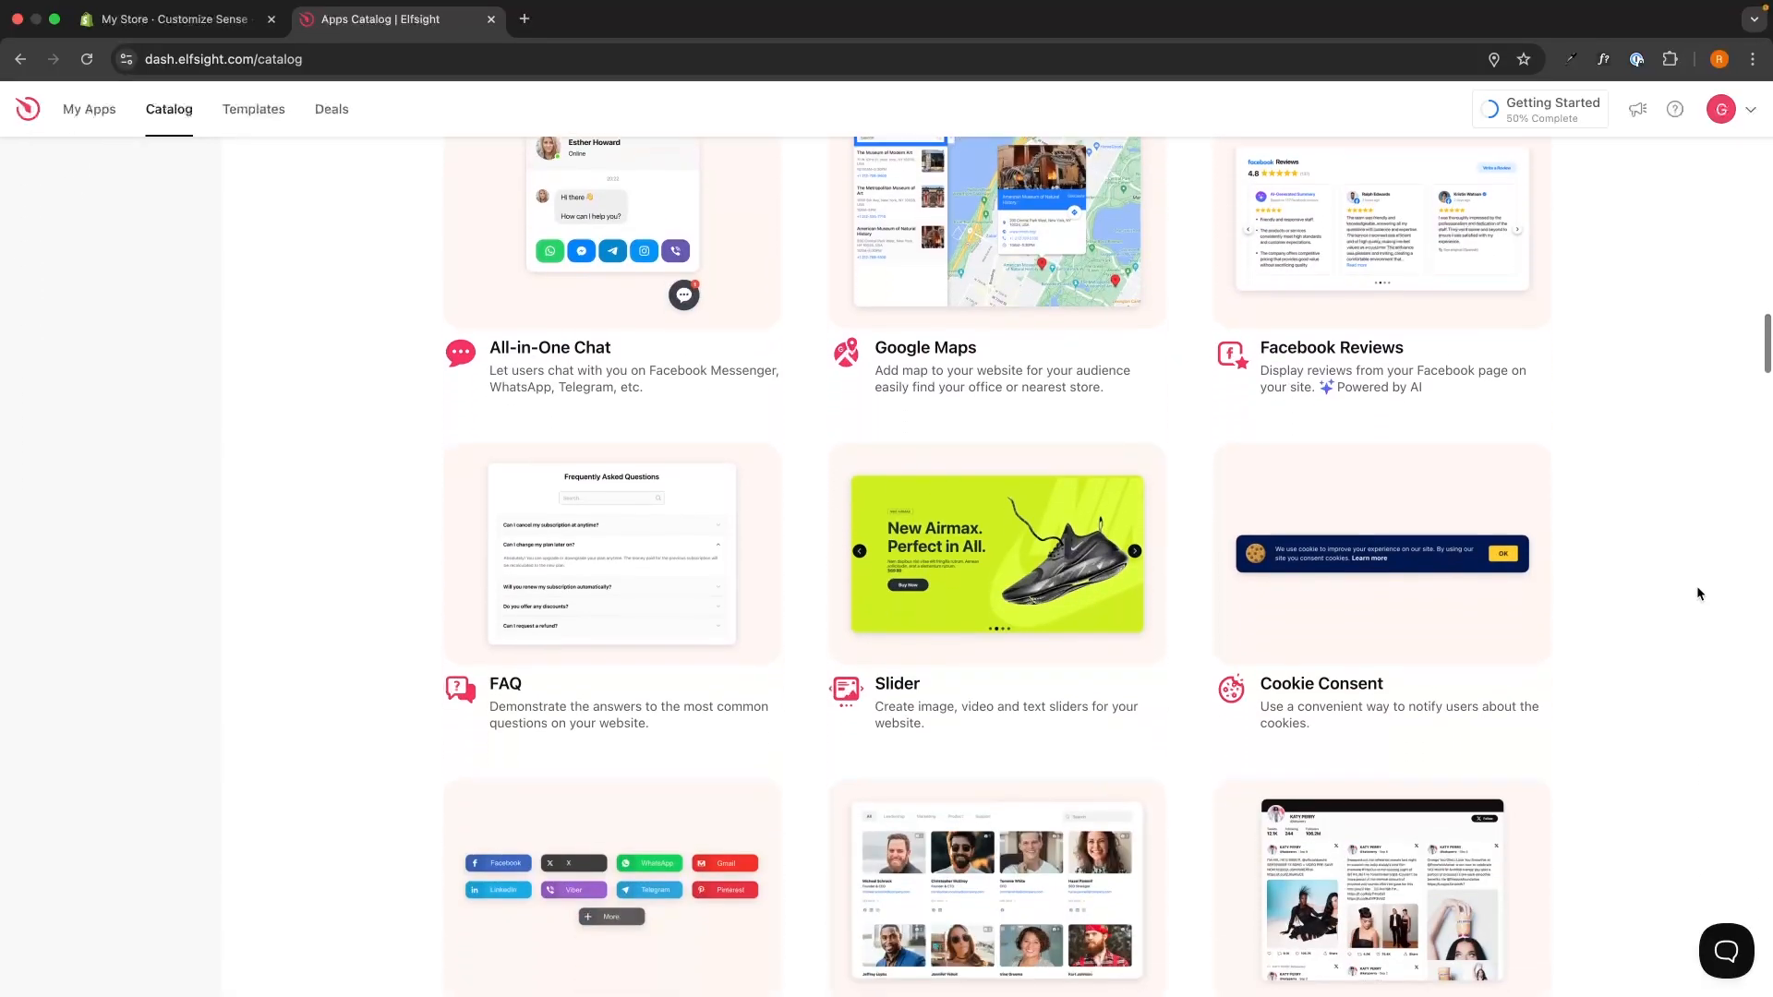
pyautogui.scroll(20, 1697, 585)
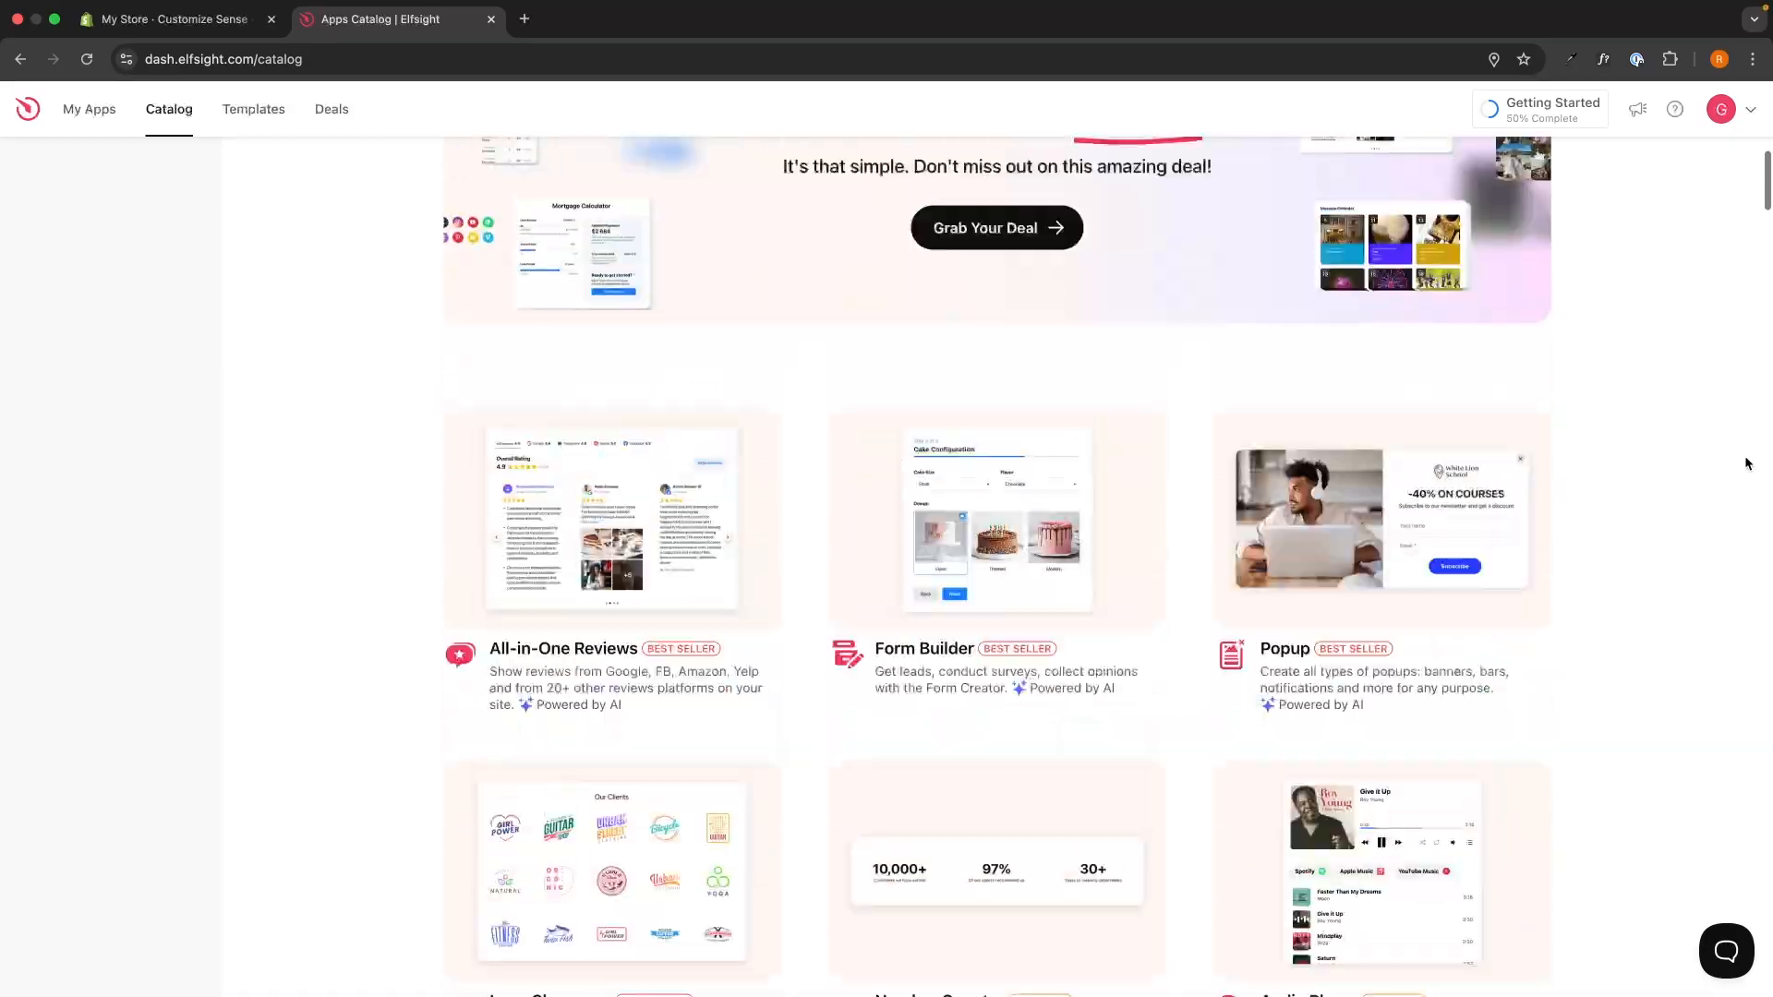
pyautogui.scroll(-8, 1238, 443)
pyautogui.scroll(-12, 1611, 645)
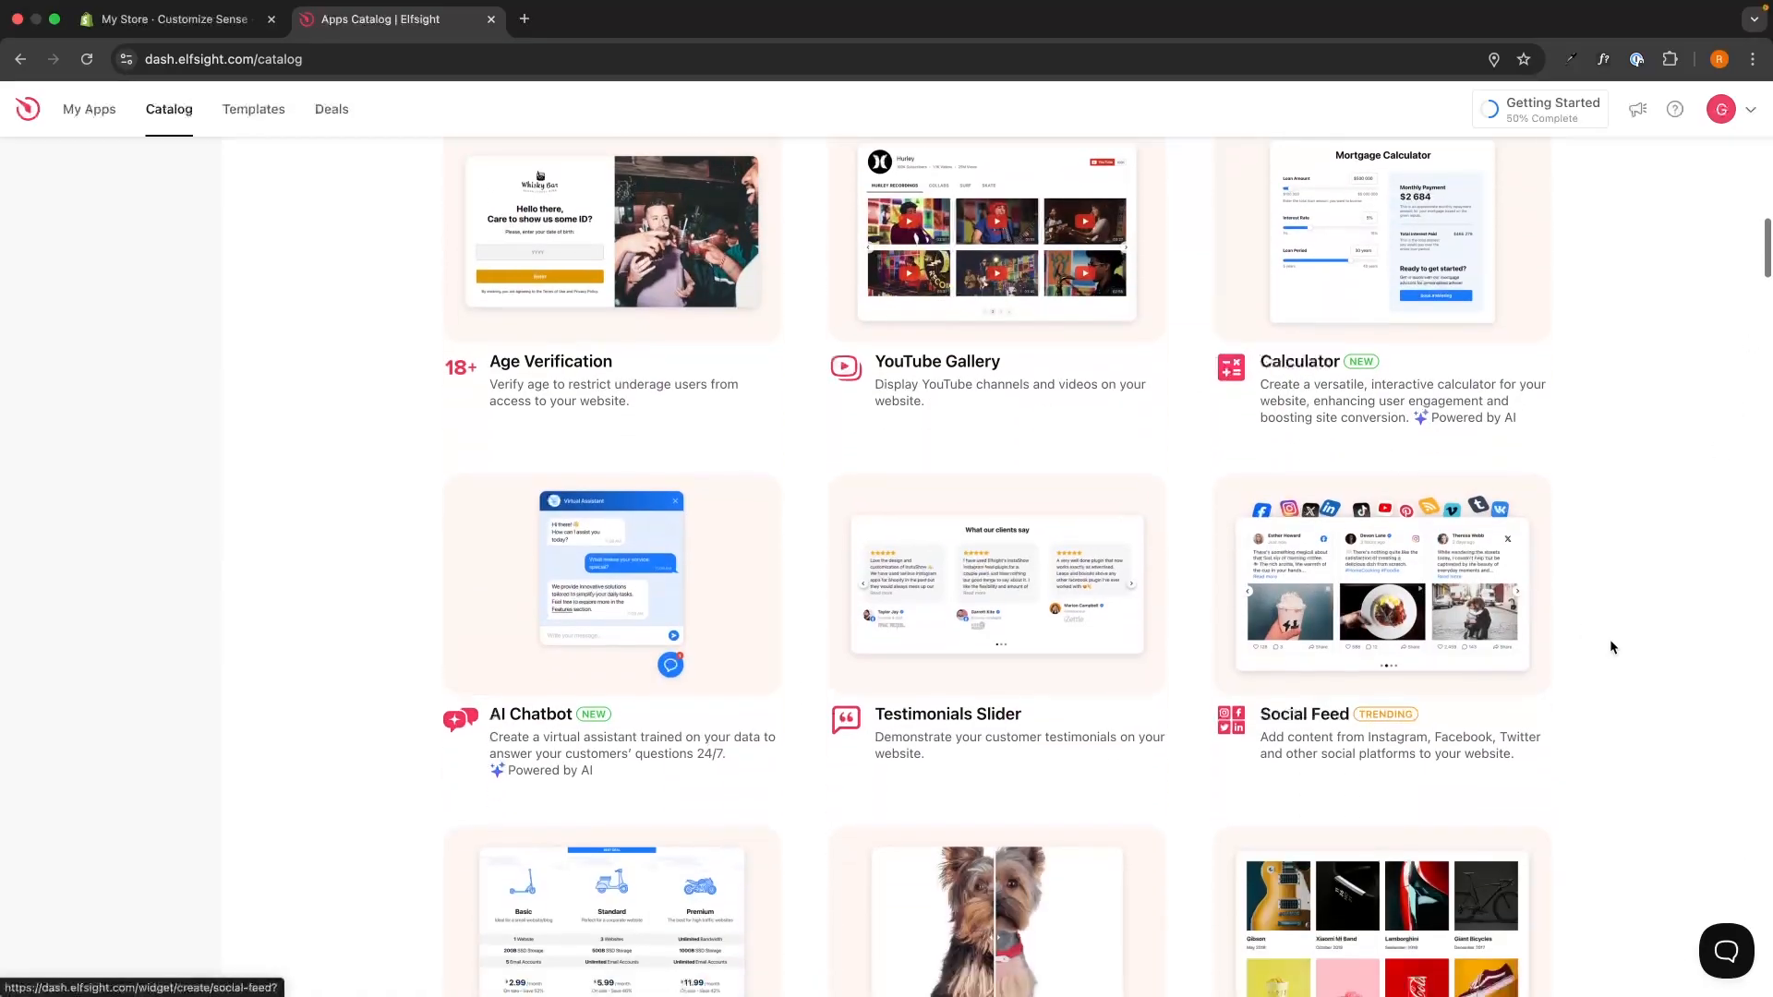
pyautogui.scroll(-12, 1693, 440)
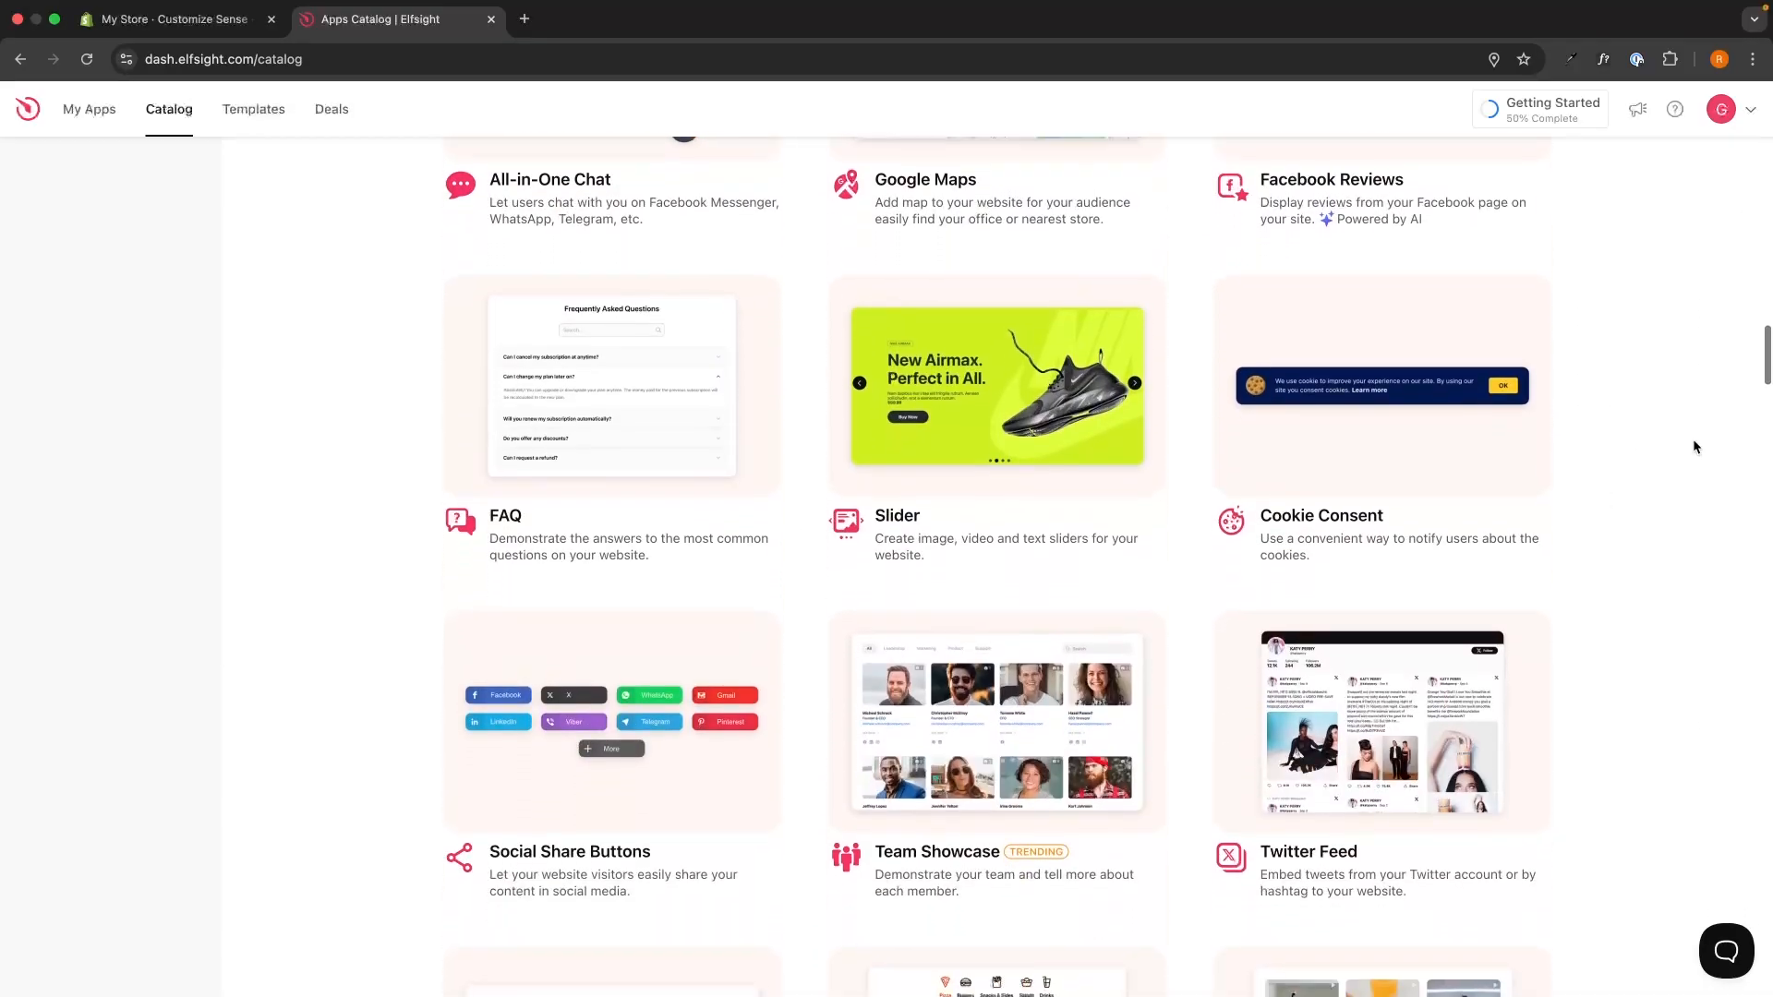
pyautogui.scroll(-3, 1693, 441)
pyautogui.scroll(20, 1694, 441)
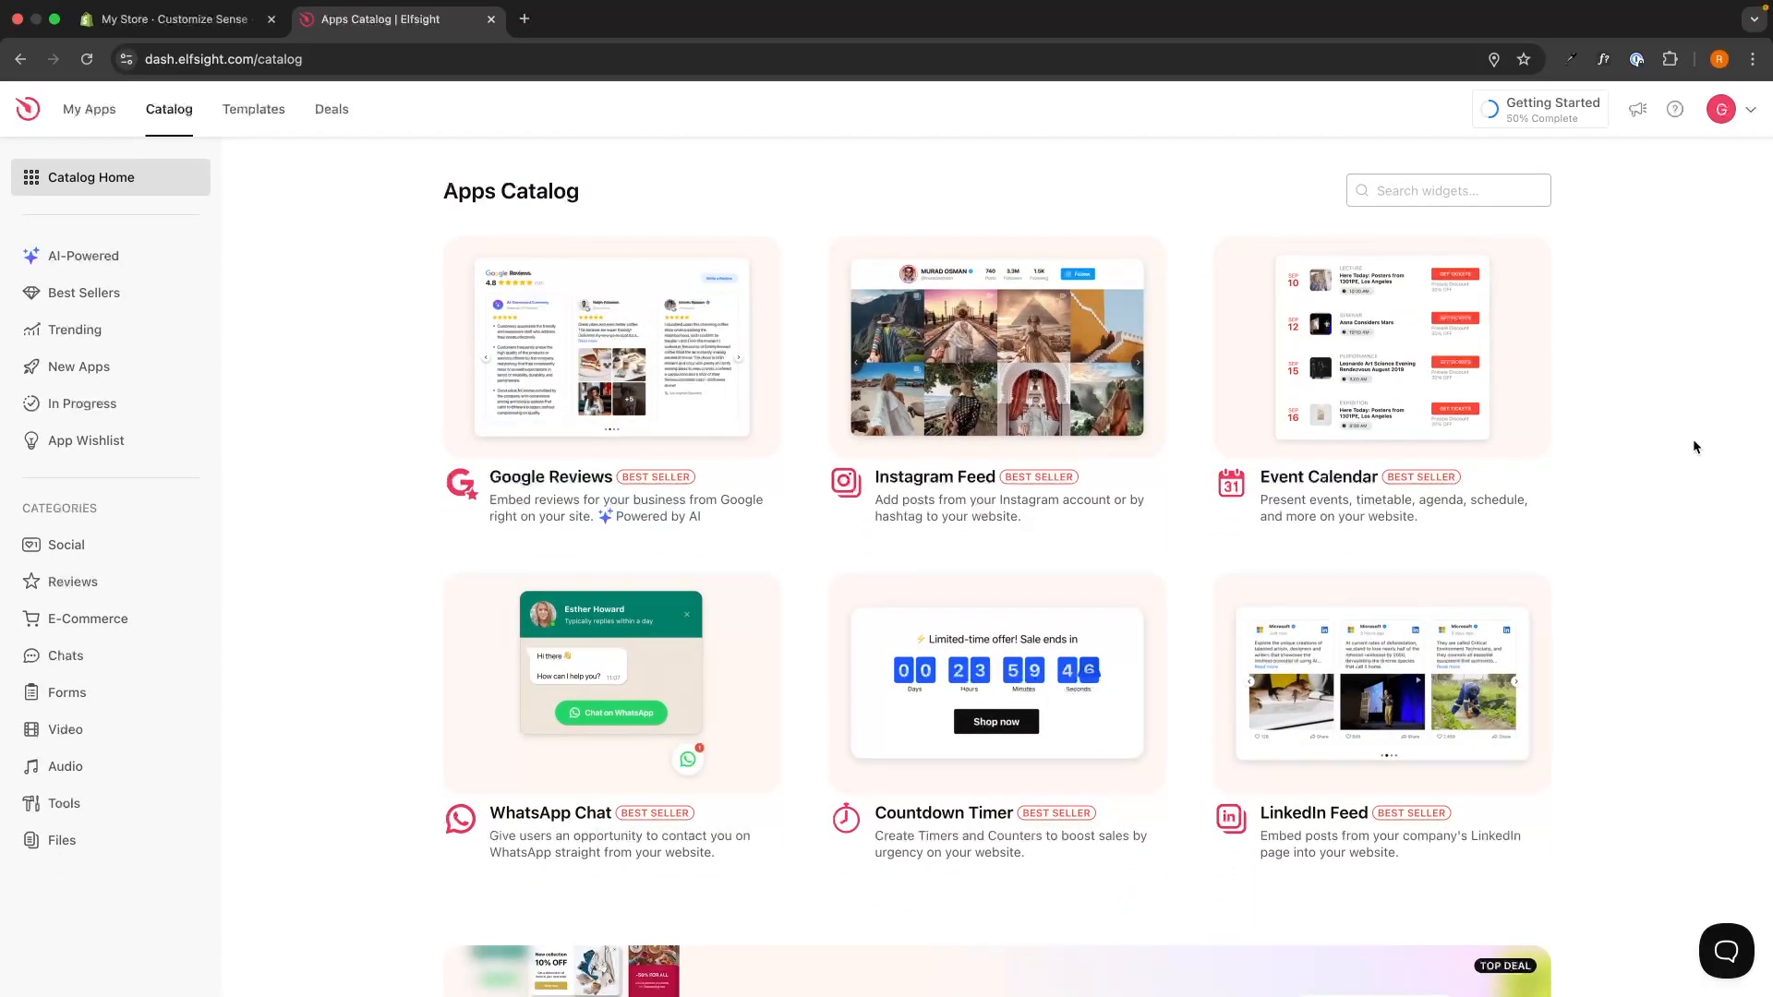
pyautogui.scroll(1, 1693, 440)
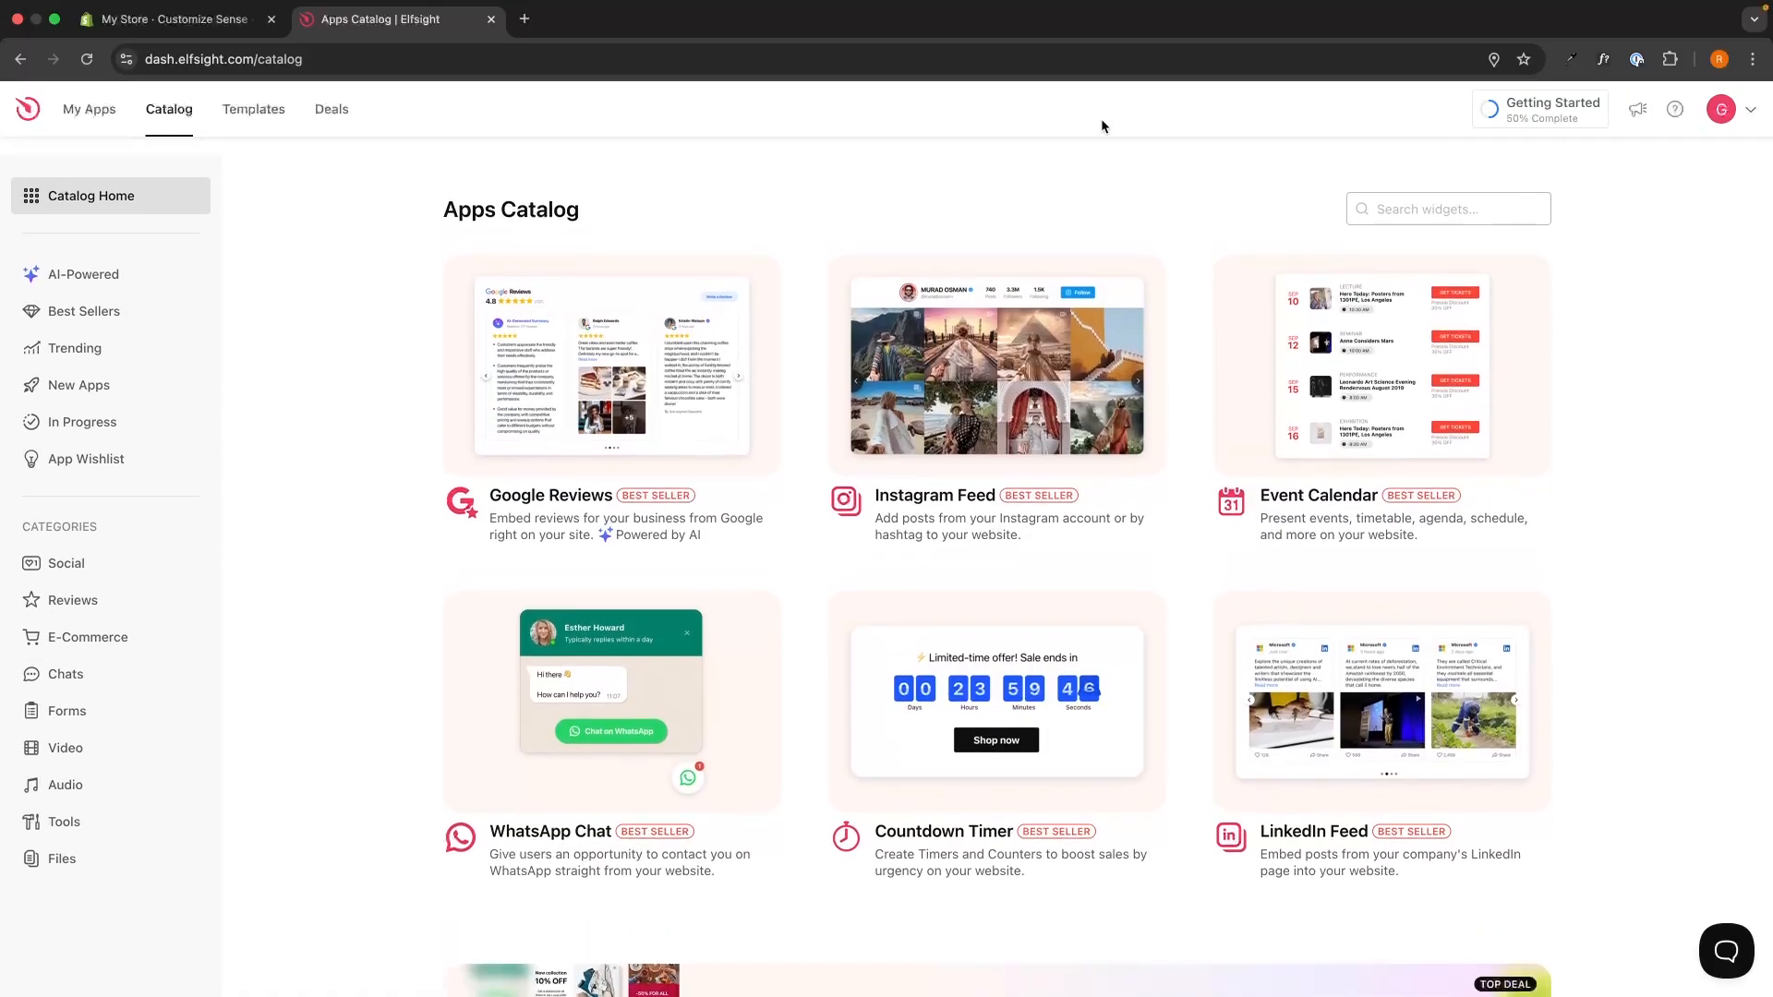
# Search the widget catalog for "appo" and open the Appointment Booking widget
pyautogui.scroll(-1, 1538, 279)
pyautogui.click(1434, 185)
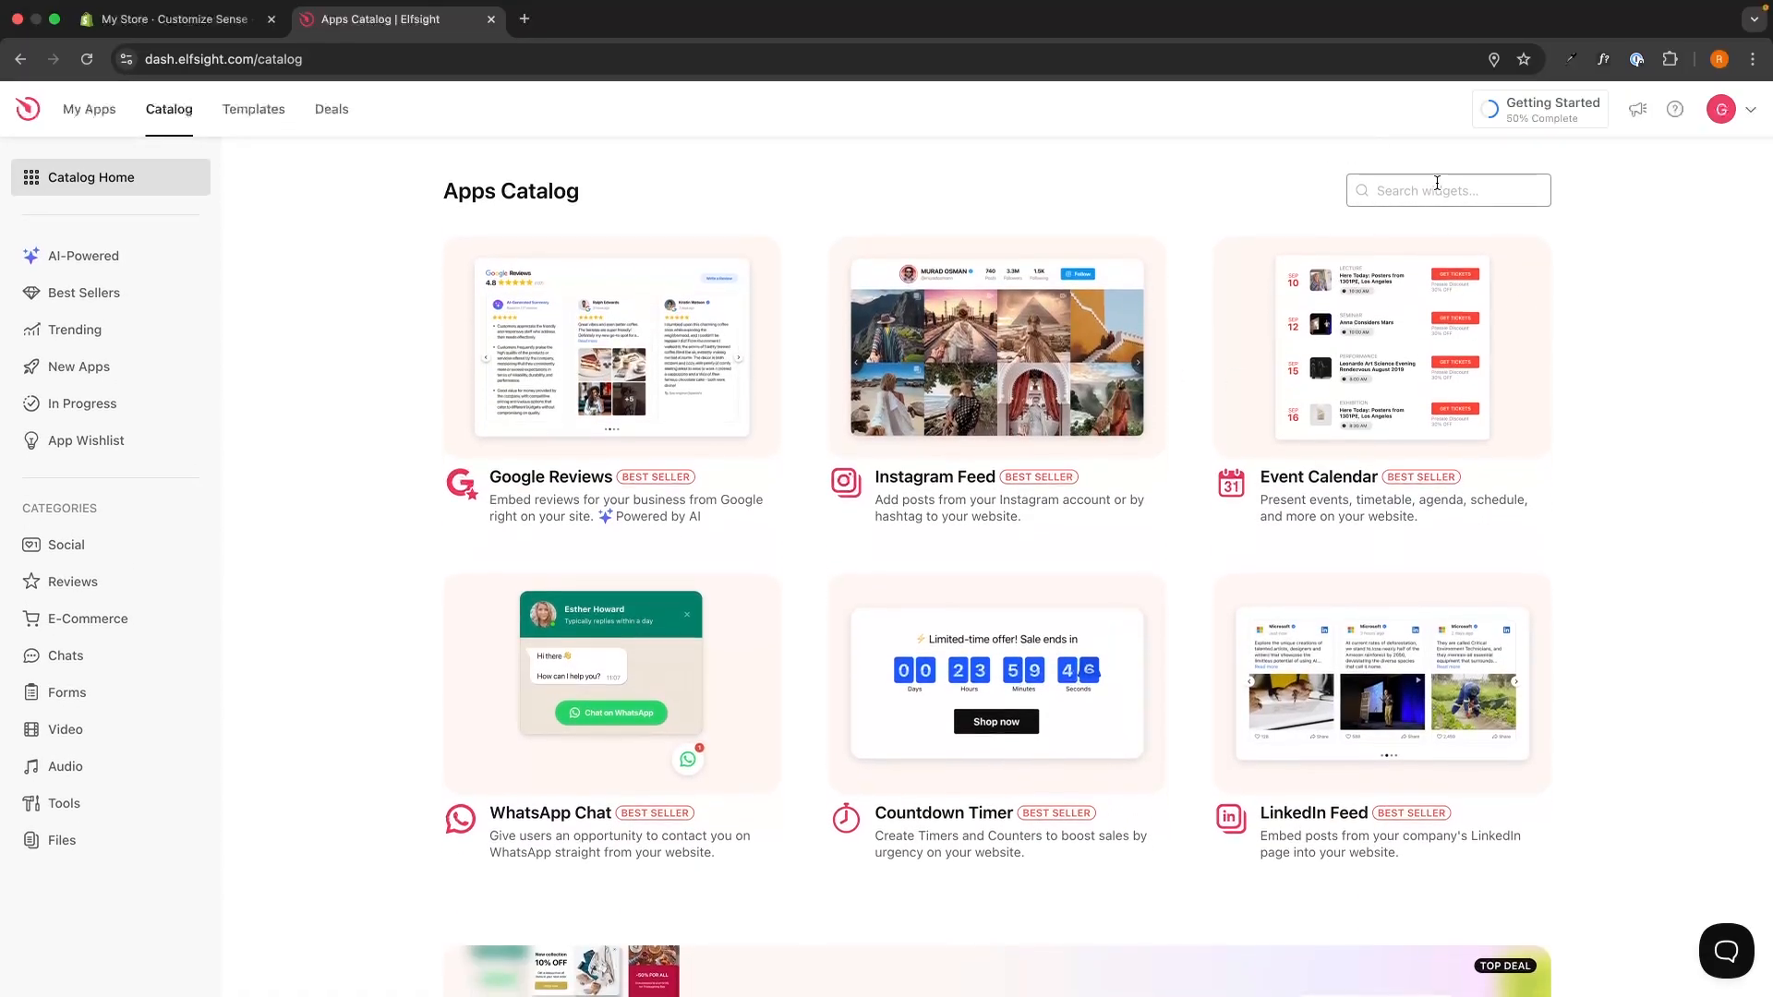
pyautogui.write('appo')
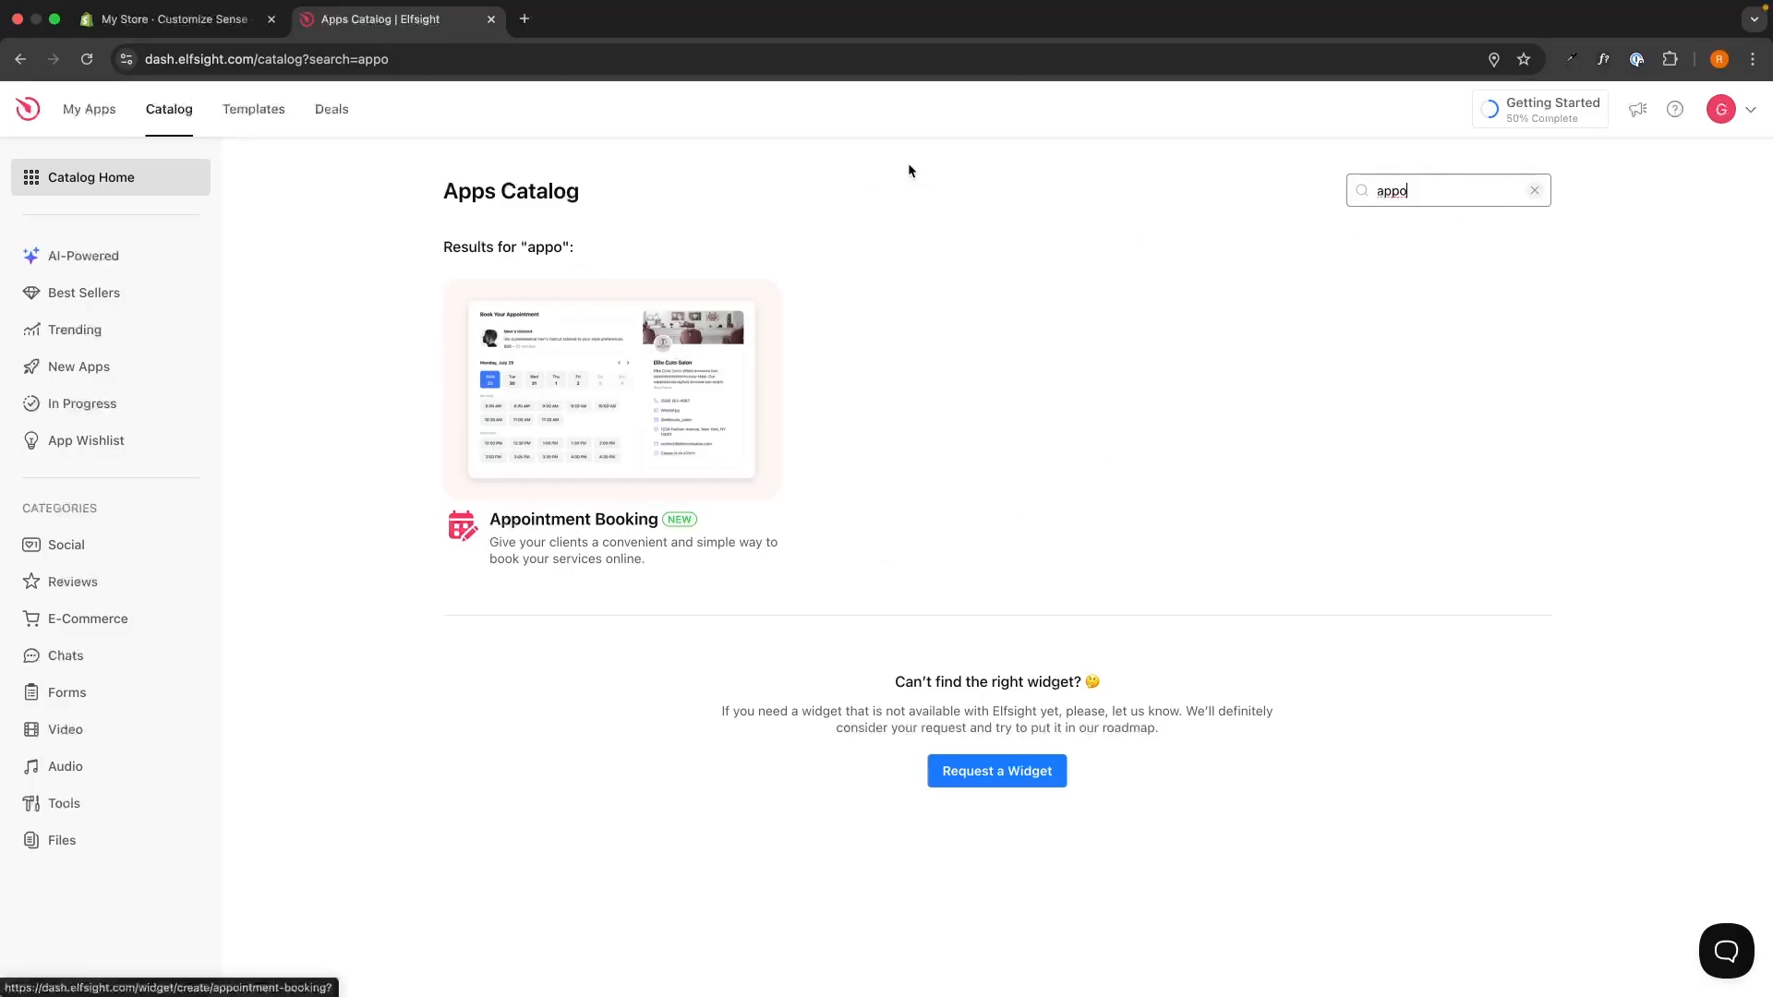
pyautogui.click(615, 522)
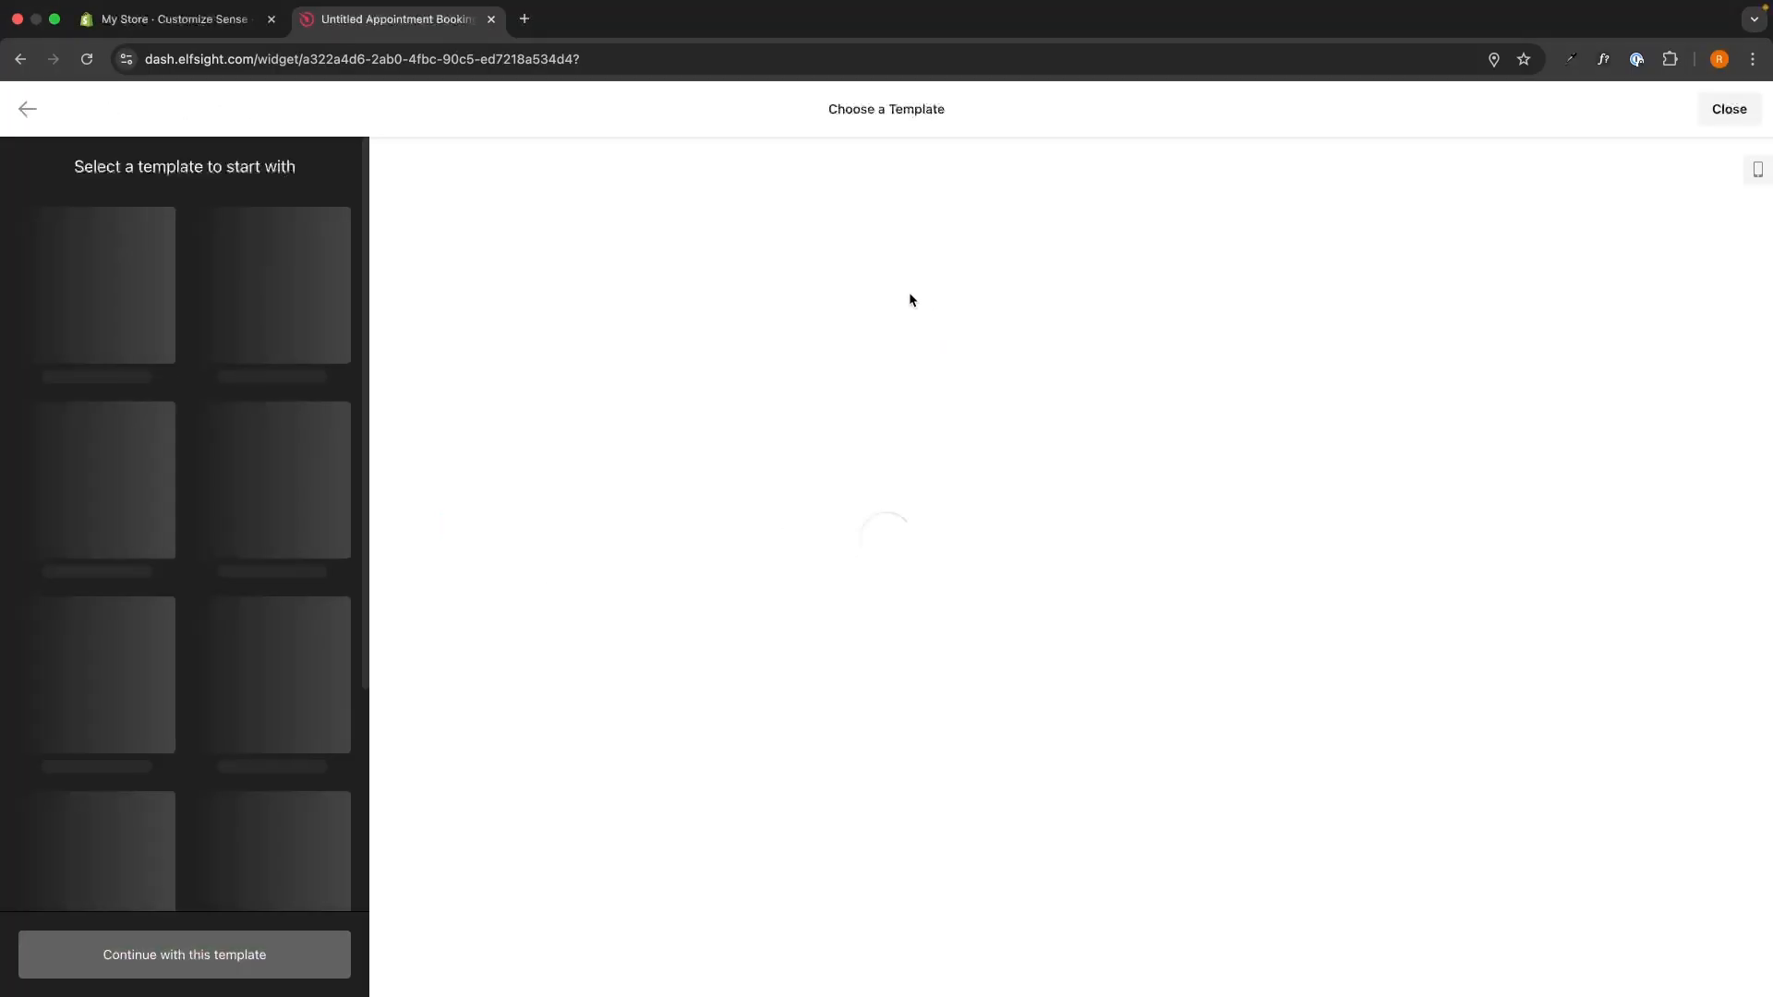
# Preview the Meeting Room Booking, Medical Patient and Floating Booking Button templates, closing and reopening the floating button's booking popup
pyautogui.moveTo(829, 109); pyautogui.dragTo(950, 113)
pyautogui.click(971, 108)
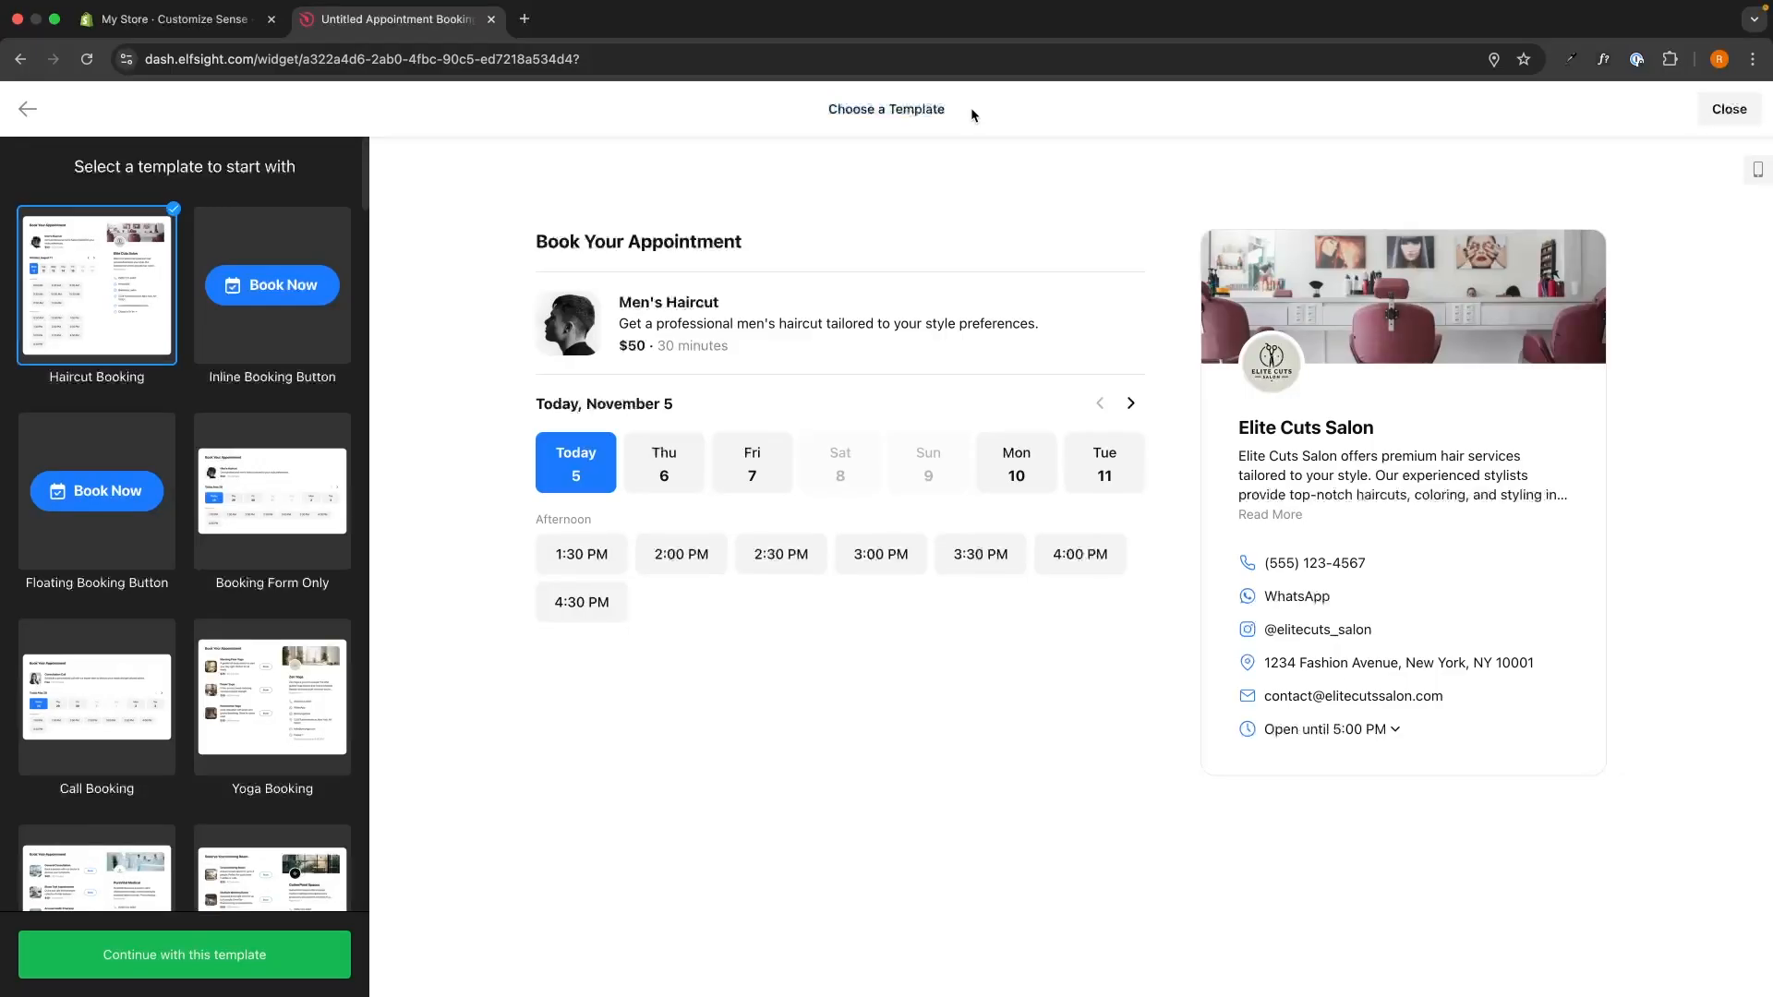
pyautogui.scroll(-3, 270, 399)
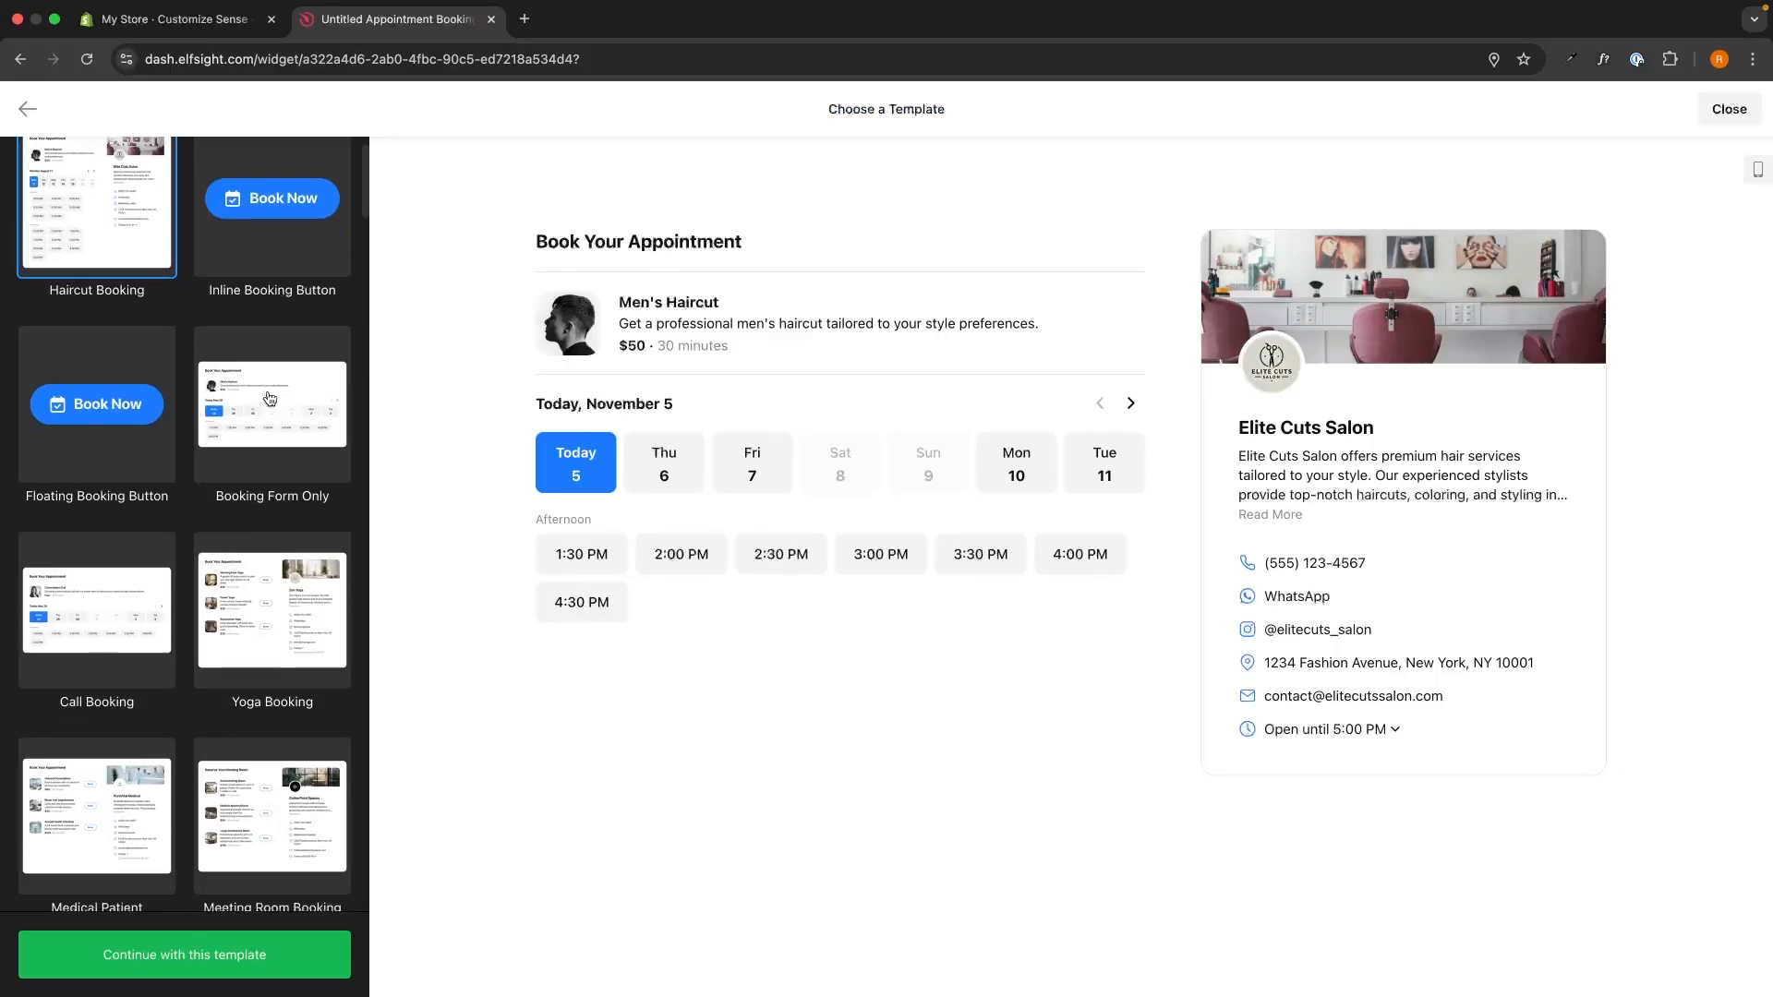
pyautogui.click(271, 462)
pyautogui.click(262, 639)
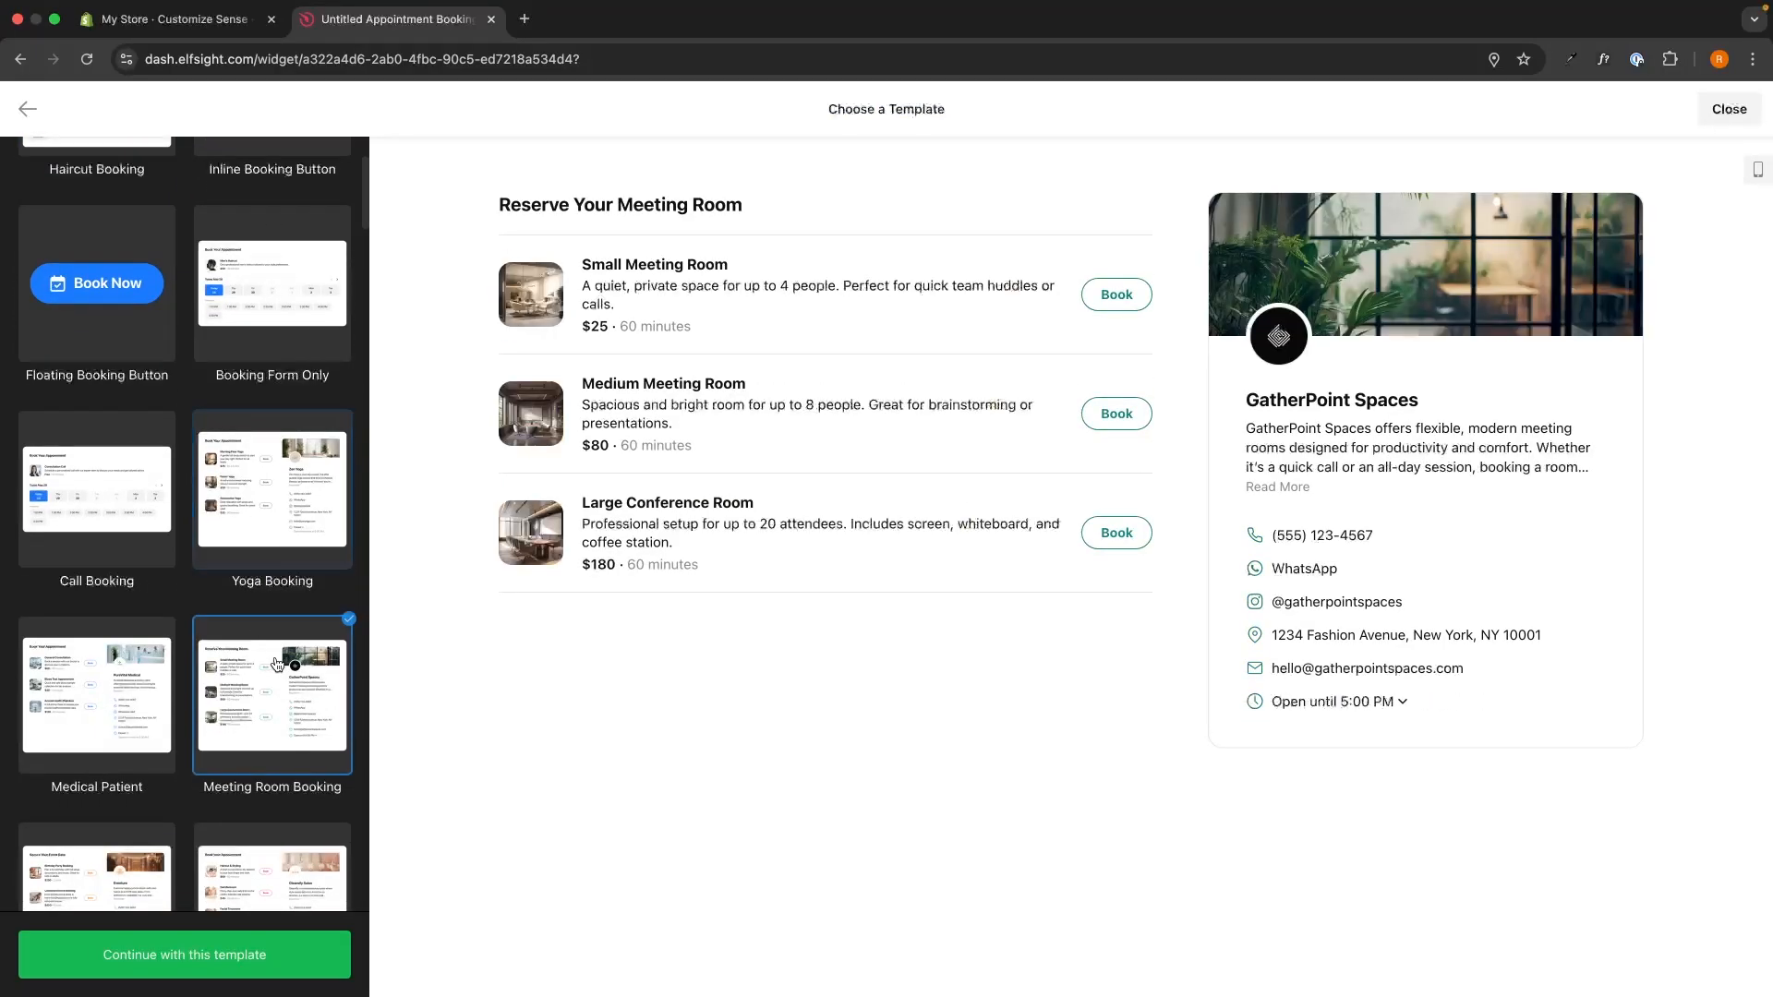
pyautogui.click(108, 695)
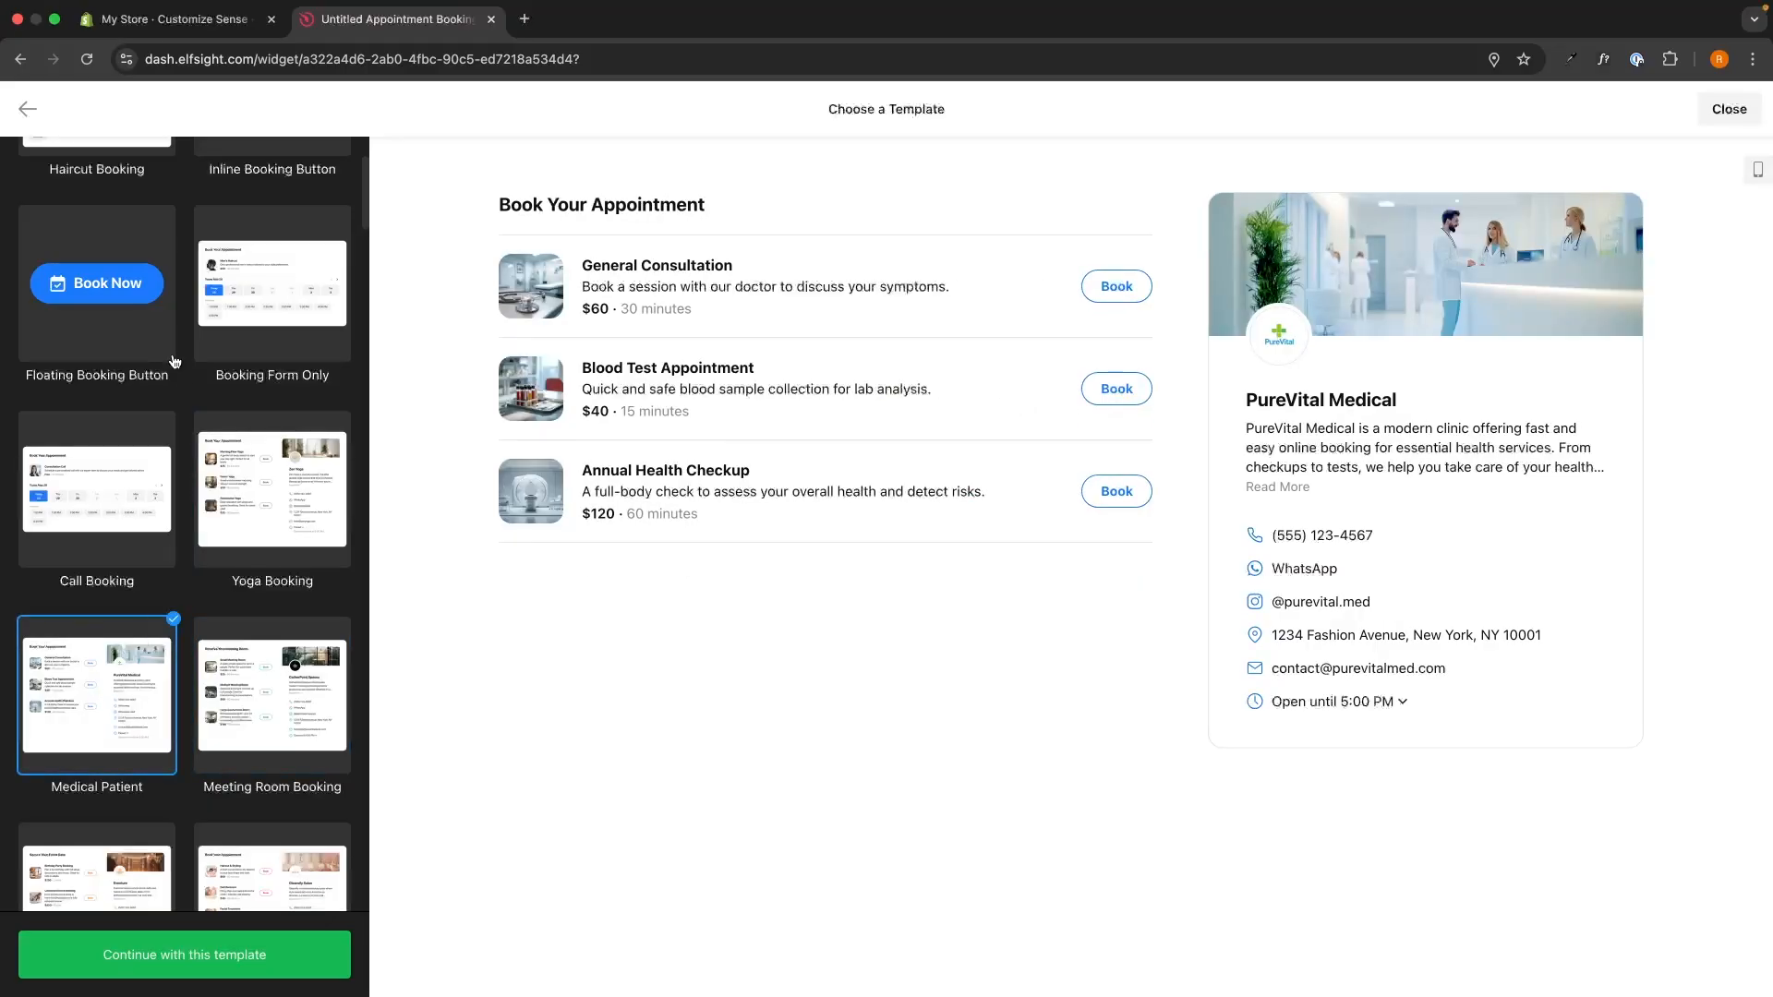
pyautogui.click(109, 329)
pyautogui.click(1617, 267)
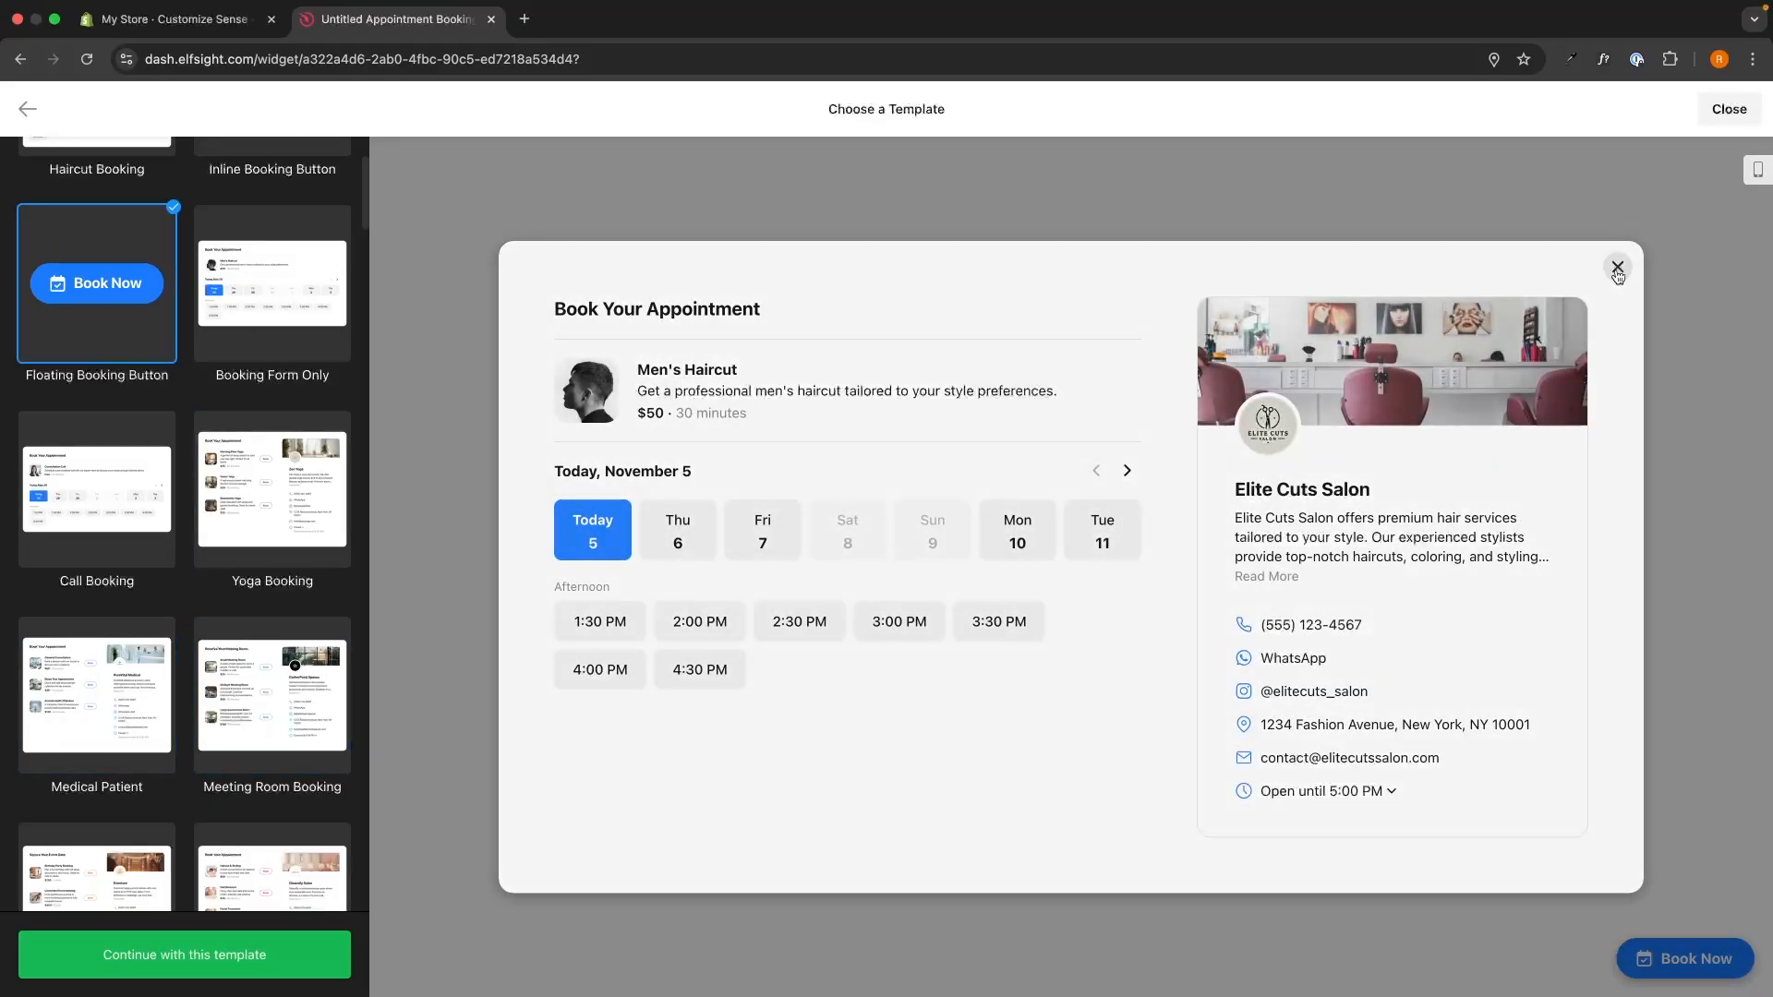
pyautogui.click(1685, 958)
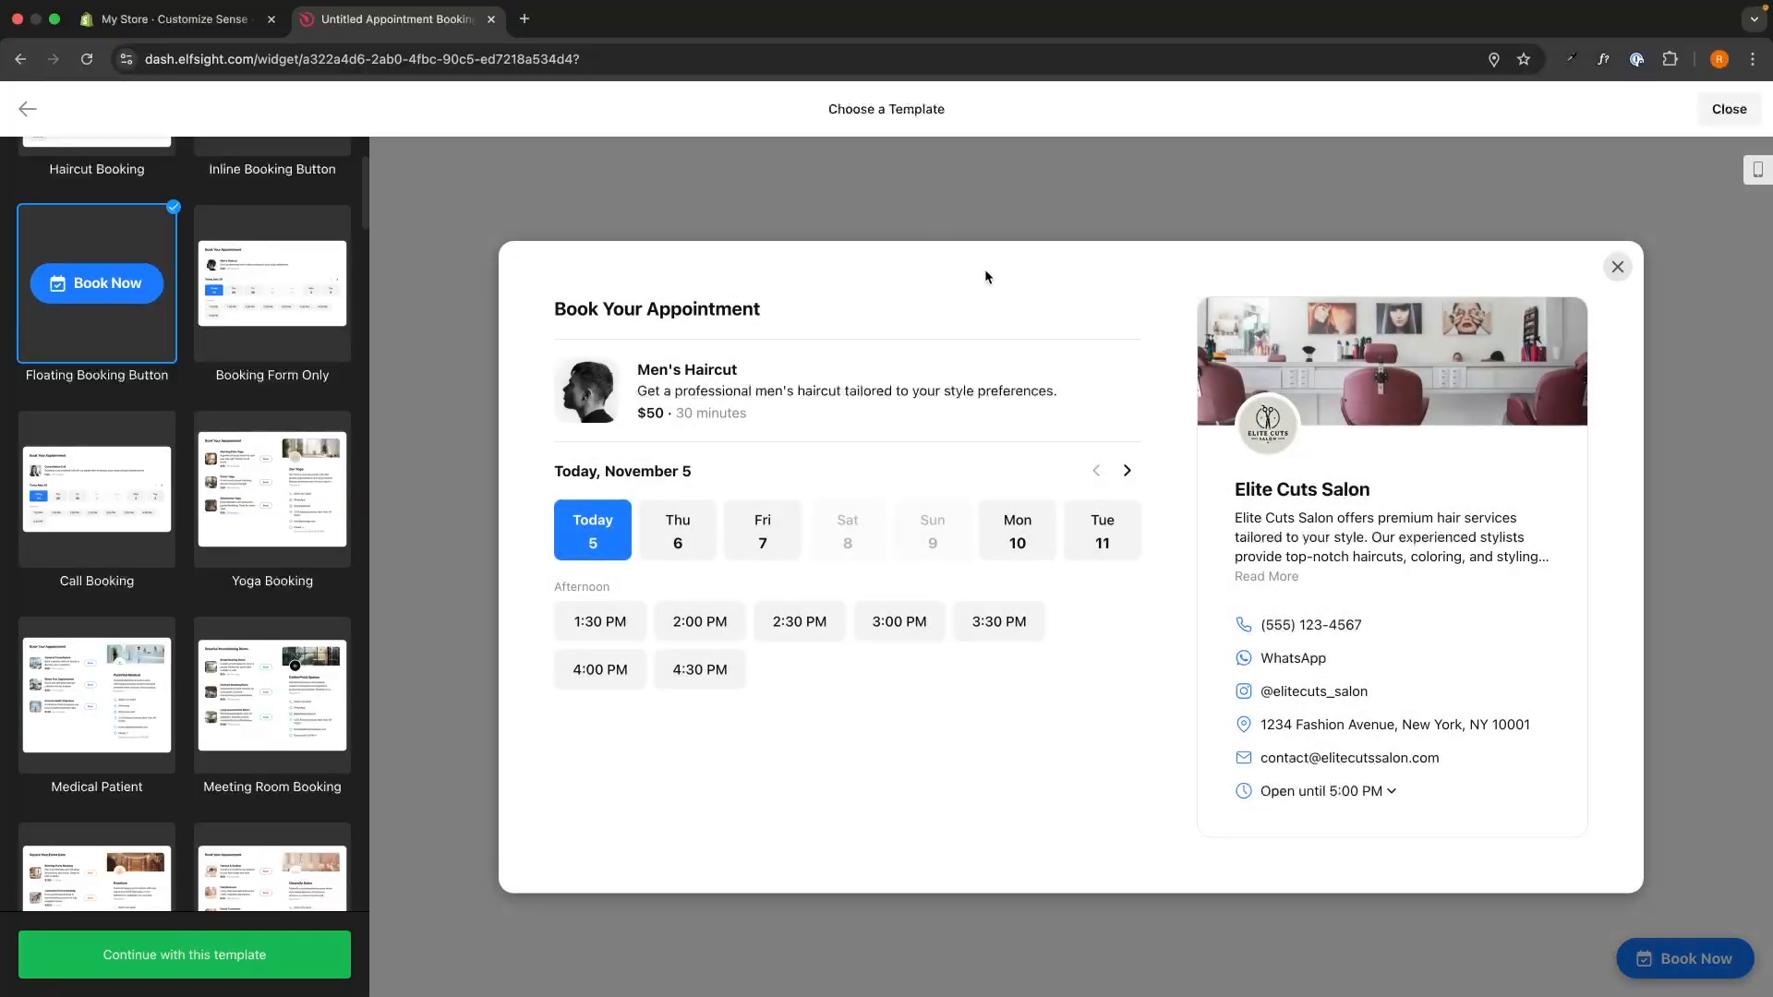
# Preview the Haircut Booking, Yoga Booking, Medical Patient, Event Booking, Salon Booking, Hair Salon and Fitness Scheduling templates
pyautogui.scroll(3, 185, 462)
pyautogui.click(96, 277)
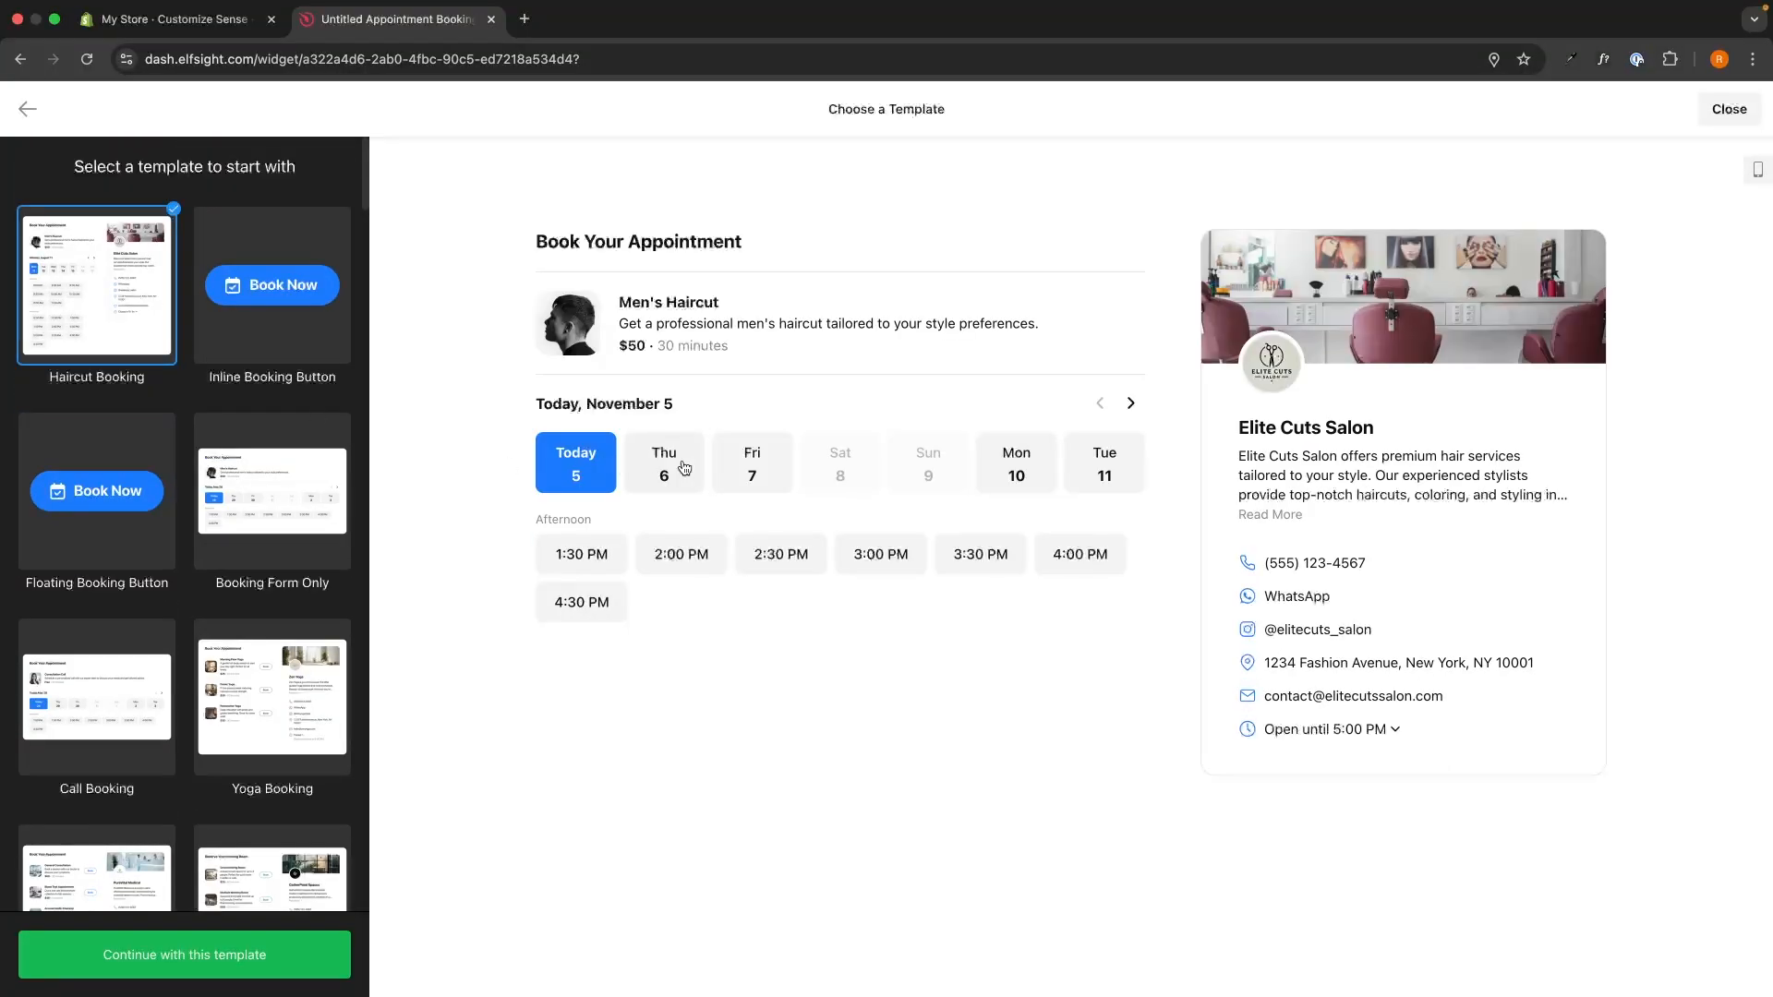
pyautogui.scroll(-5, 314, 568)
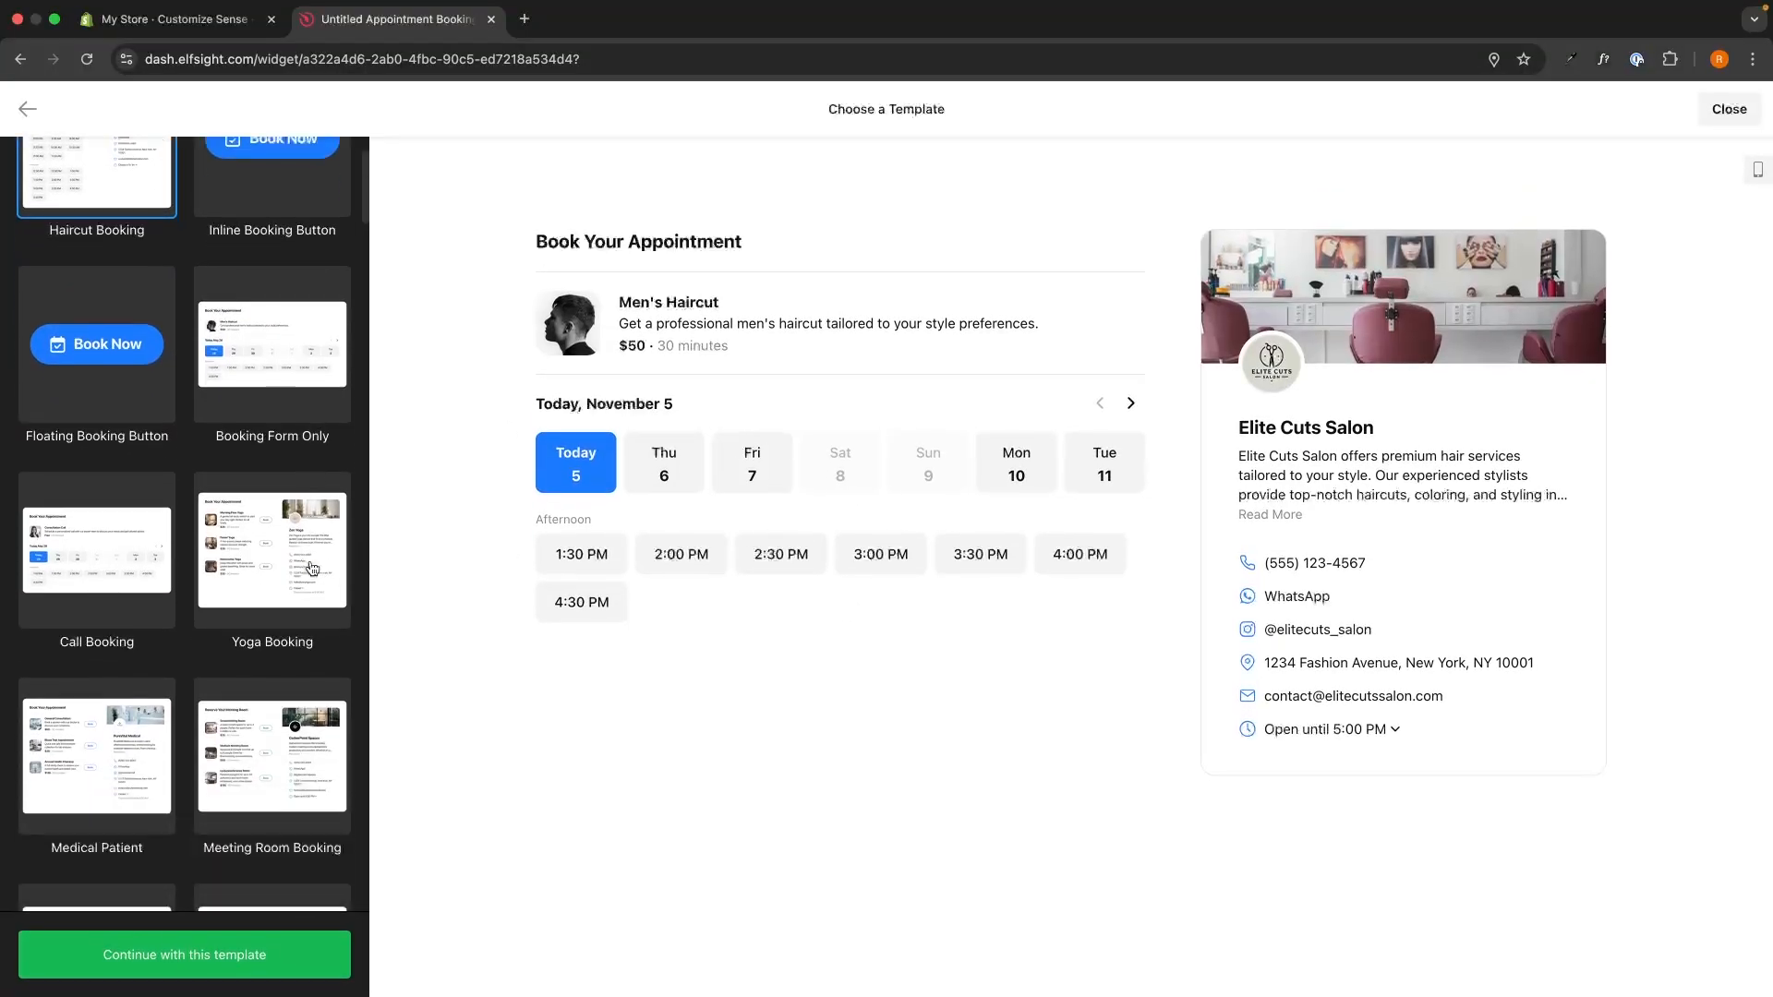
pyautogui.click(280, 513)
pyautogui.click(59, 496)
pyautogui.scroll(-2, 92, 499)
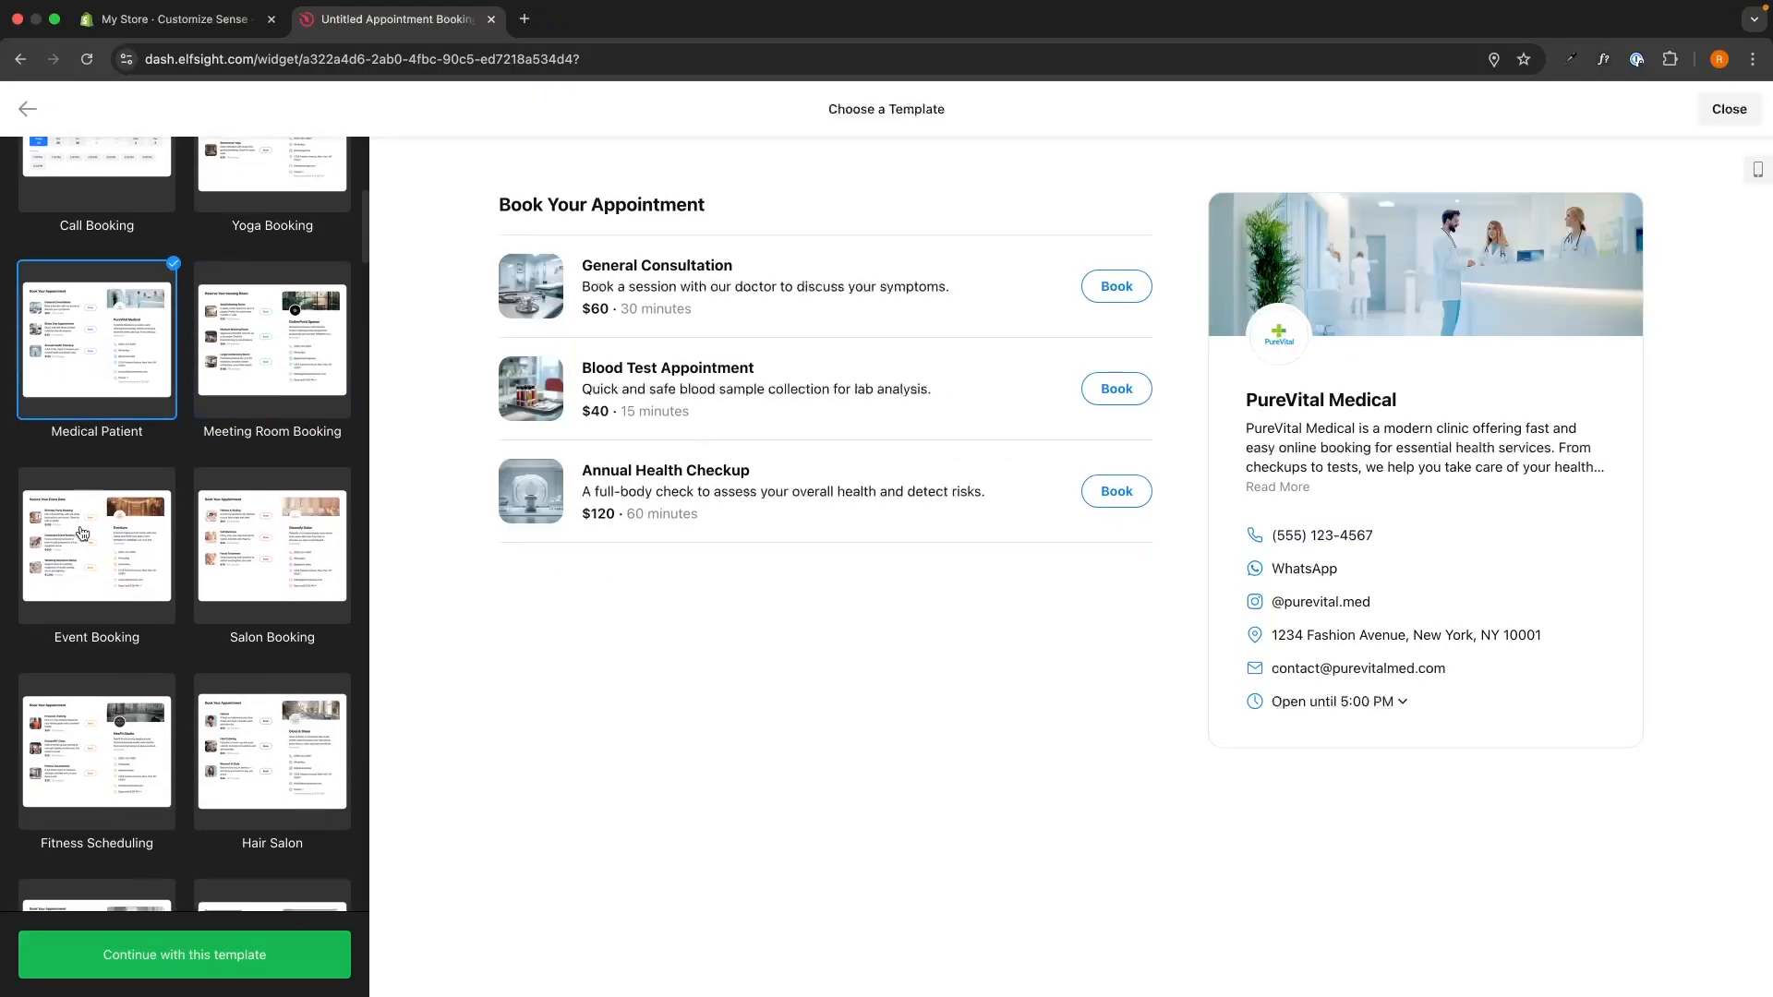
pyautogui.click(133, 533)
pyautogui.click(240, 533)
pyautogui.scroll(-3, 241, 533)
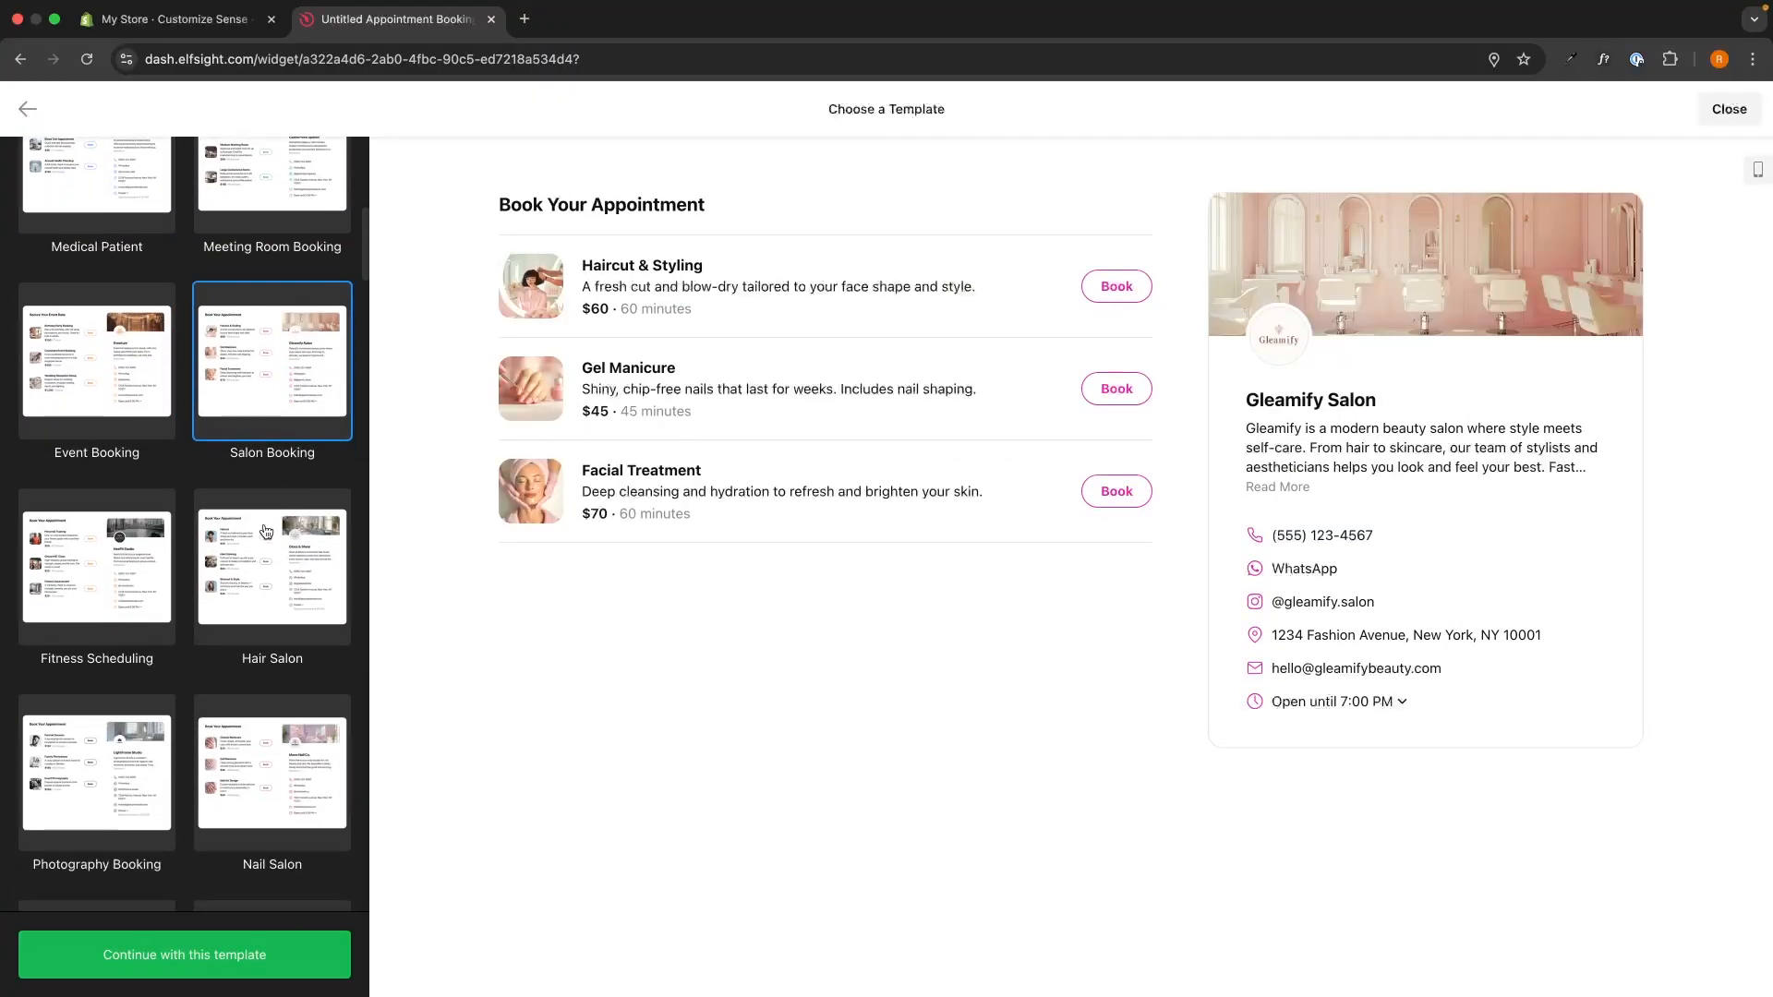
pyautogui.click(266, 533)
pyautogui.click(121, 567)
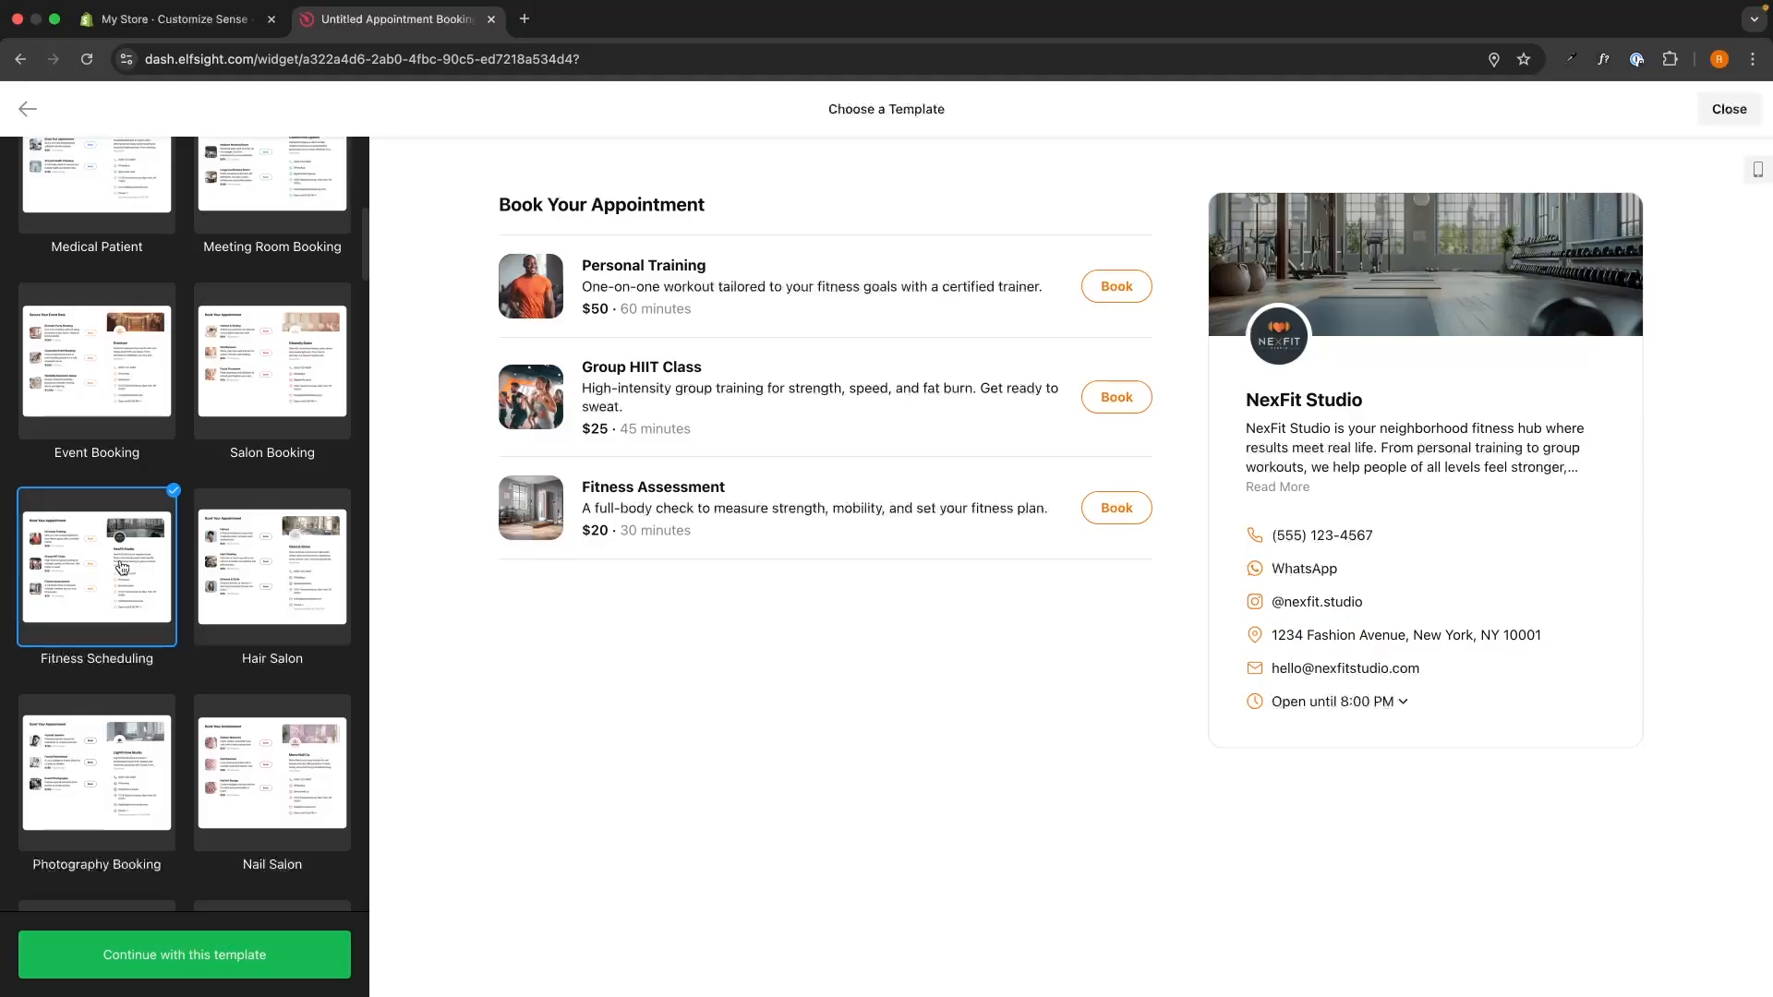
# Choose the Haircut Booking template and continue with it into the widget editor
pyautogui.scroll(6, 121, 567)
pyautogui.scroll(-2, 184, 559)
pyautogui.scroll(2, 204, 556)
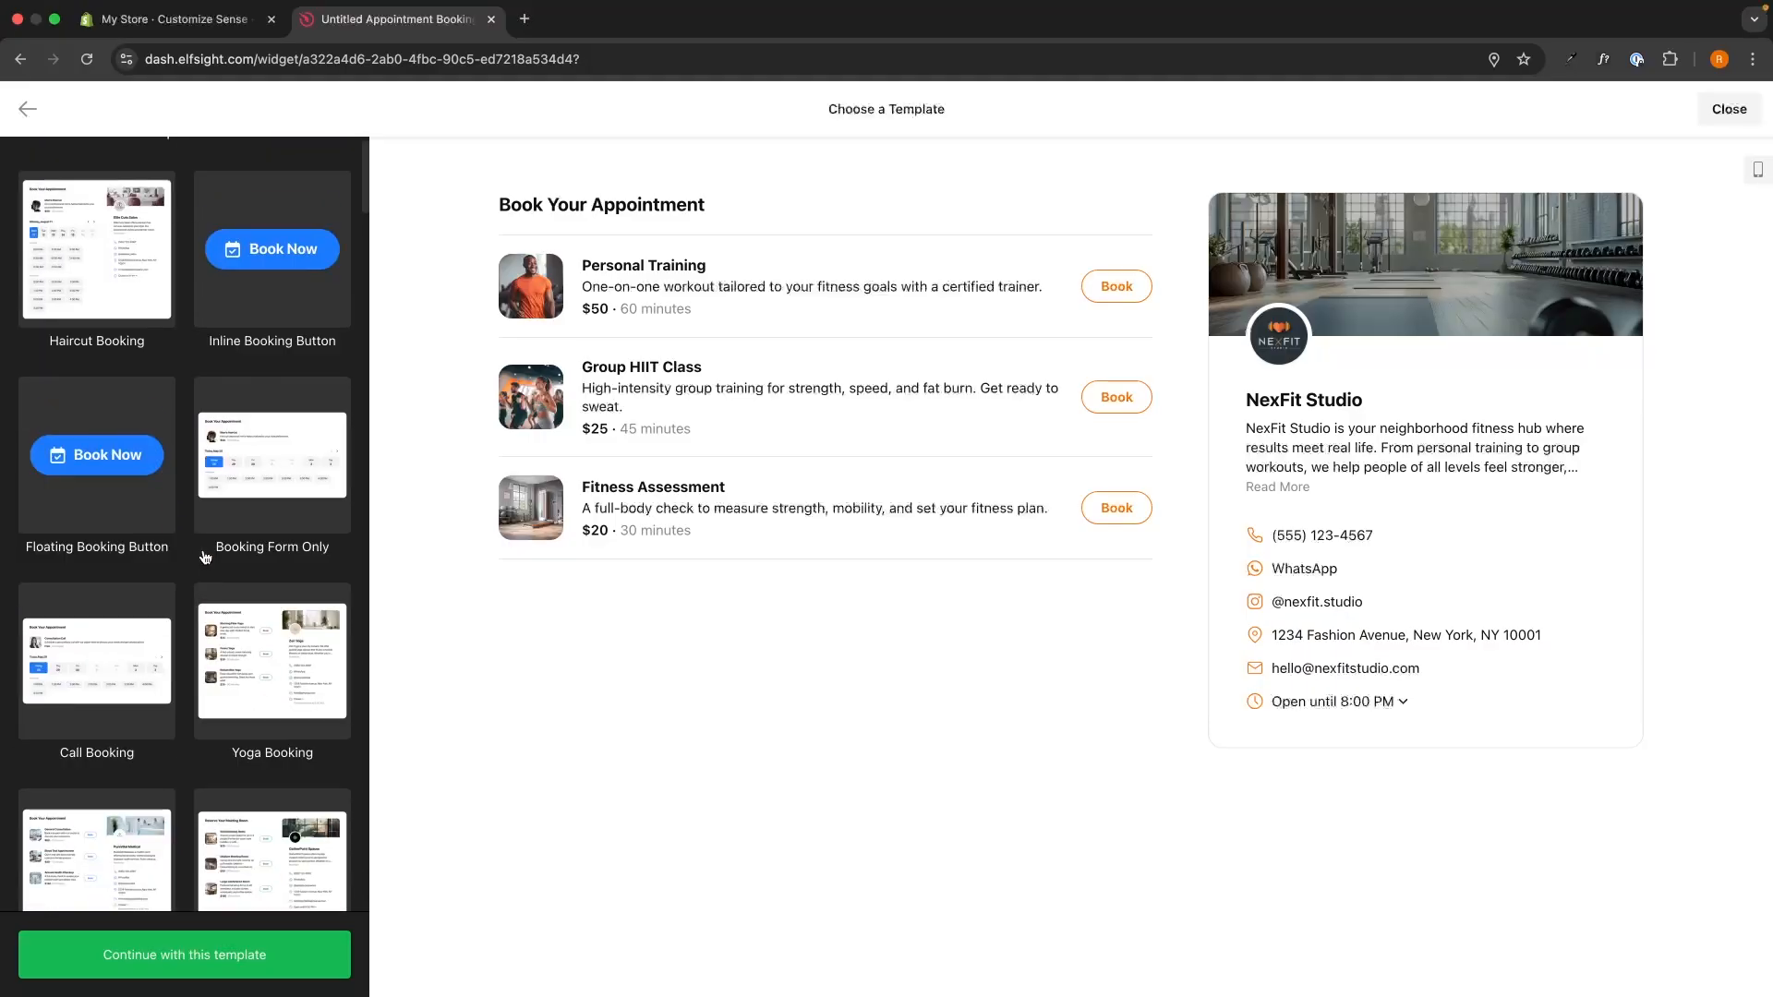
pyautogui.scroll(2, 204, 556)
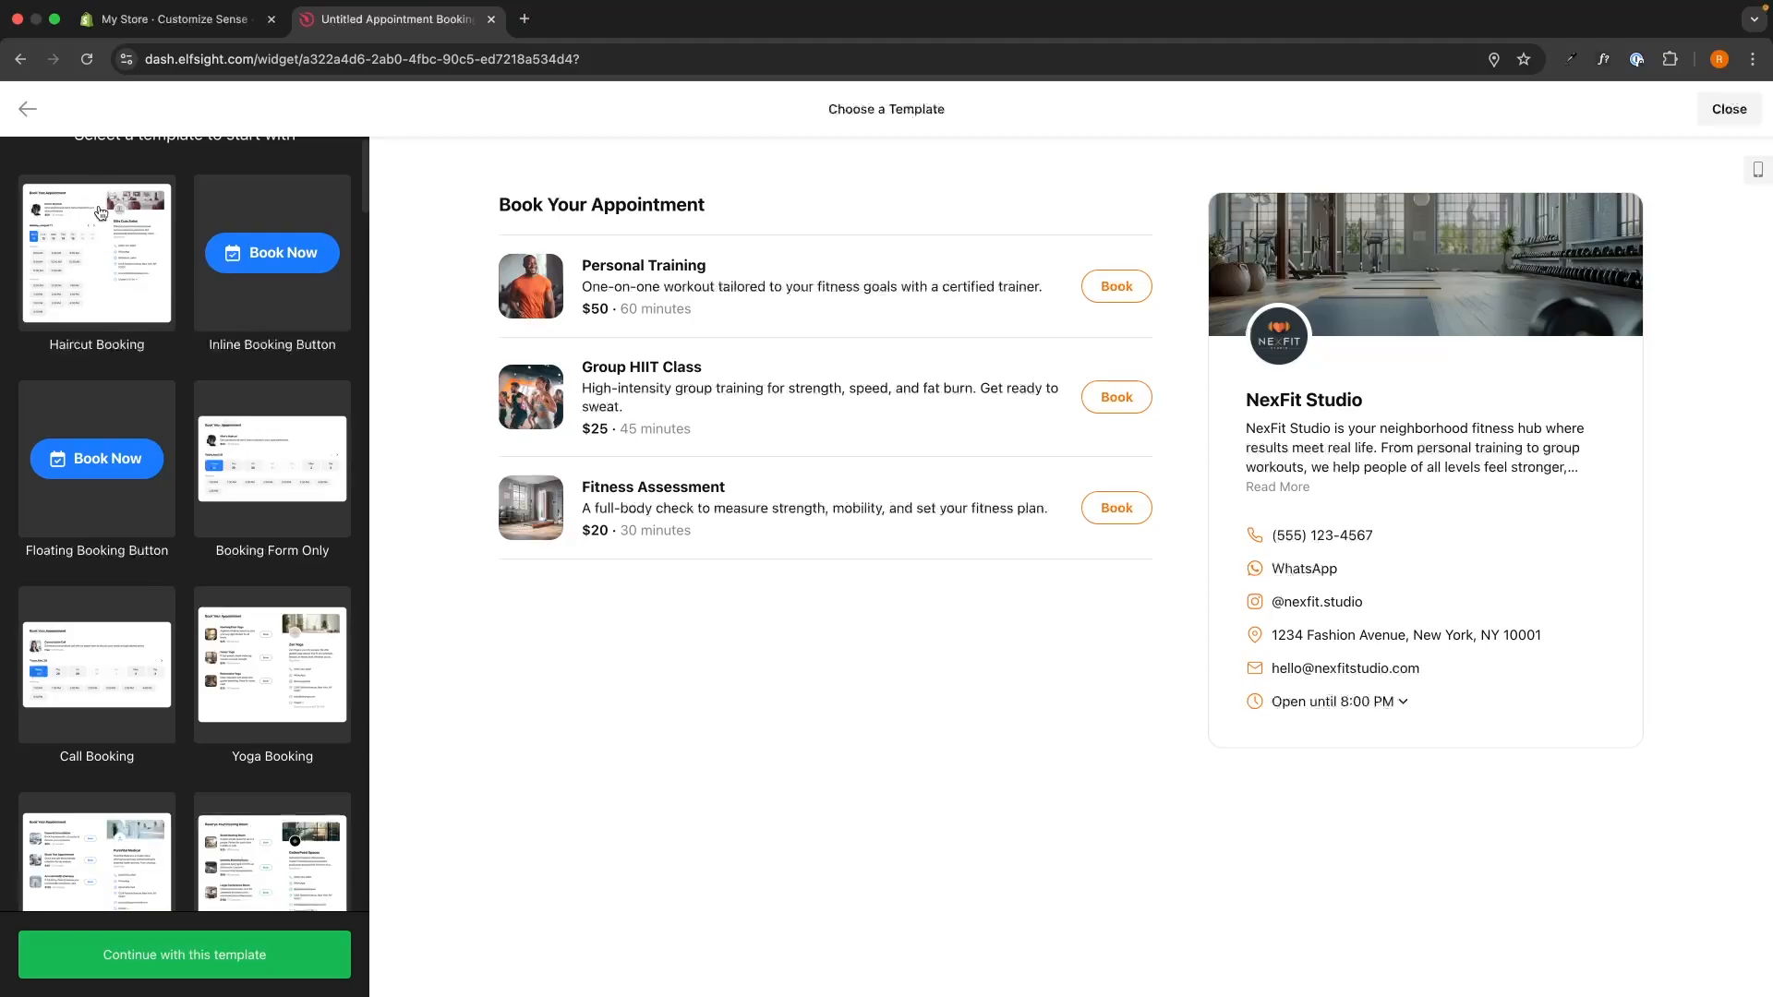
pyautogui.click(101, 212)
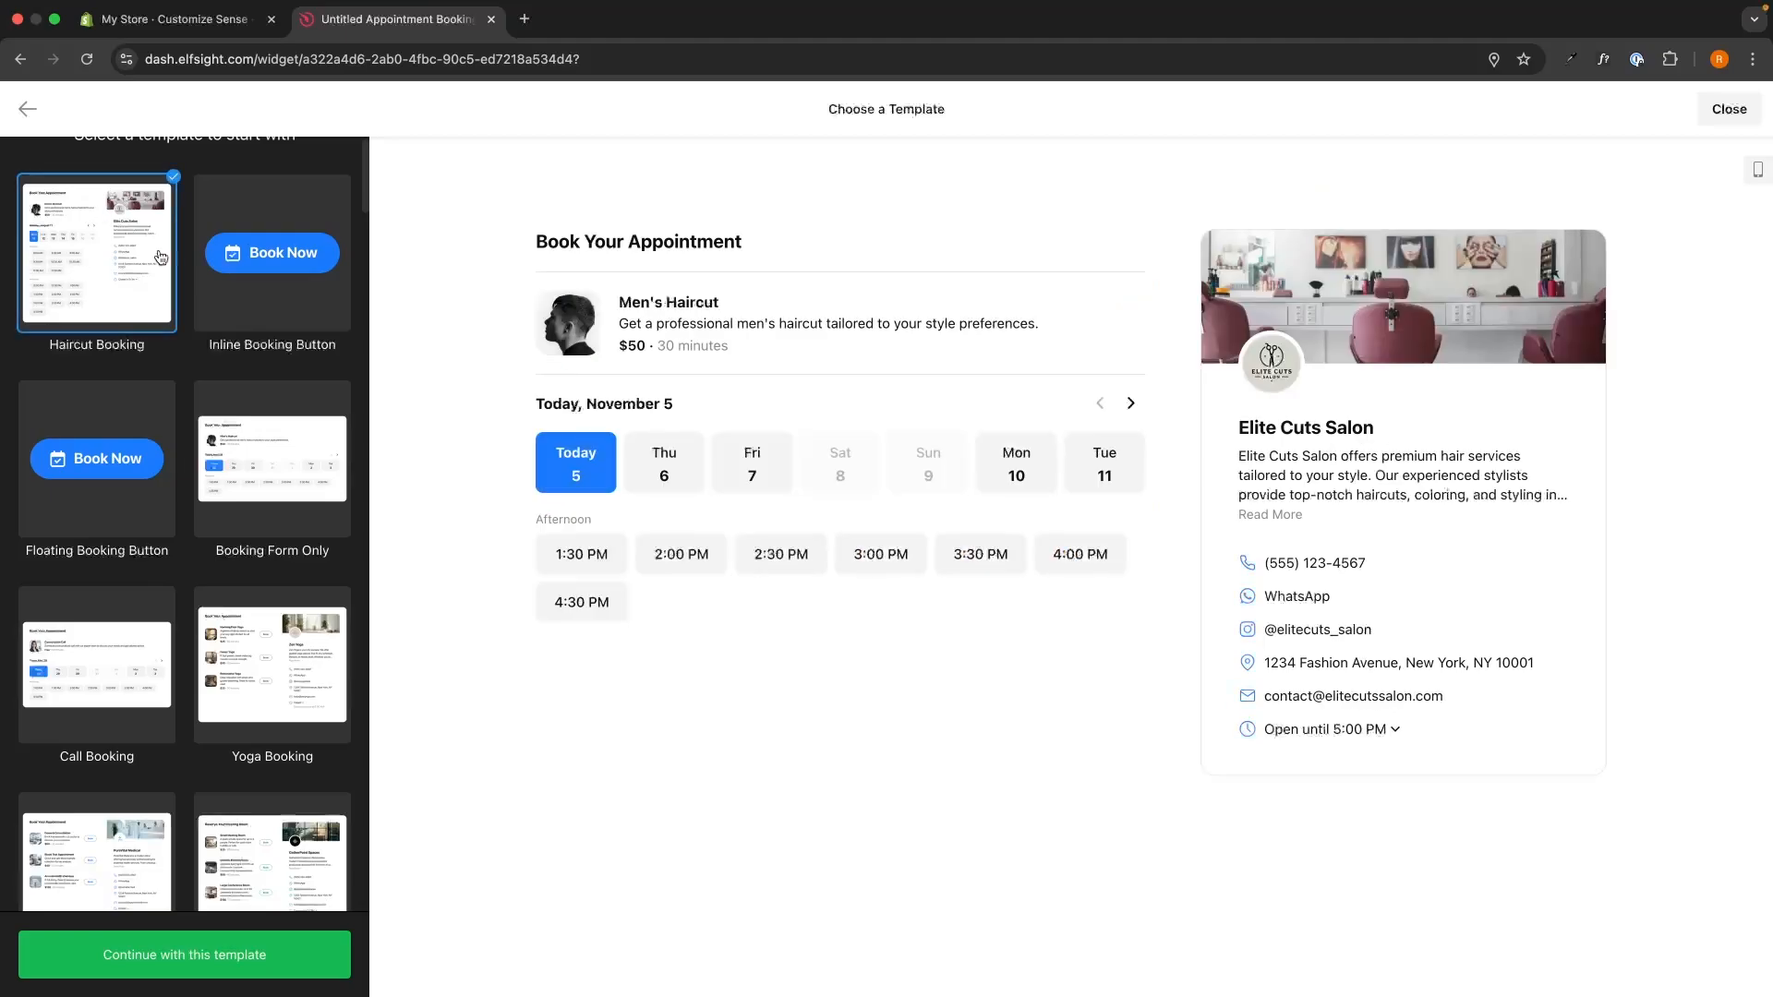
pyautogui.click(235, 941)
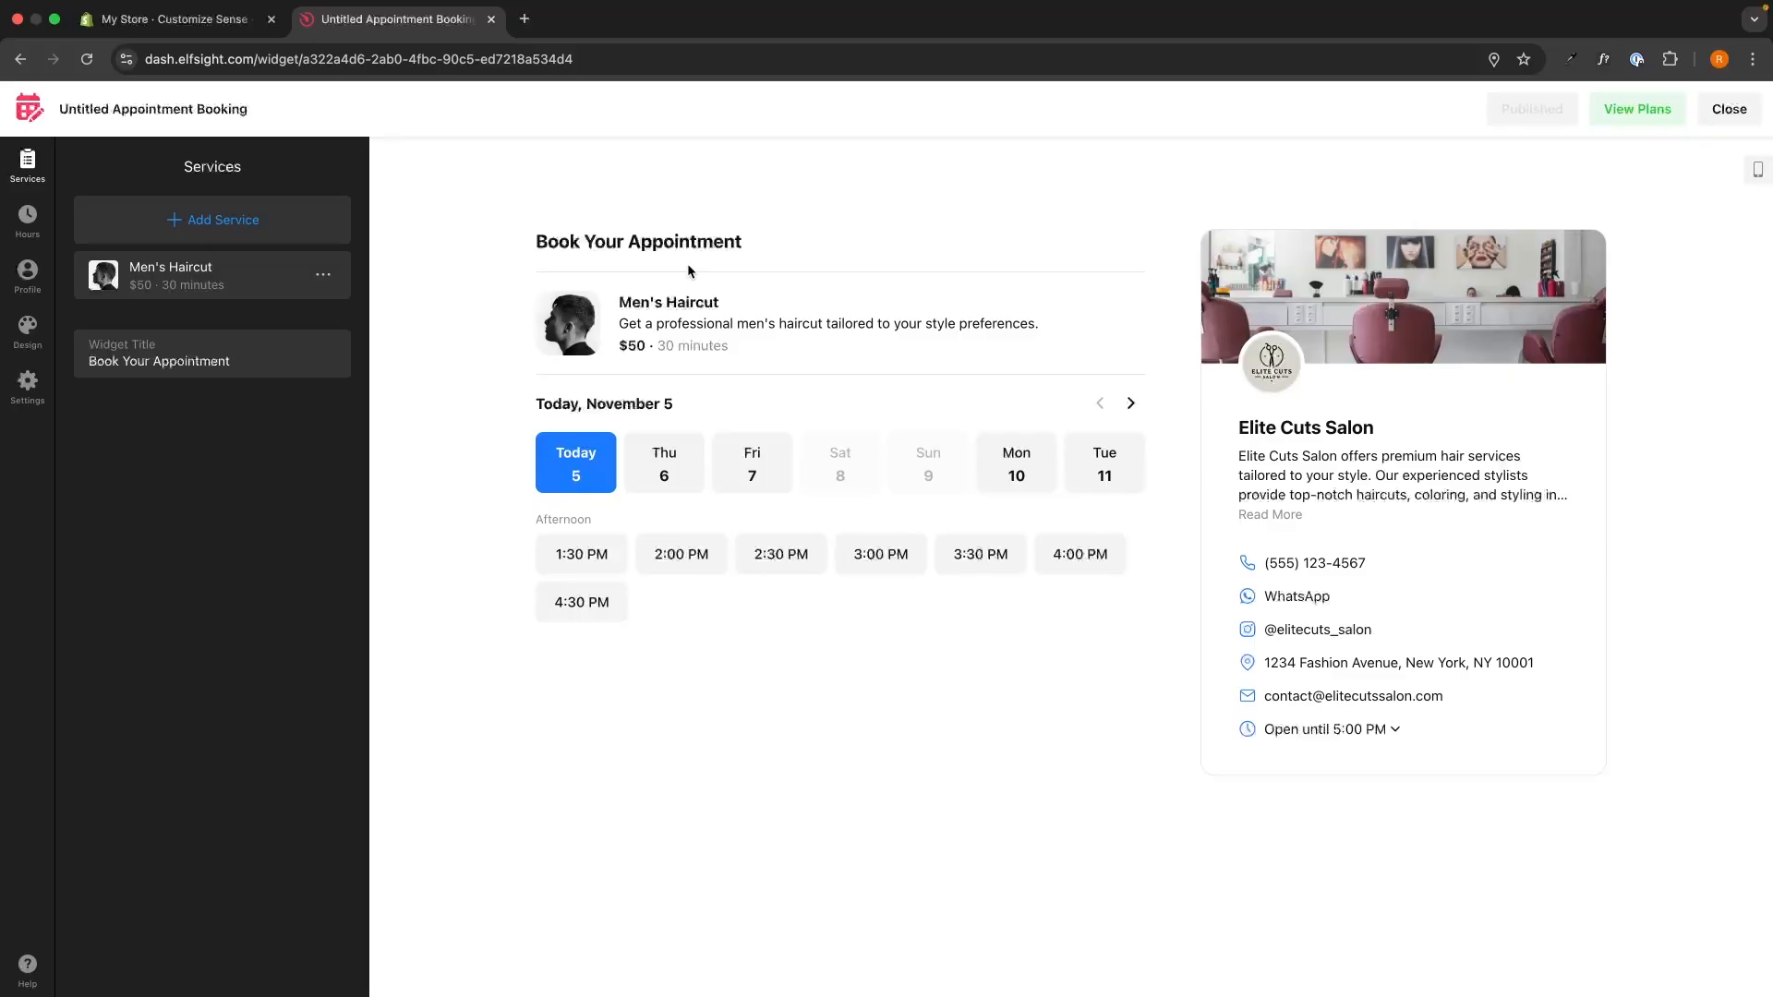
# Add a new service to the booking widget and name it "Men's Skinfade"
pyautogui.click(222, 221)
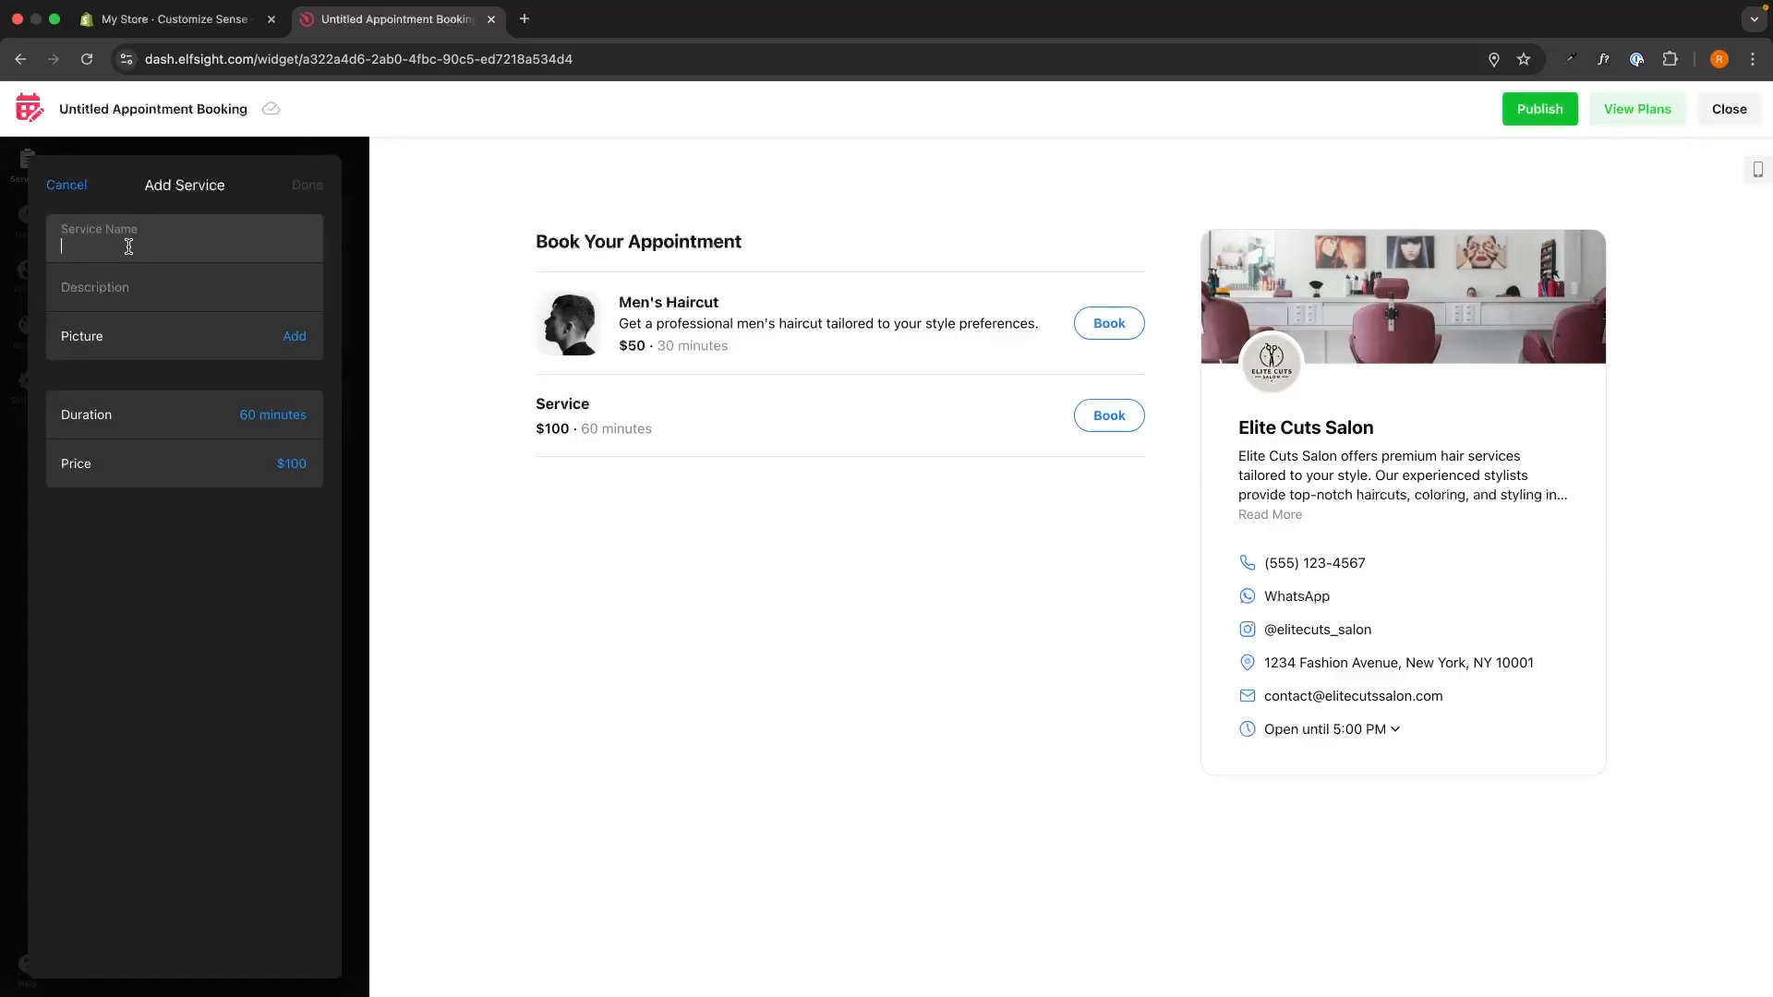
pyautogui.write("Men's Skin")
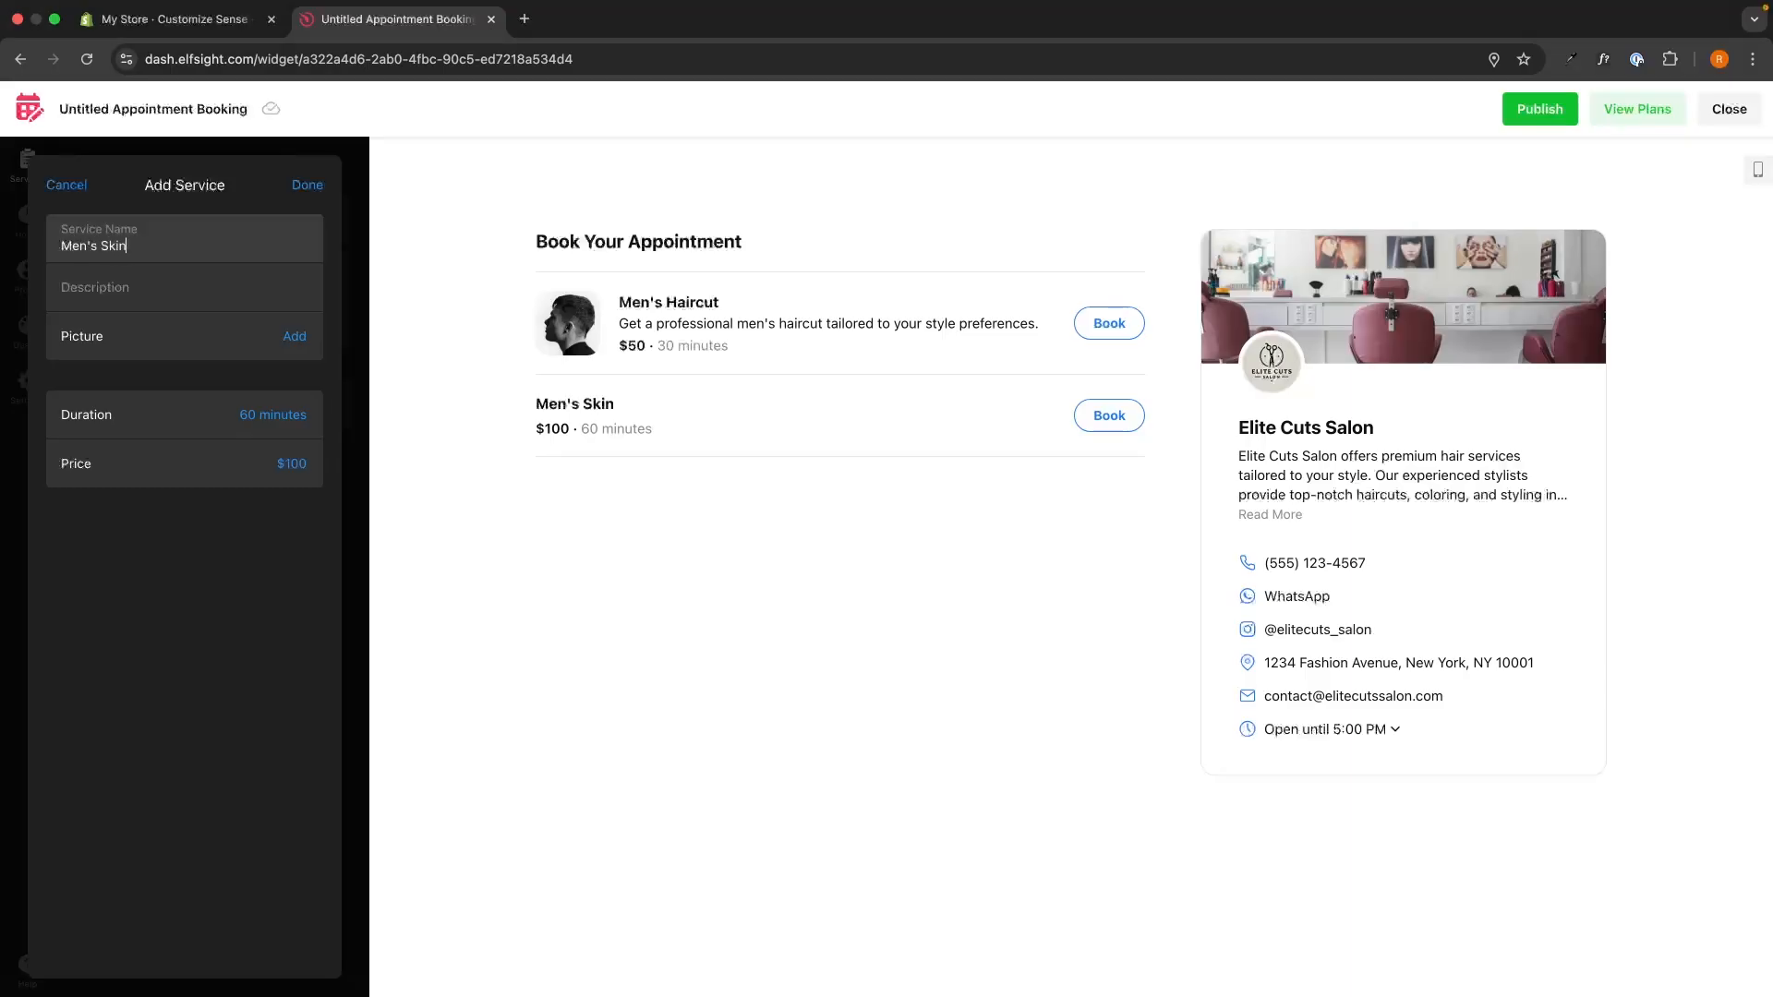
pyautogui.write('fade')
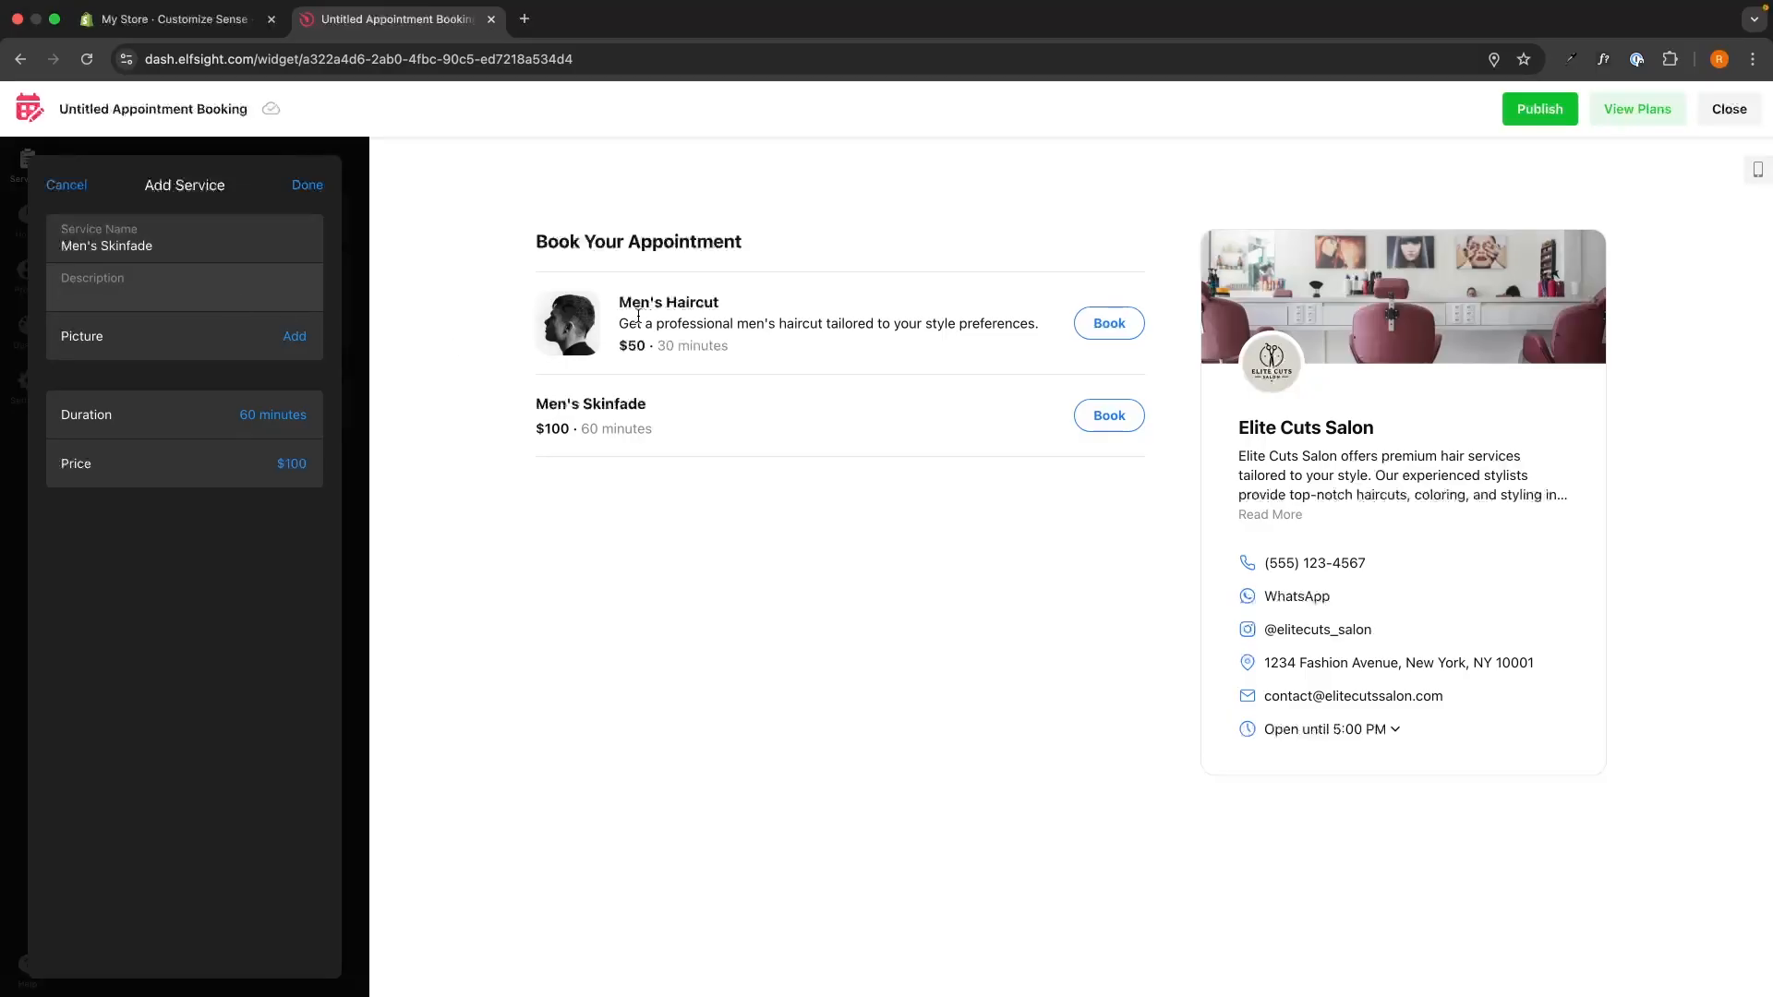
# Copy the Men's Haircut description into the new service and reword it as "Get a professional men's skinfade tailored to your style preferences."
pyautogui.moveTo(619, 324); pyautogui.dragTo(1050, 327)
pyautogui.press('super+c')
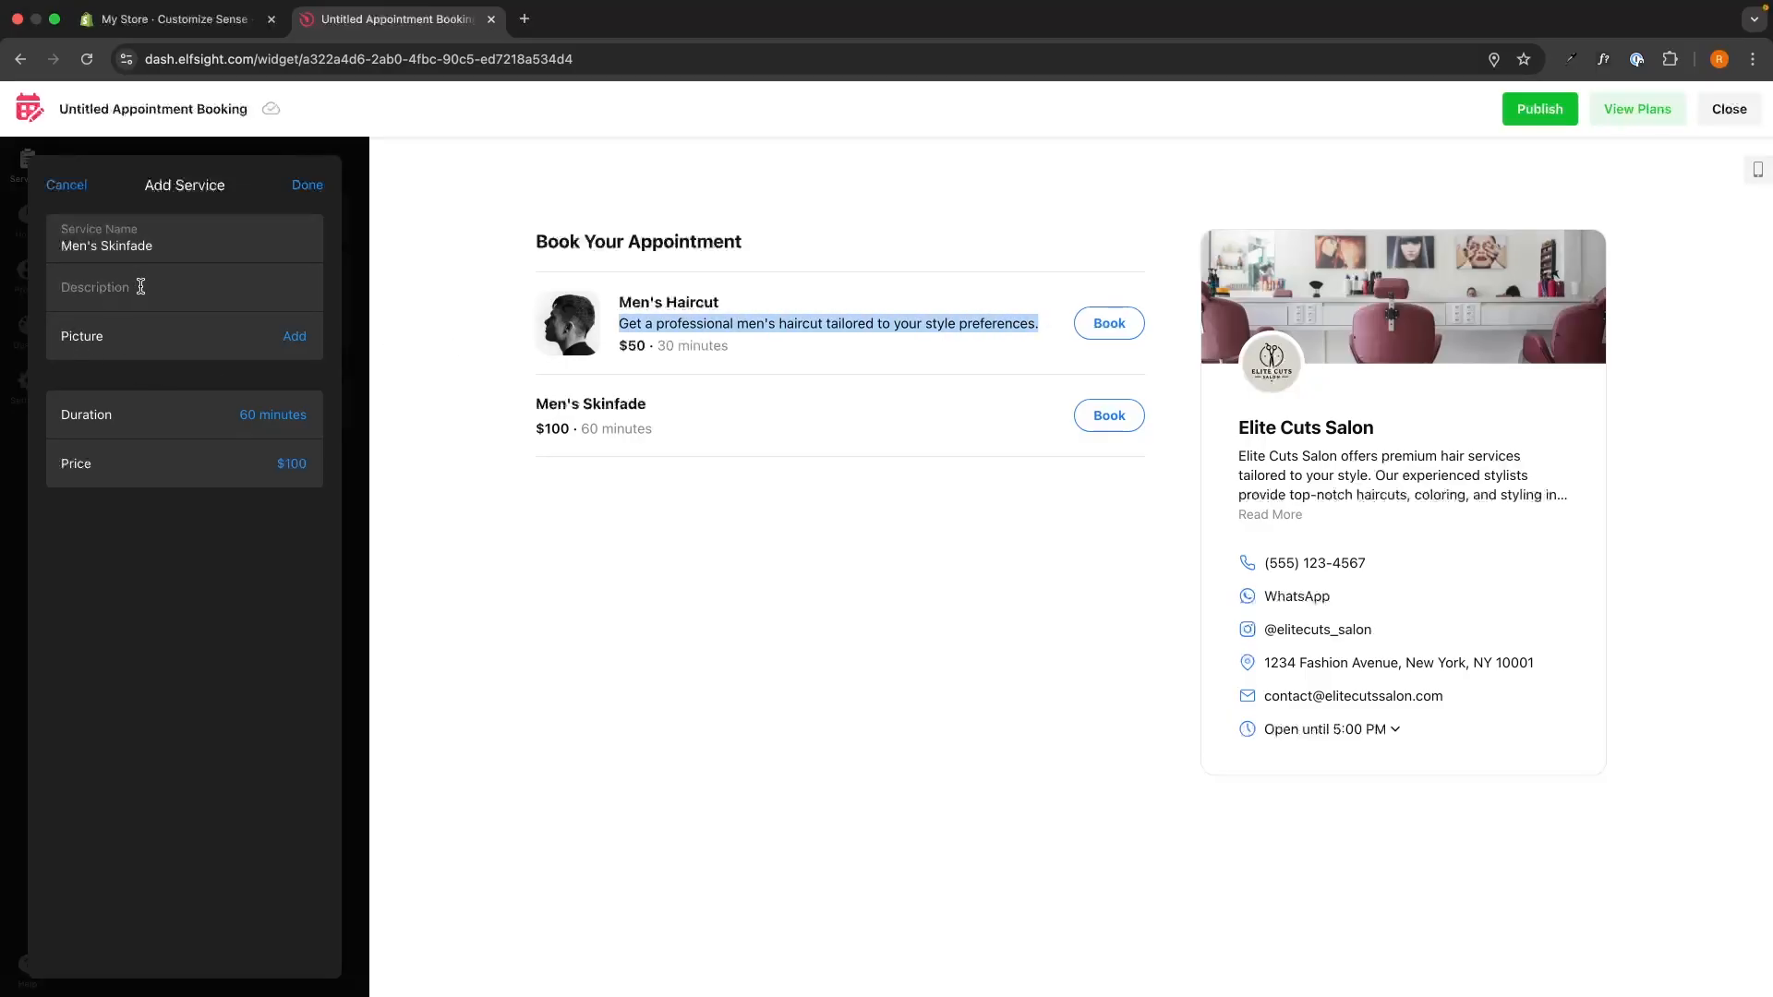
pyautogui.click(168, 273)
pyautogui.press('super+v')
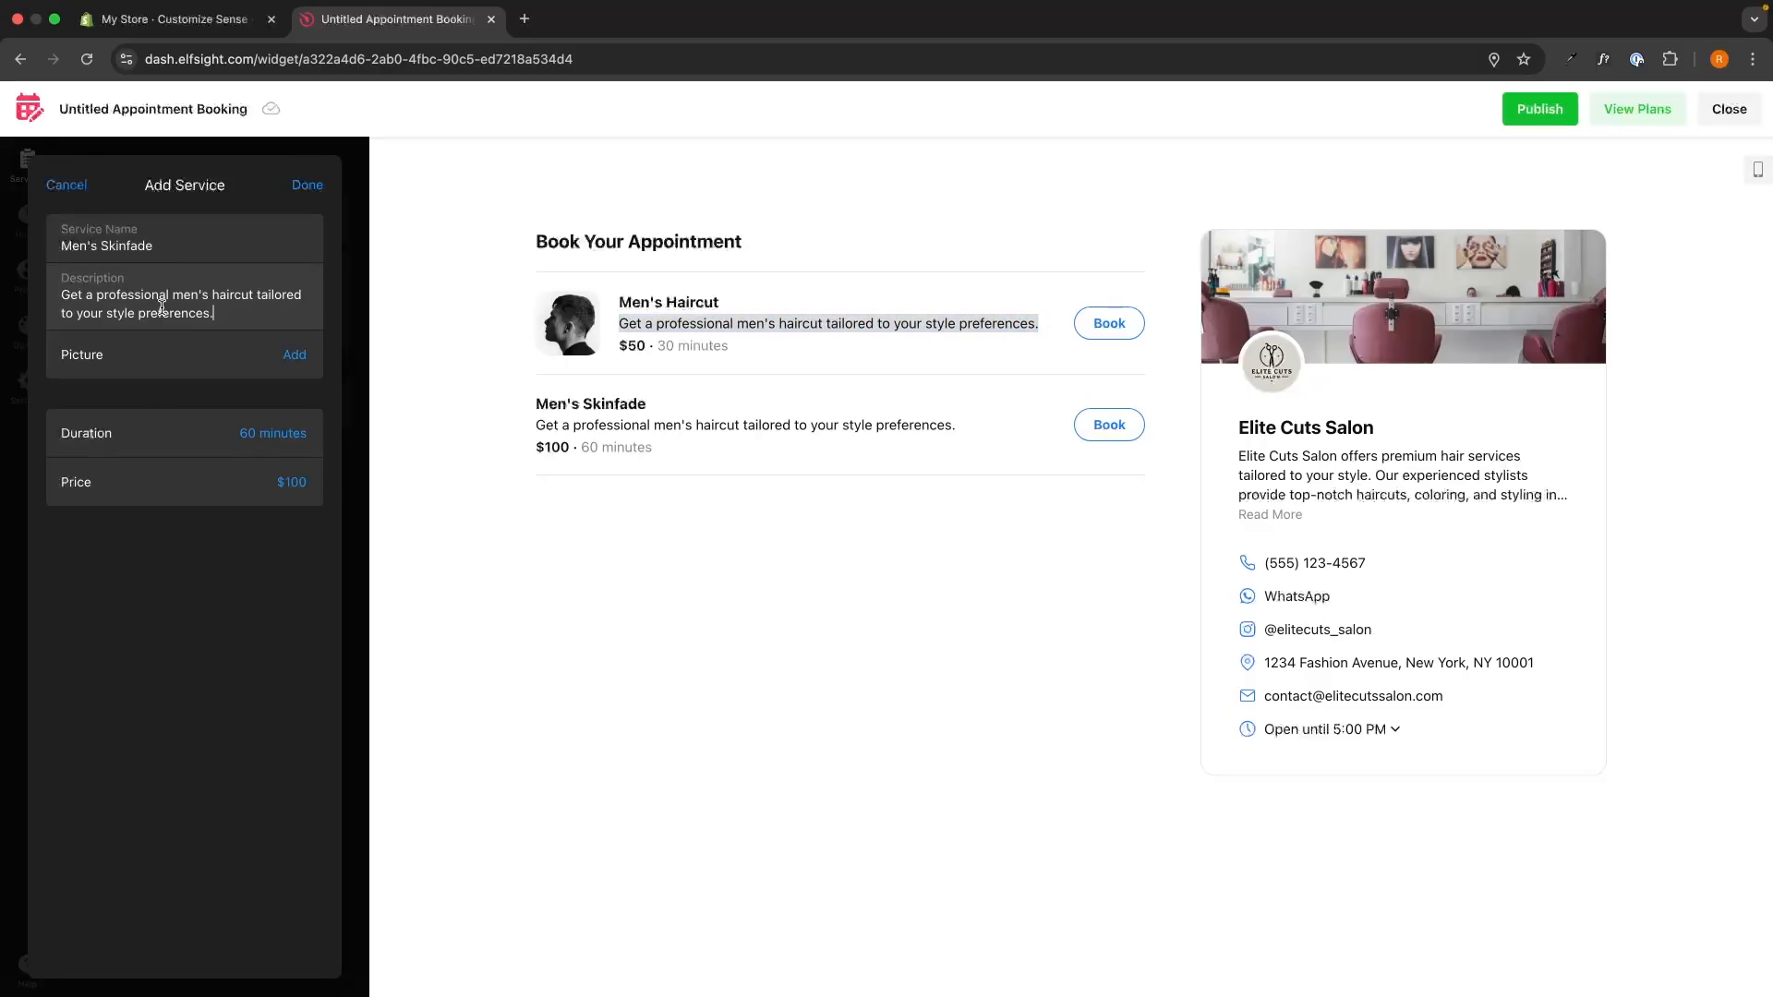
pyautogui.doubleClick(223, 296)
pyautogui.write('skinfade')
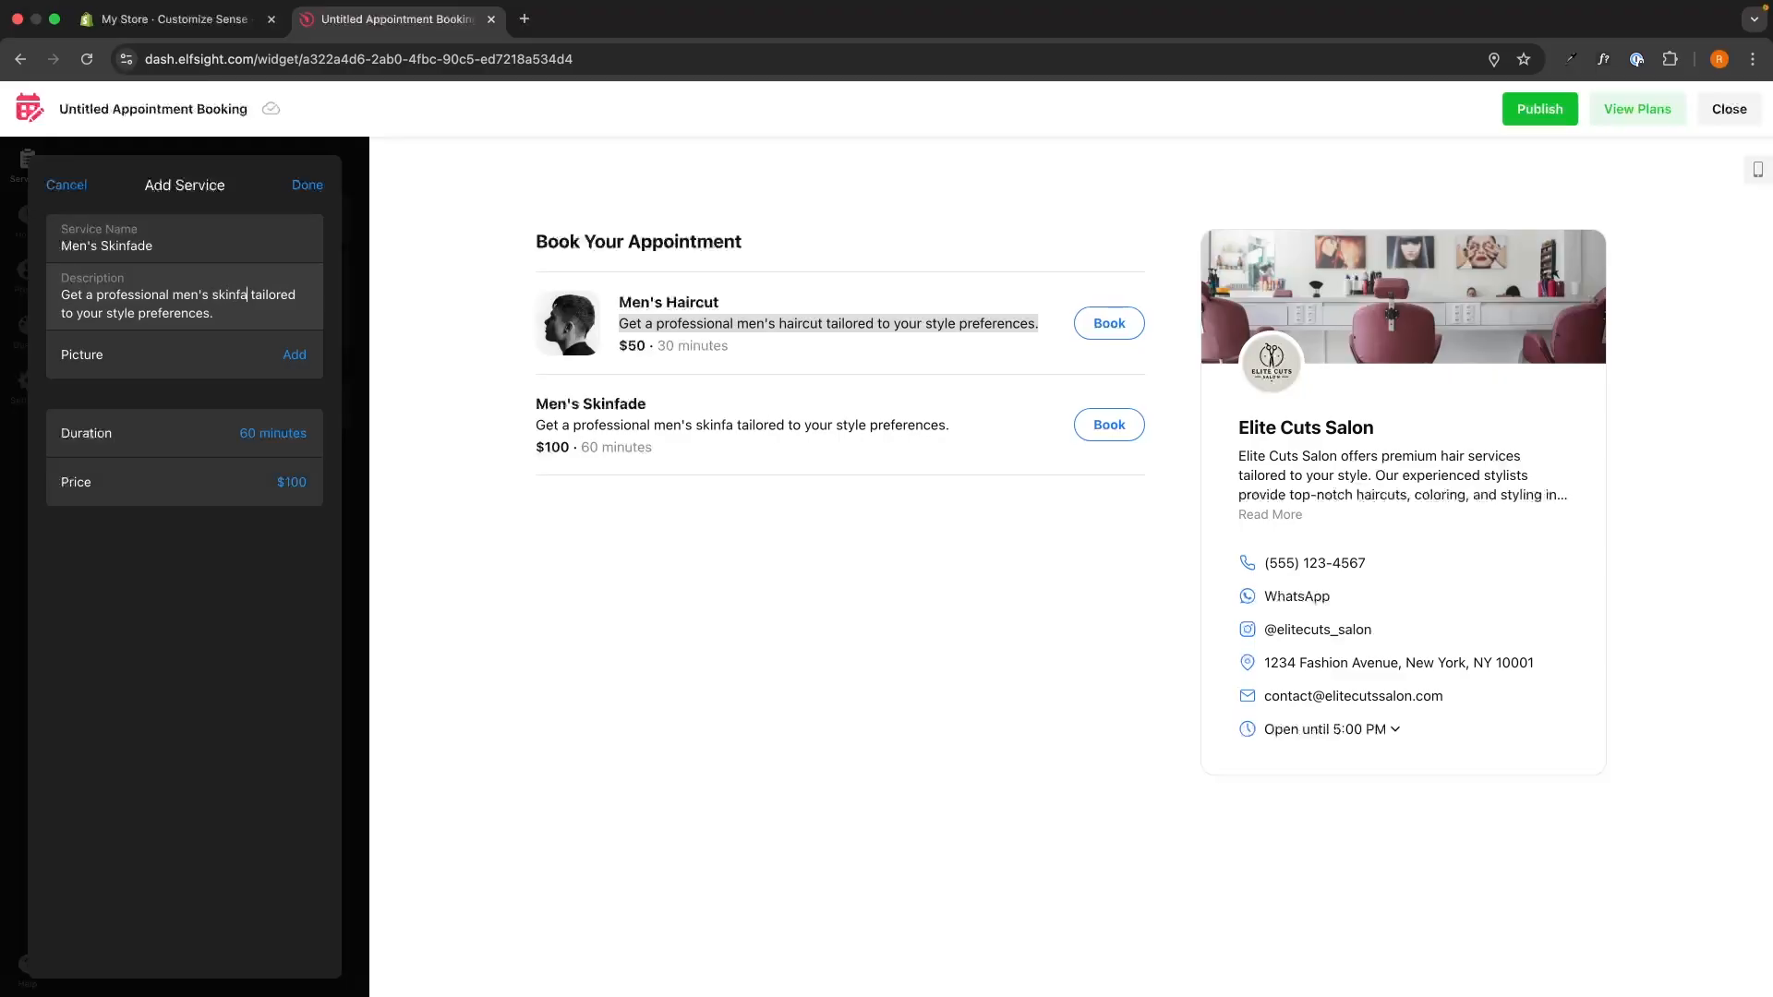
pyautogui.click(242, 641)
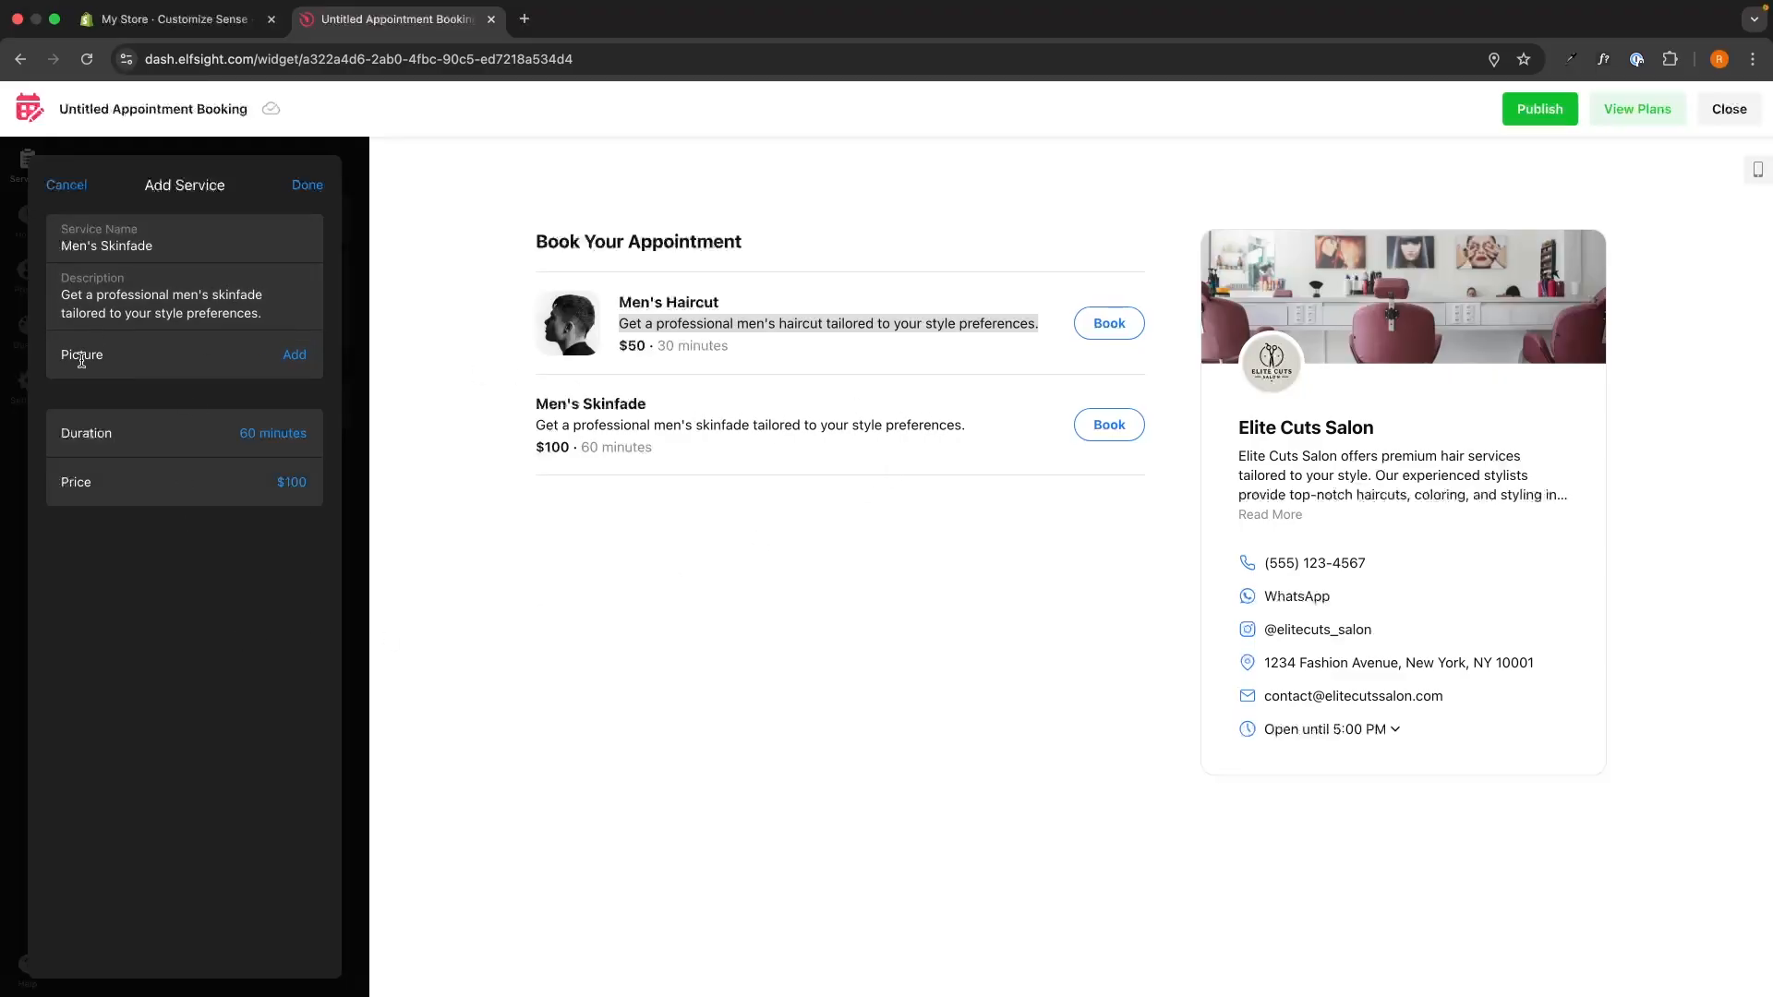
pyautogui.click(294, 355)
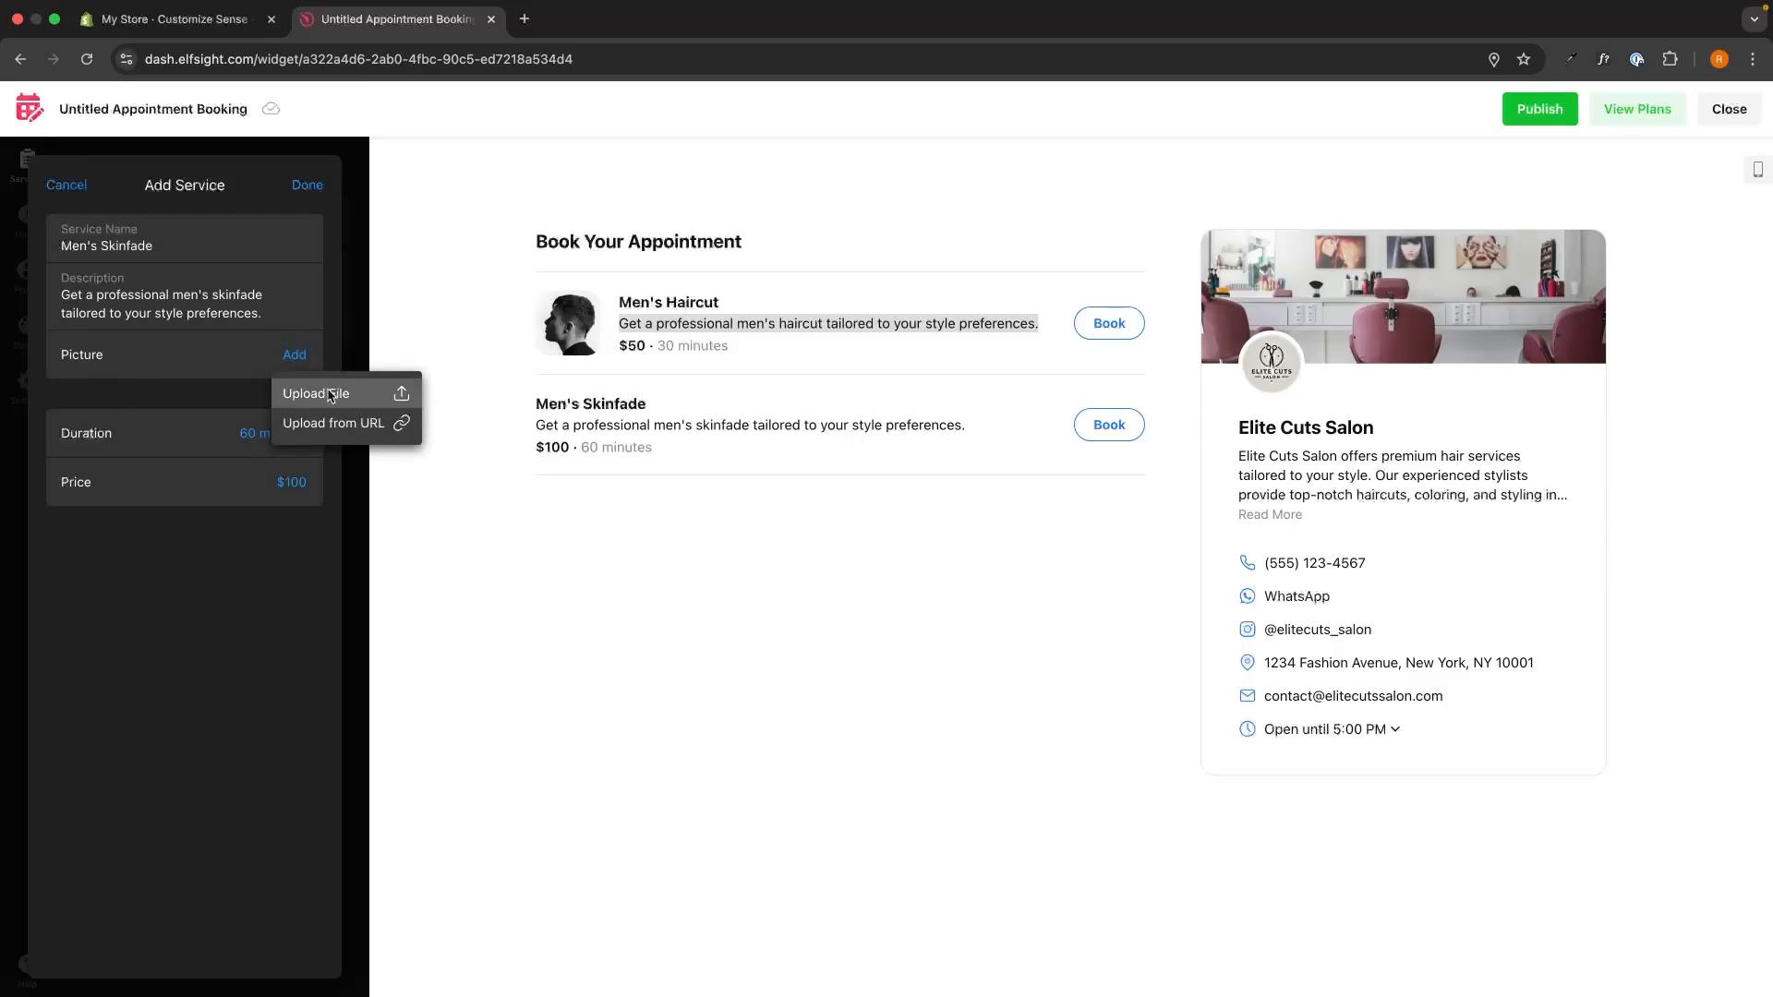
pyautogui.click(330, 395)
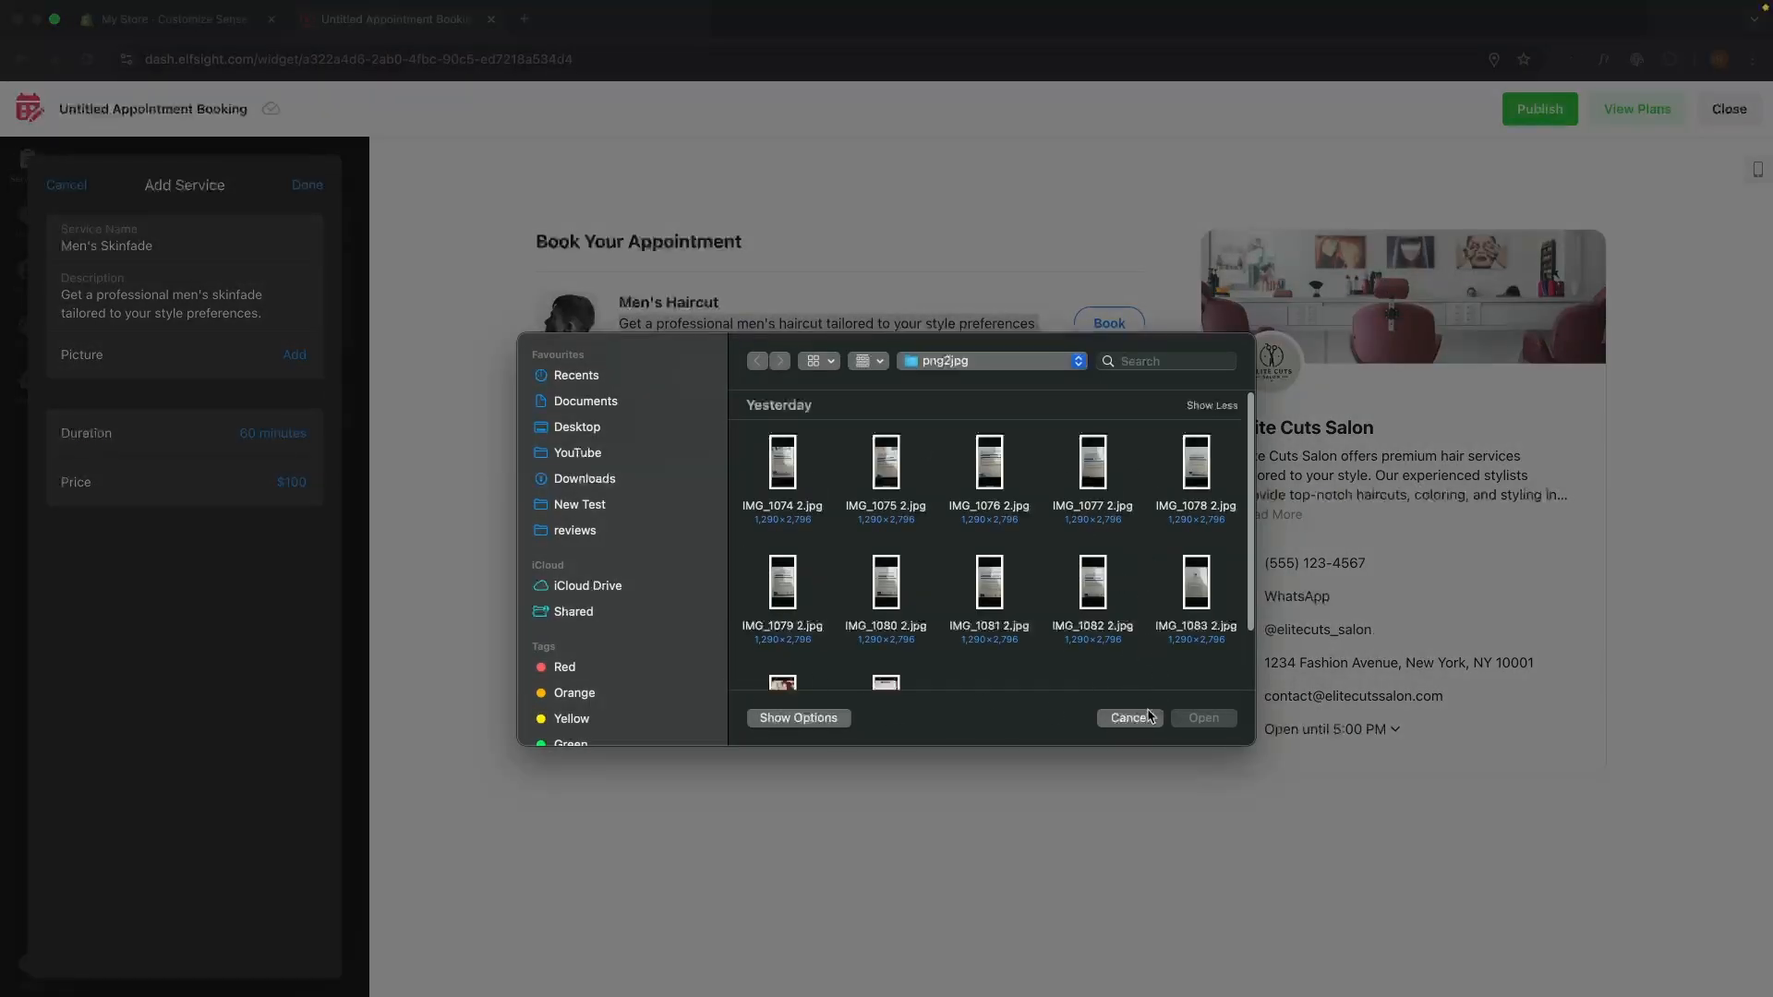
pyautogui.click(1129, 717)
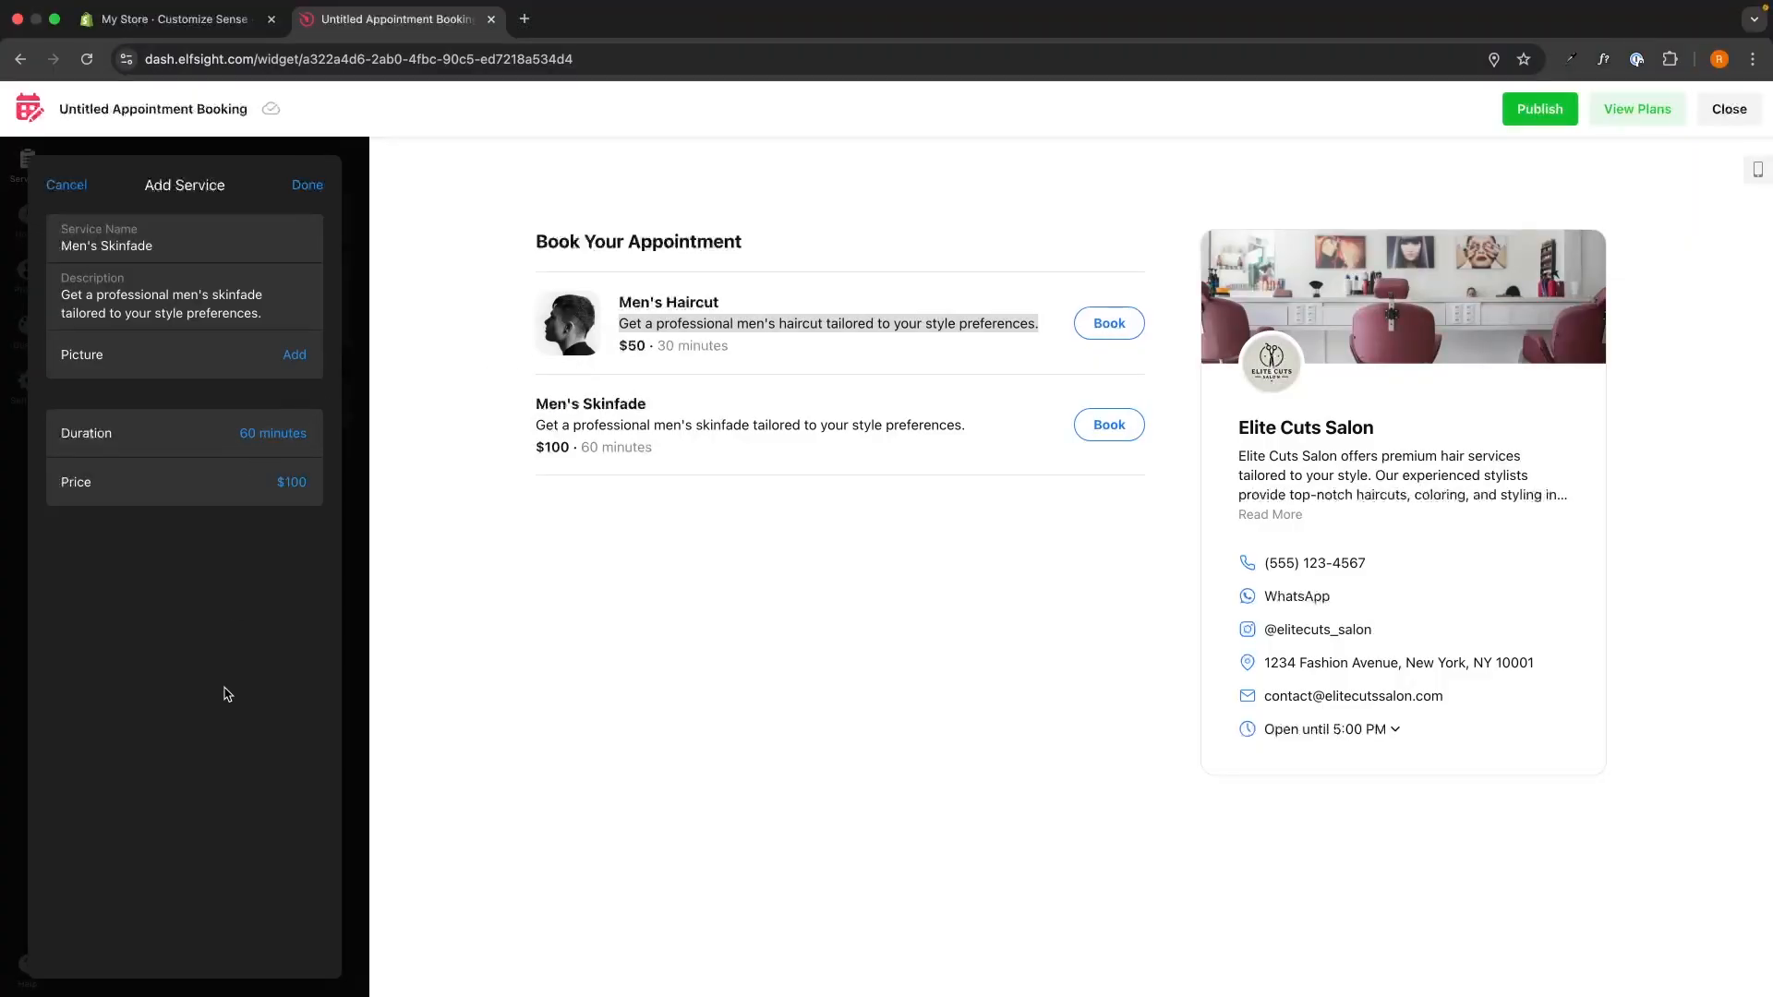
# Set the Men's Skinfade service's duration to 30 minutes and its fixed price to 60 USD
pyautogui.click(266, 433)
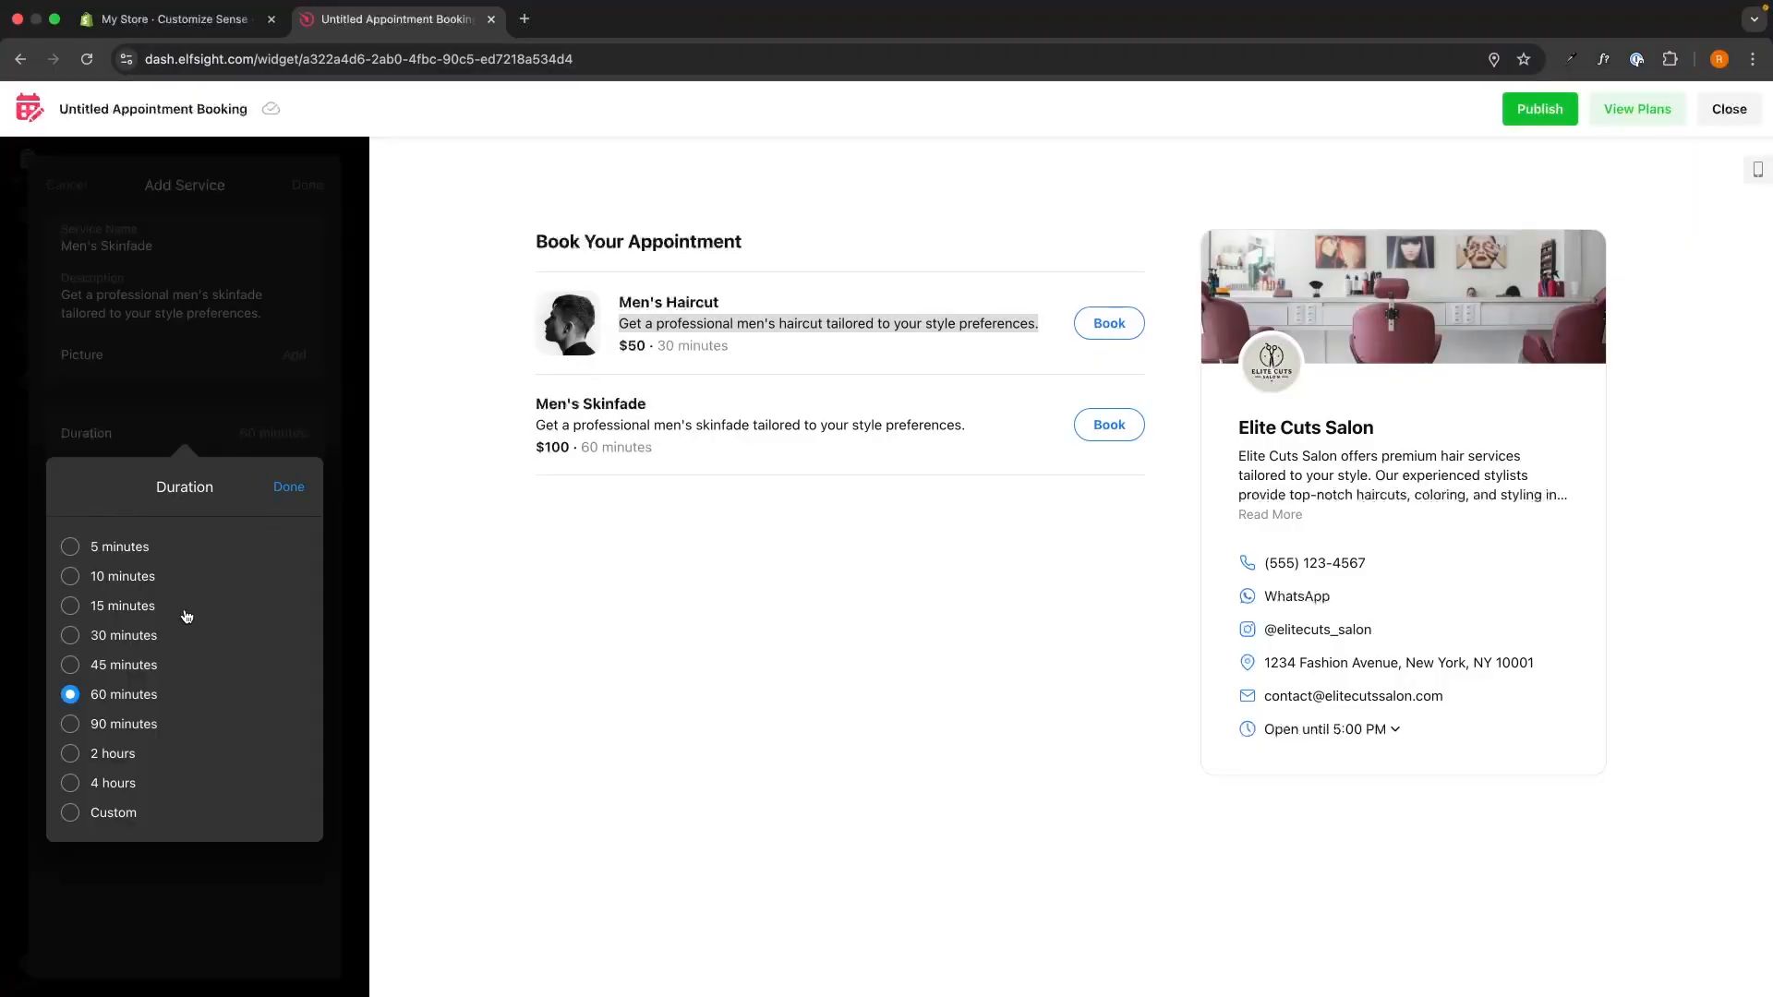
pyautogui.click(122, 635)
pyautogui.click(288, 487)
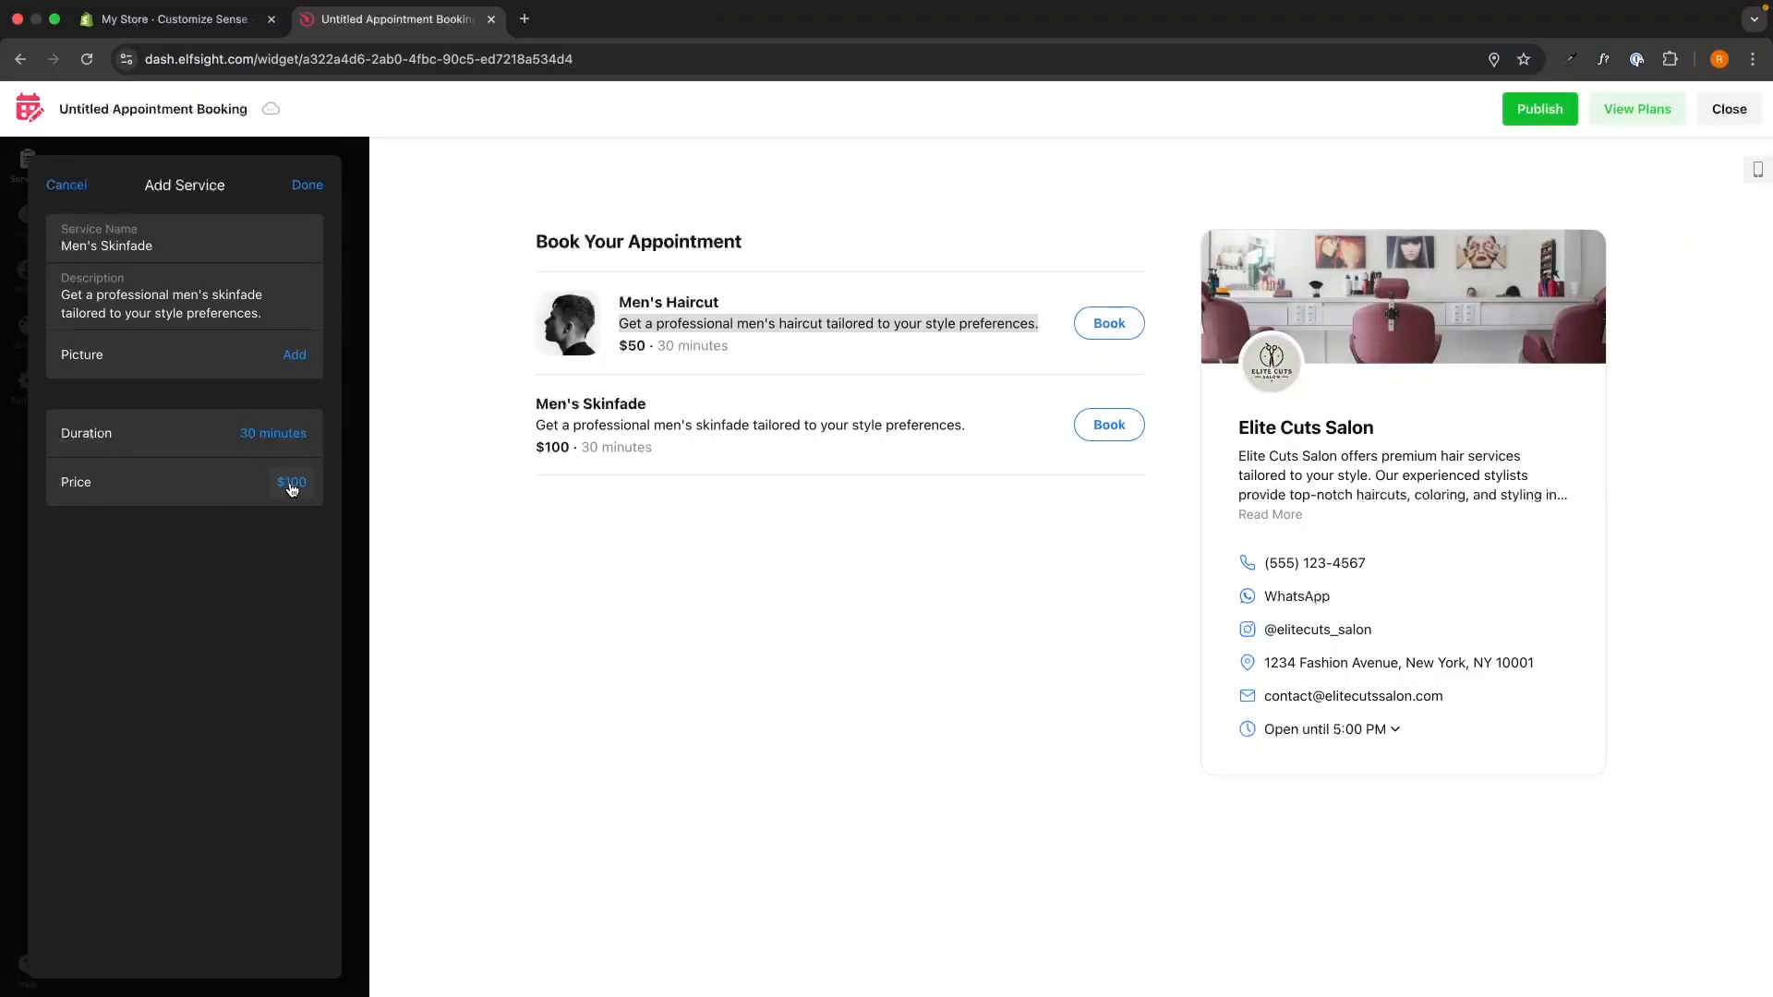
pyautogui.click(292, 486)
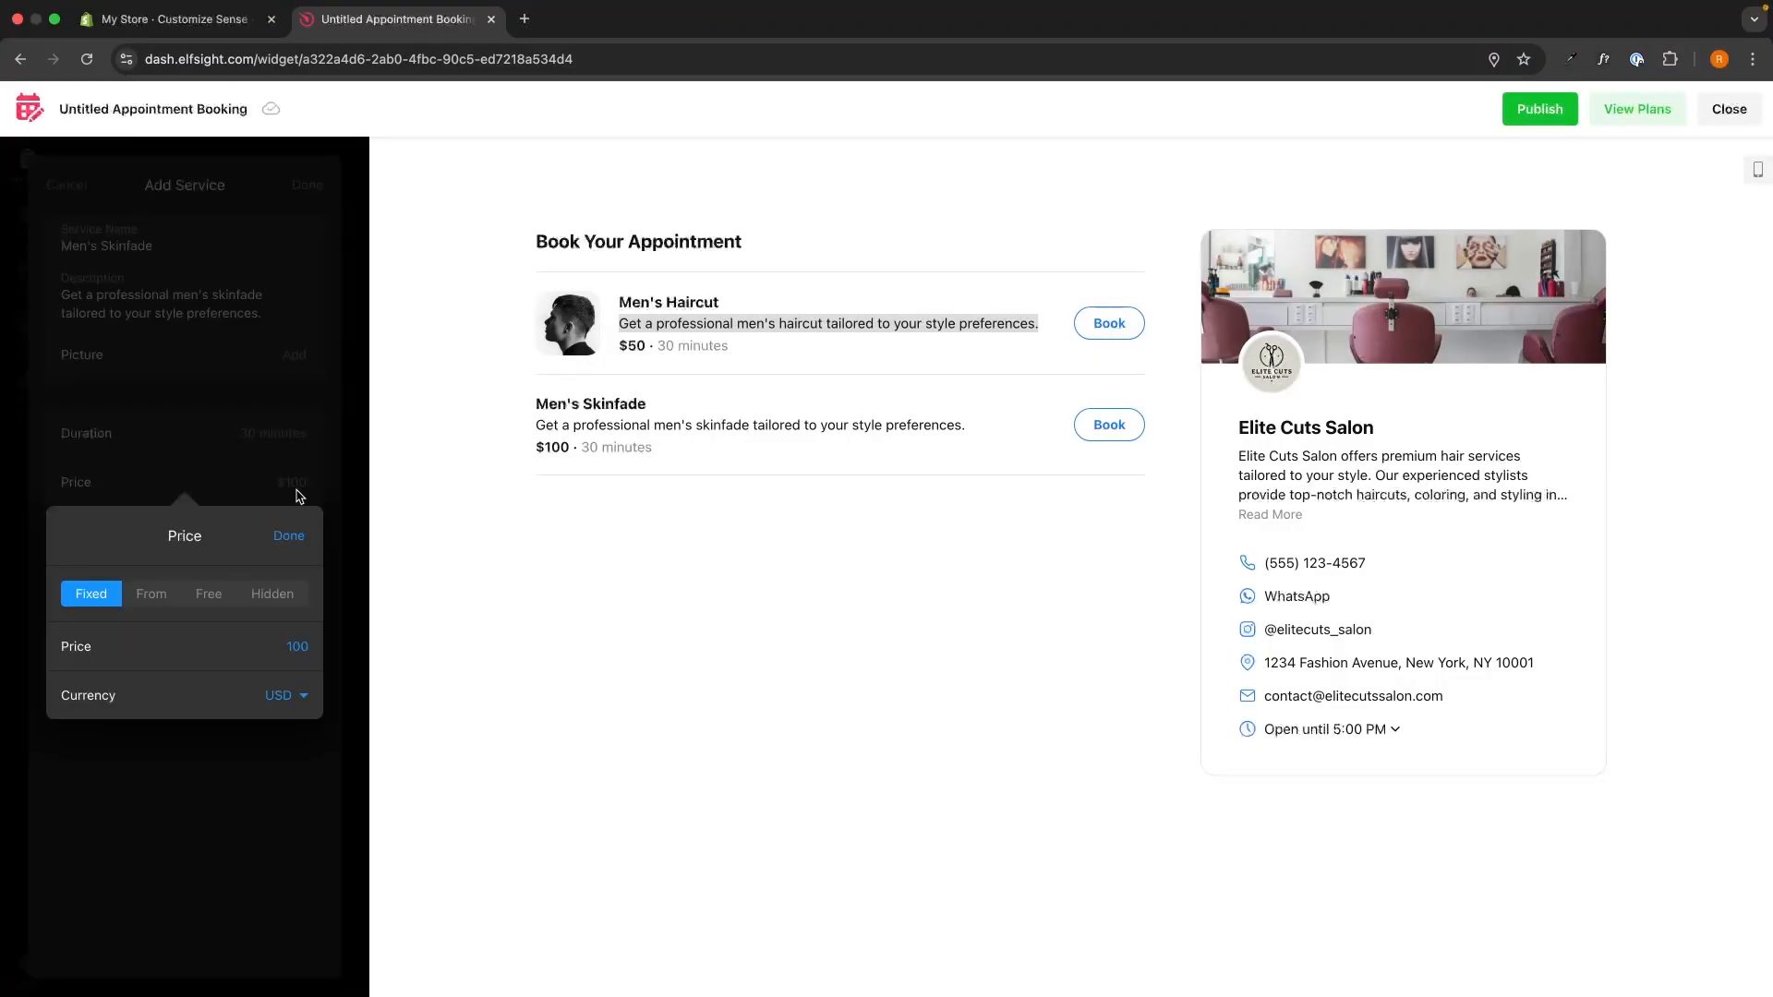
pyautogui.click(297, 648)
pyautogui.write('60')
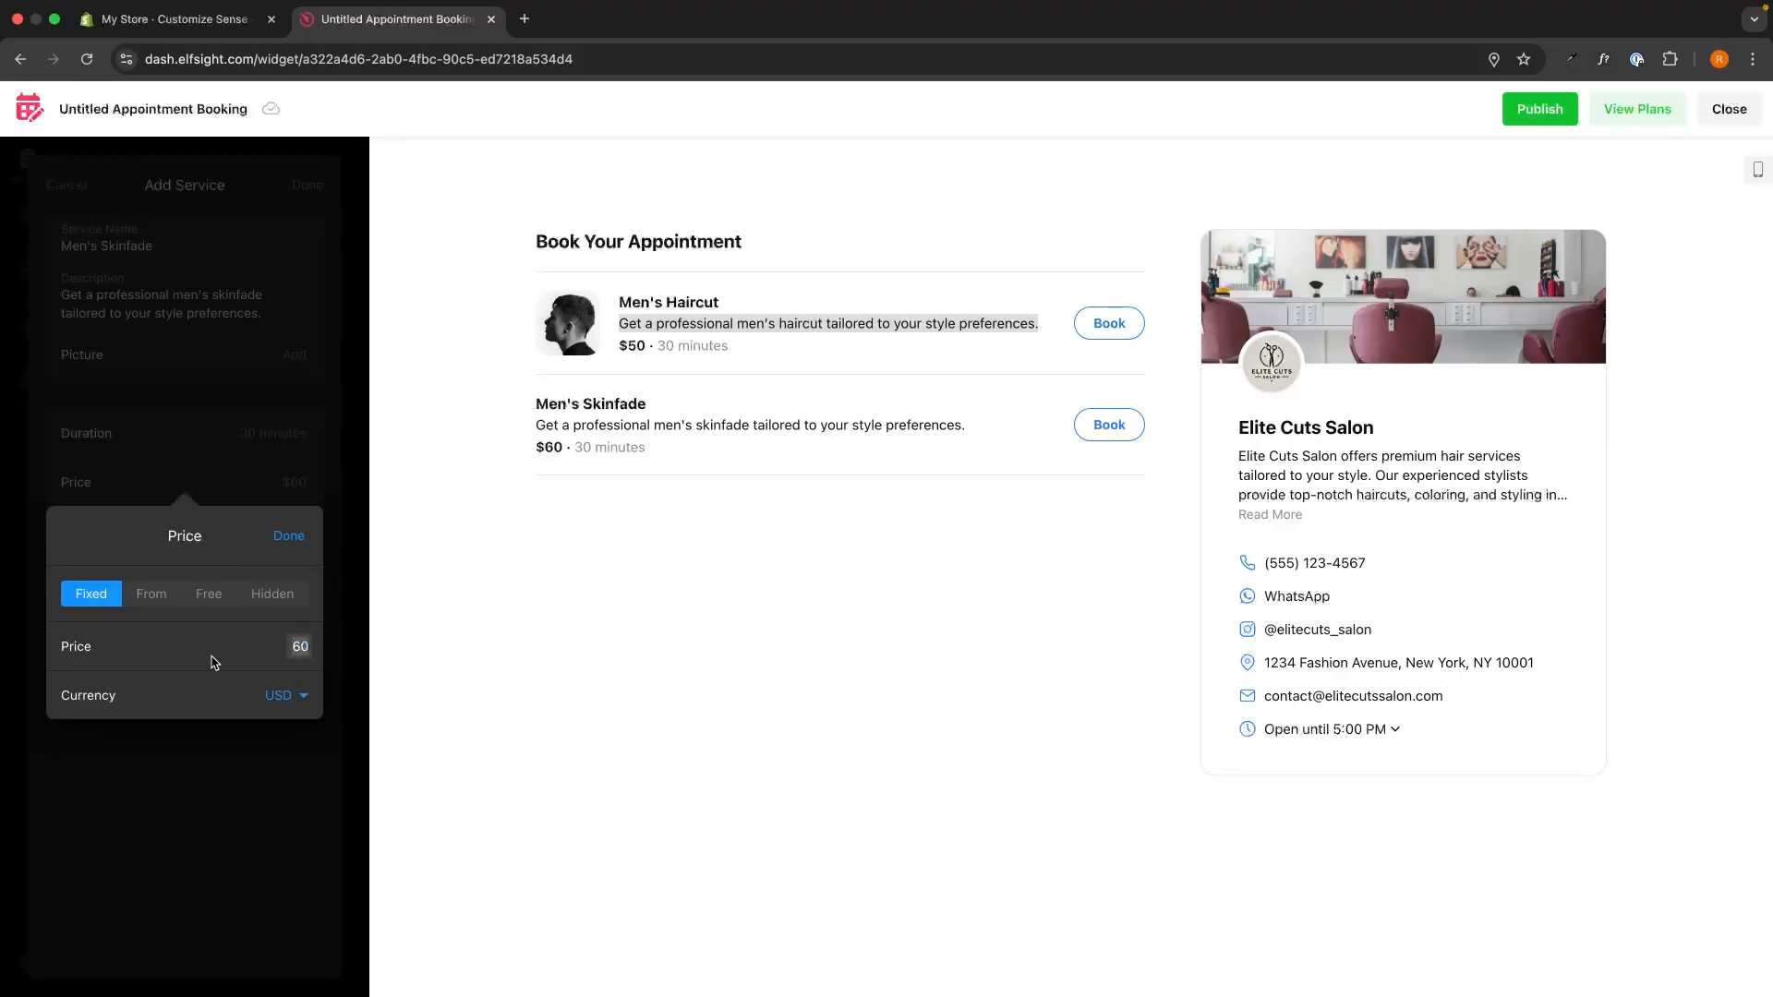
# Try the From, Free and Hidden price types for the Men's Skinfade service and return to Fixed
pyautogui.click(138, 596)
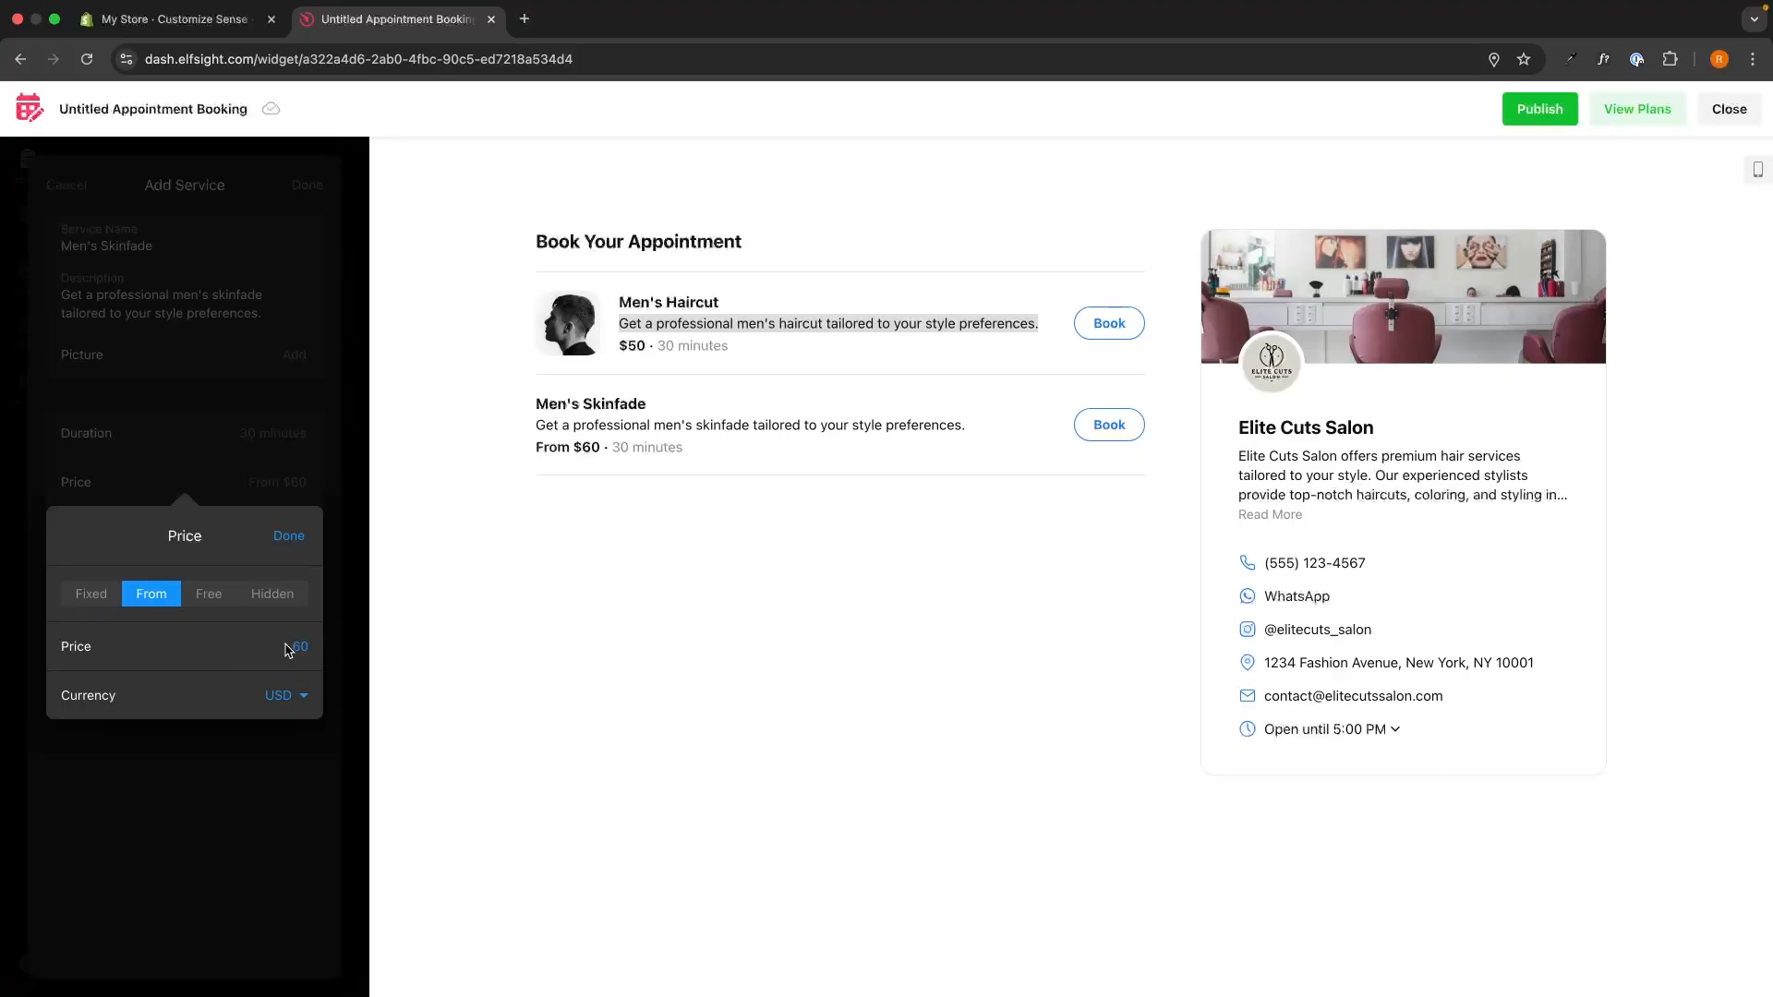
pyautogui.click(220, 600)
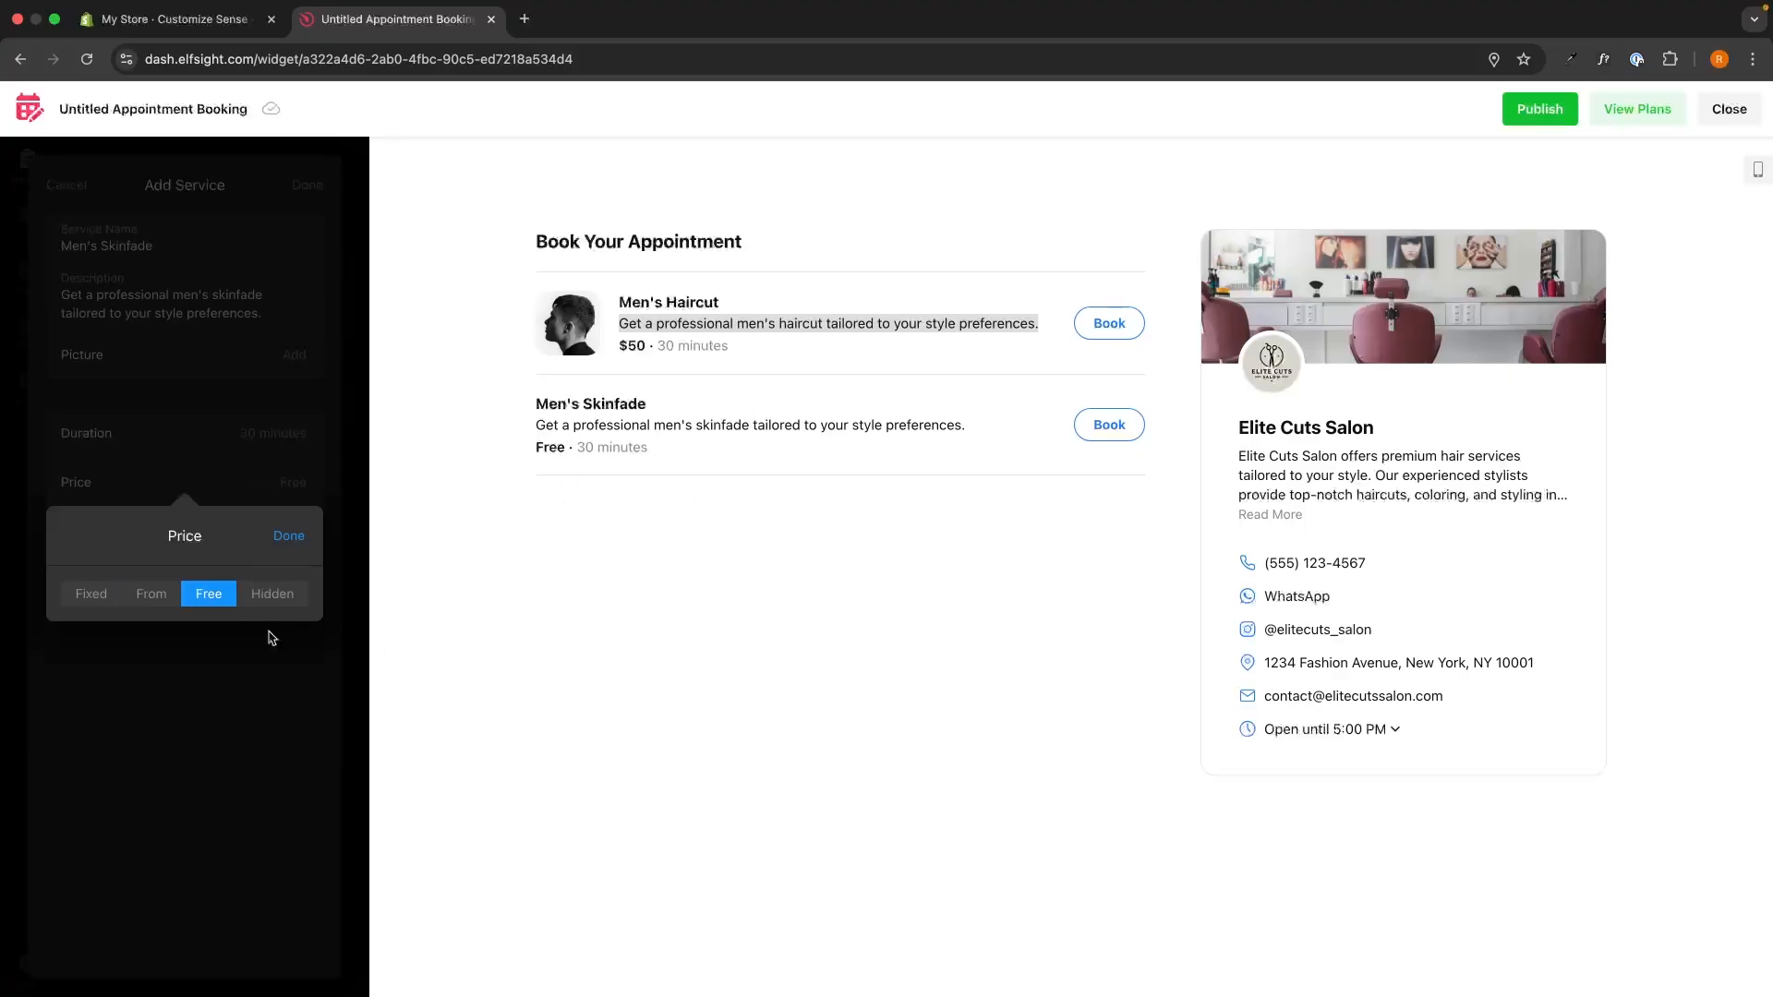
pyautogui.click(263, 602)
pyautogui.click(85, 597)
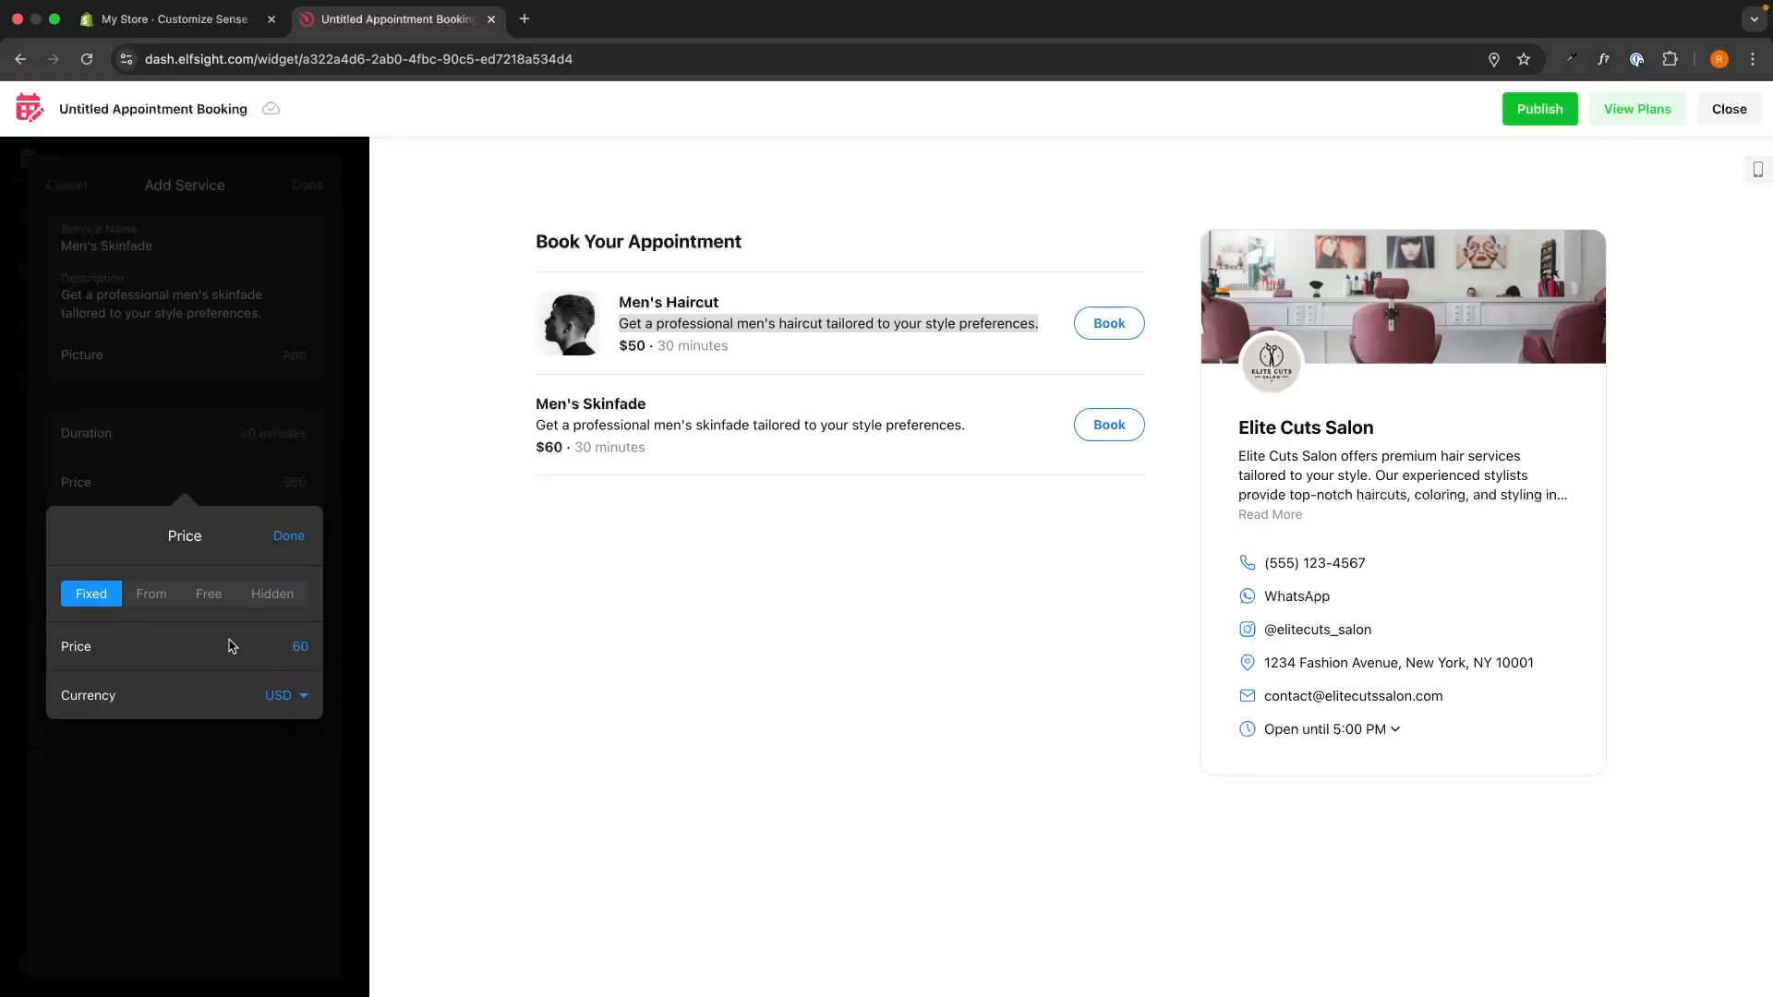
# Accept the price settings and save the new Men's Skinfade service
pyautogui.click(289, 539)
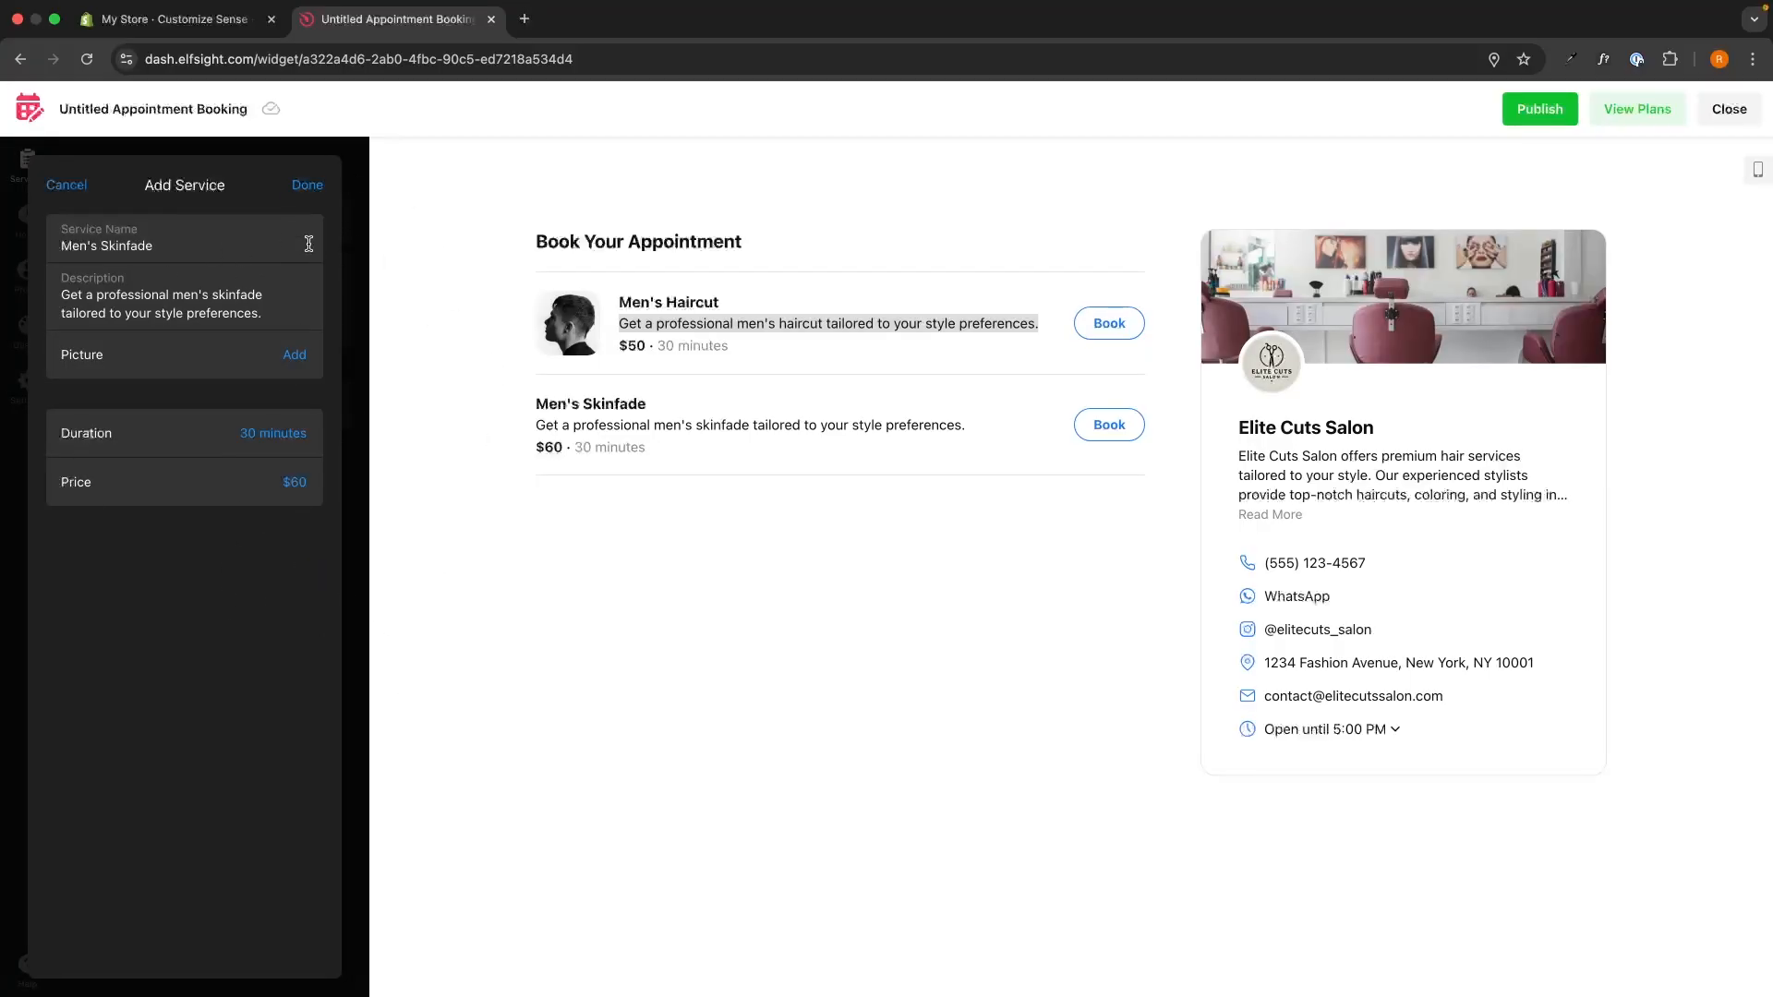
pyautogui.click(307, 185)
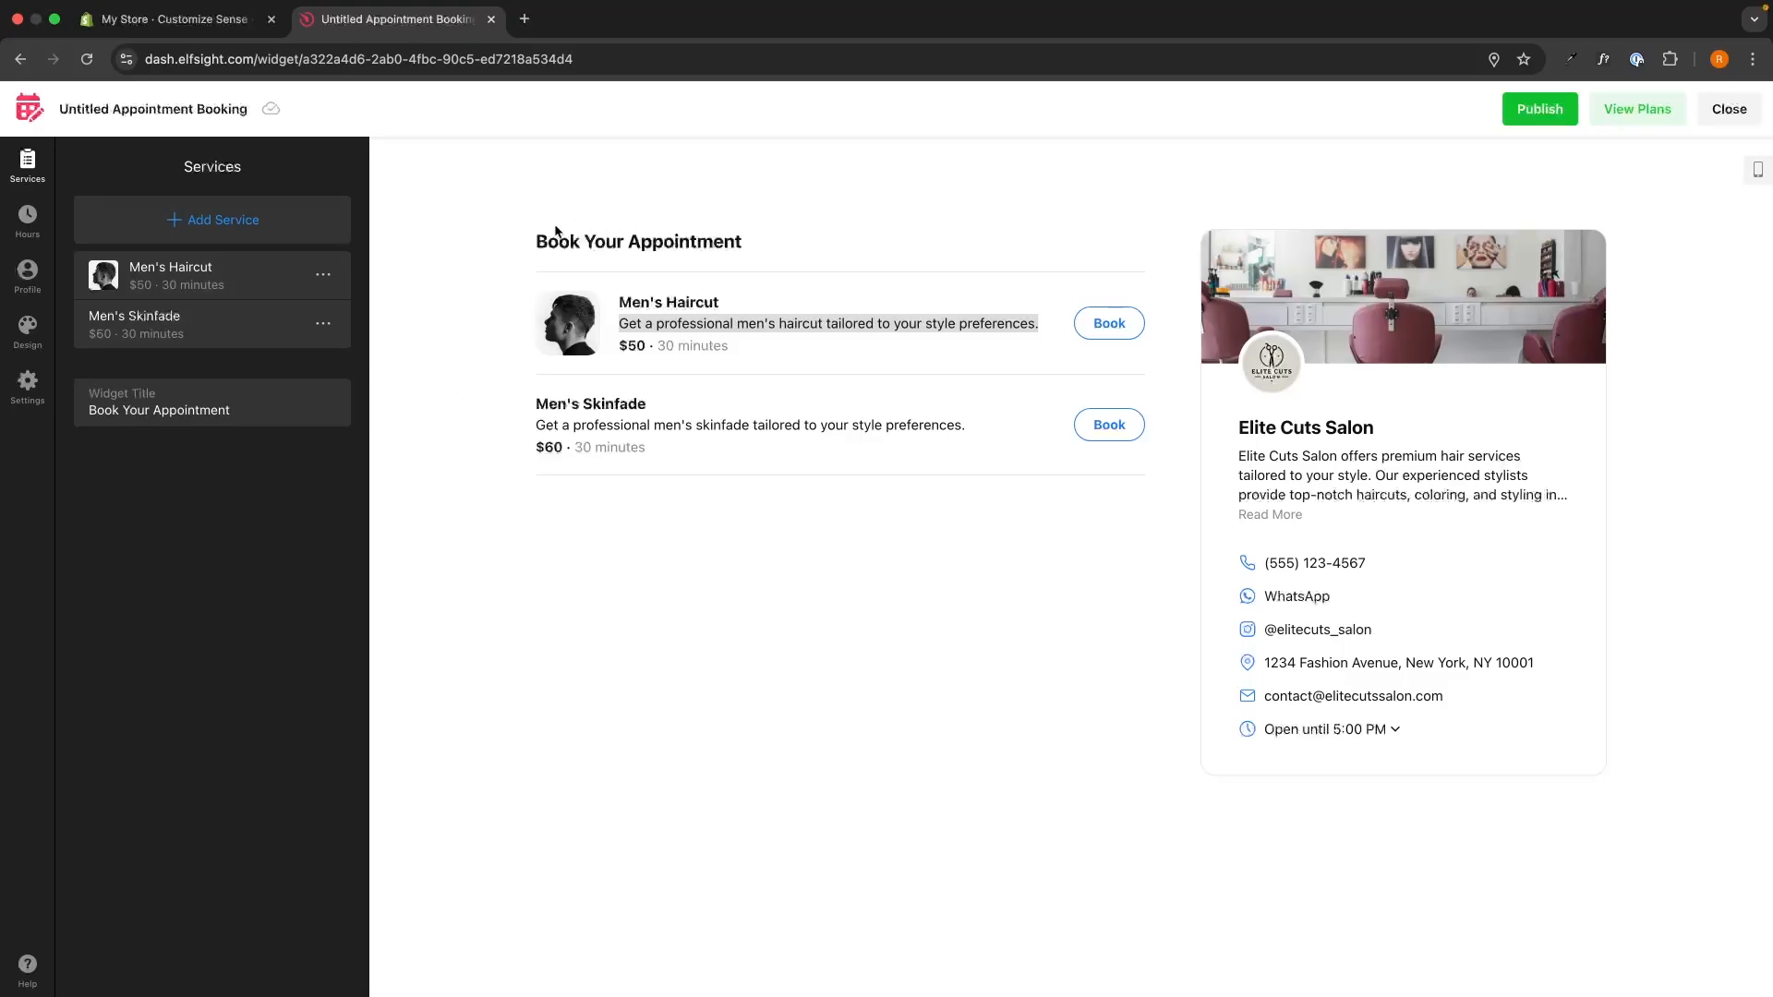
# Change the widget title to "Book your haircut"
pyautogui.moveTo(531, 241); pyautogui.dragTo(792, 244)
pyautogui.click(800, 244)
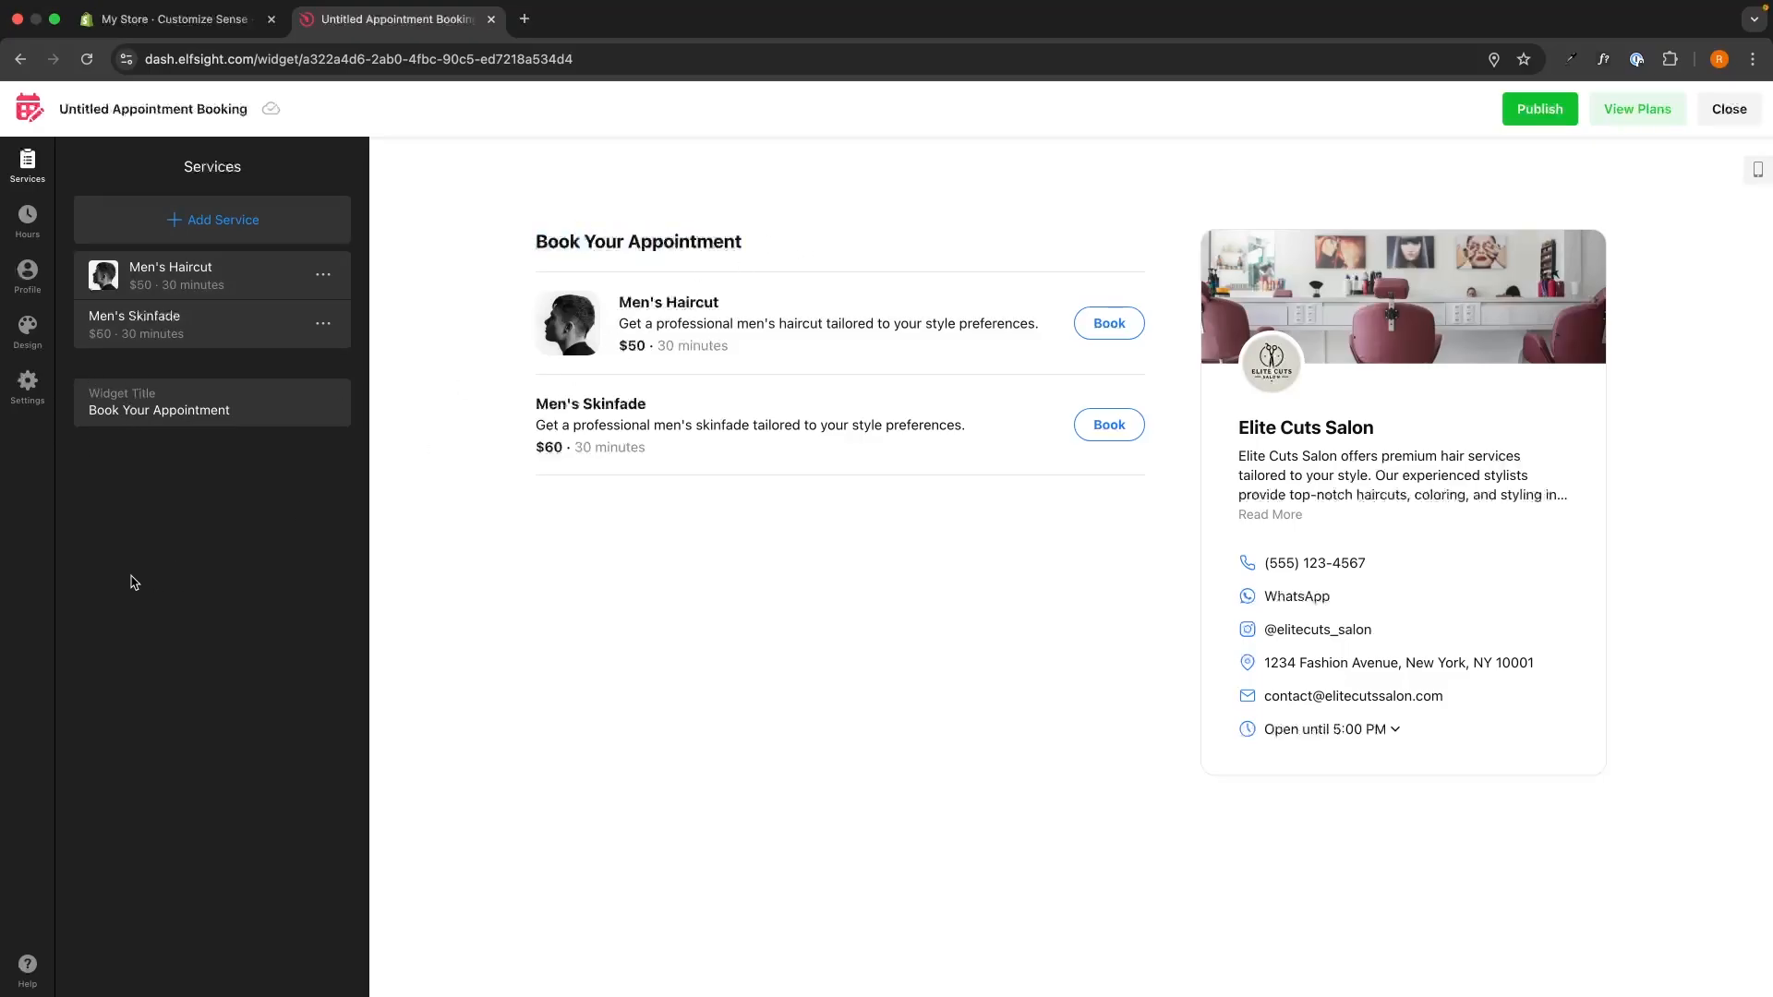
pyautogui.tripleClick(254, 406)
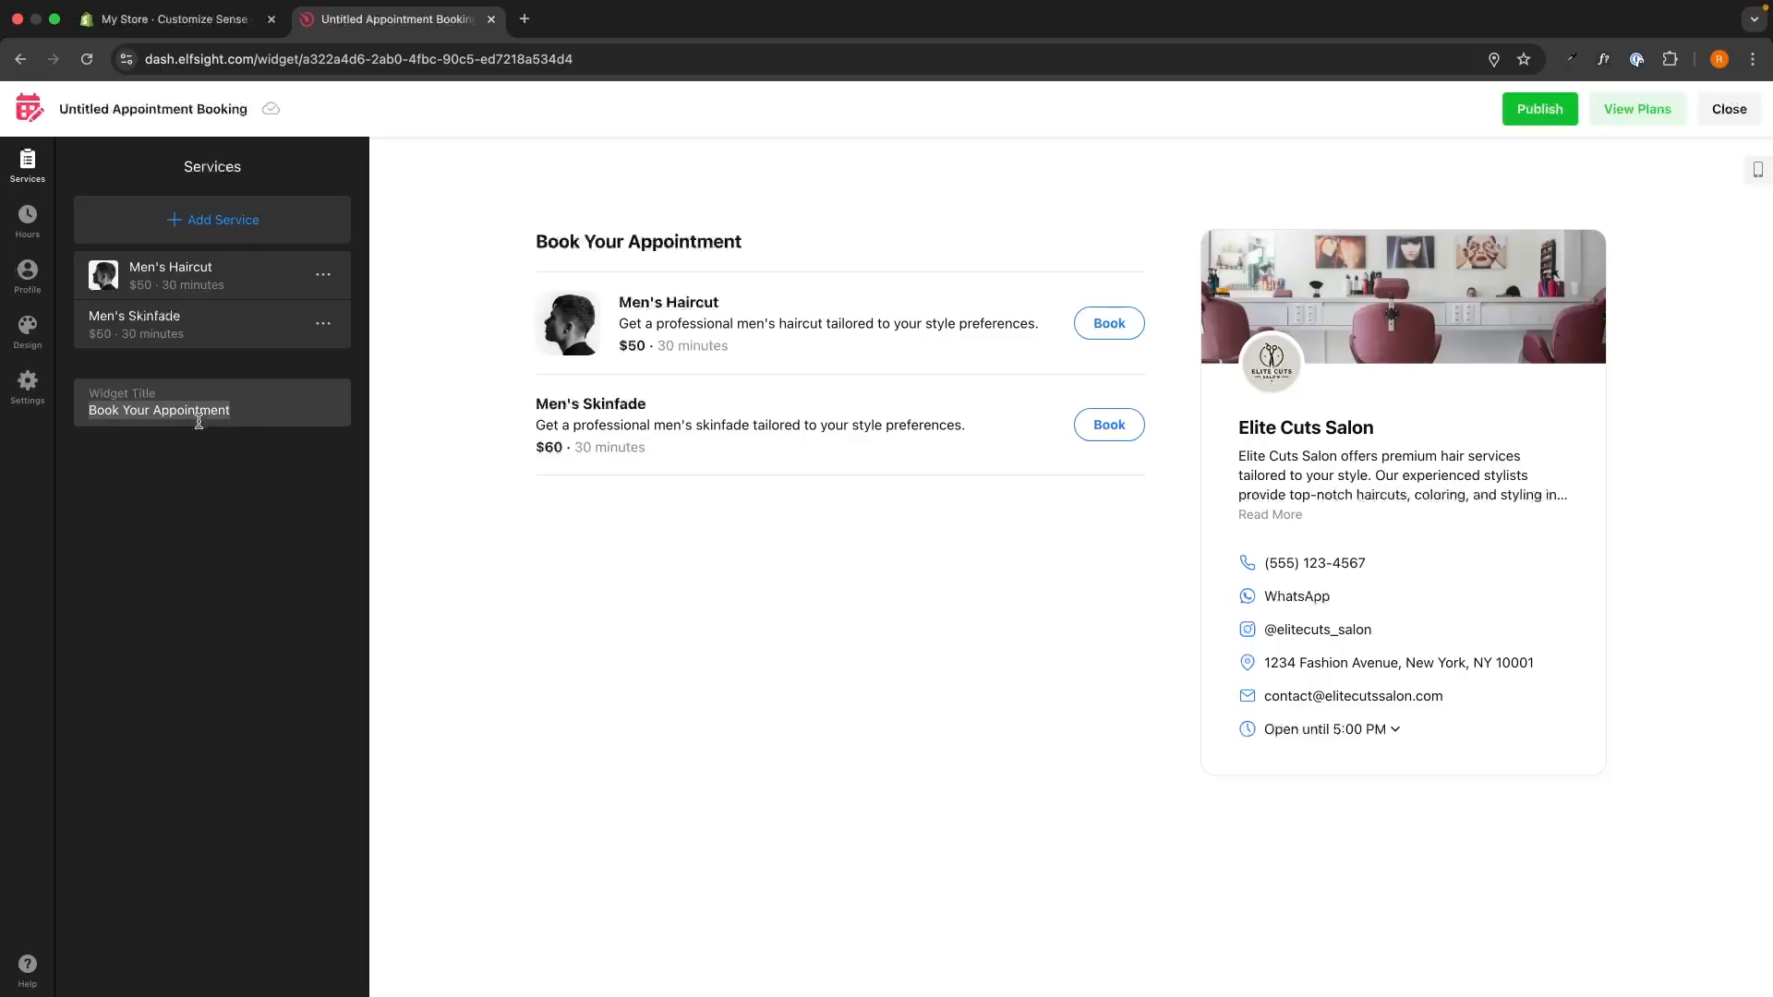
pyautogui.write('Book your ')
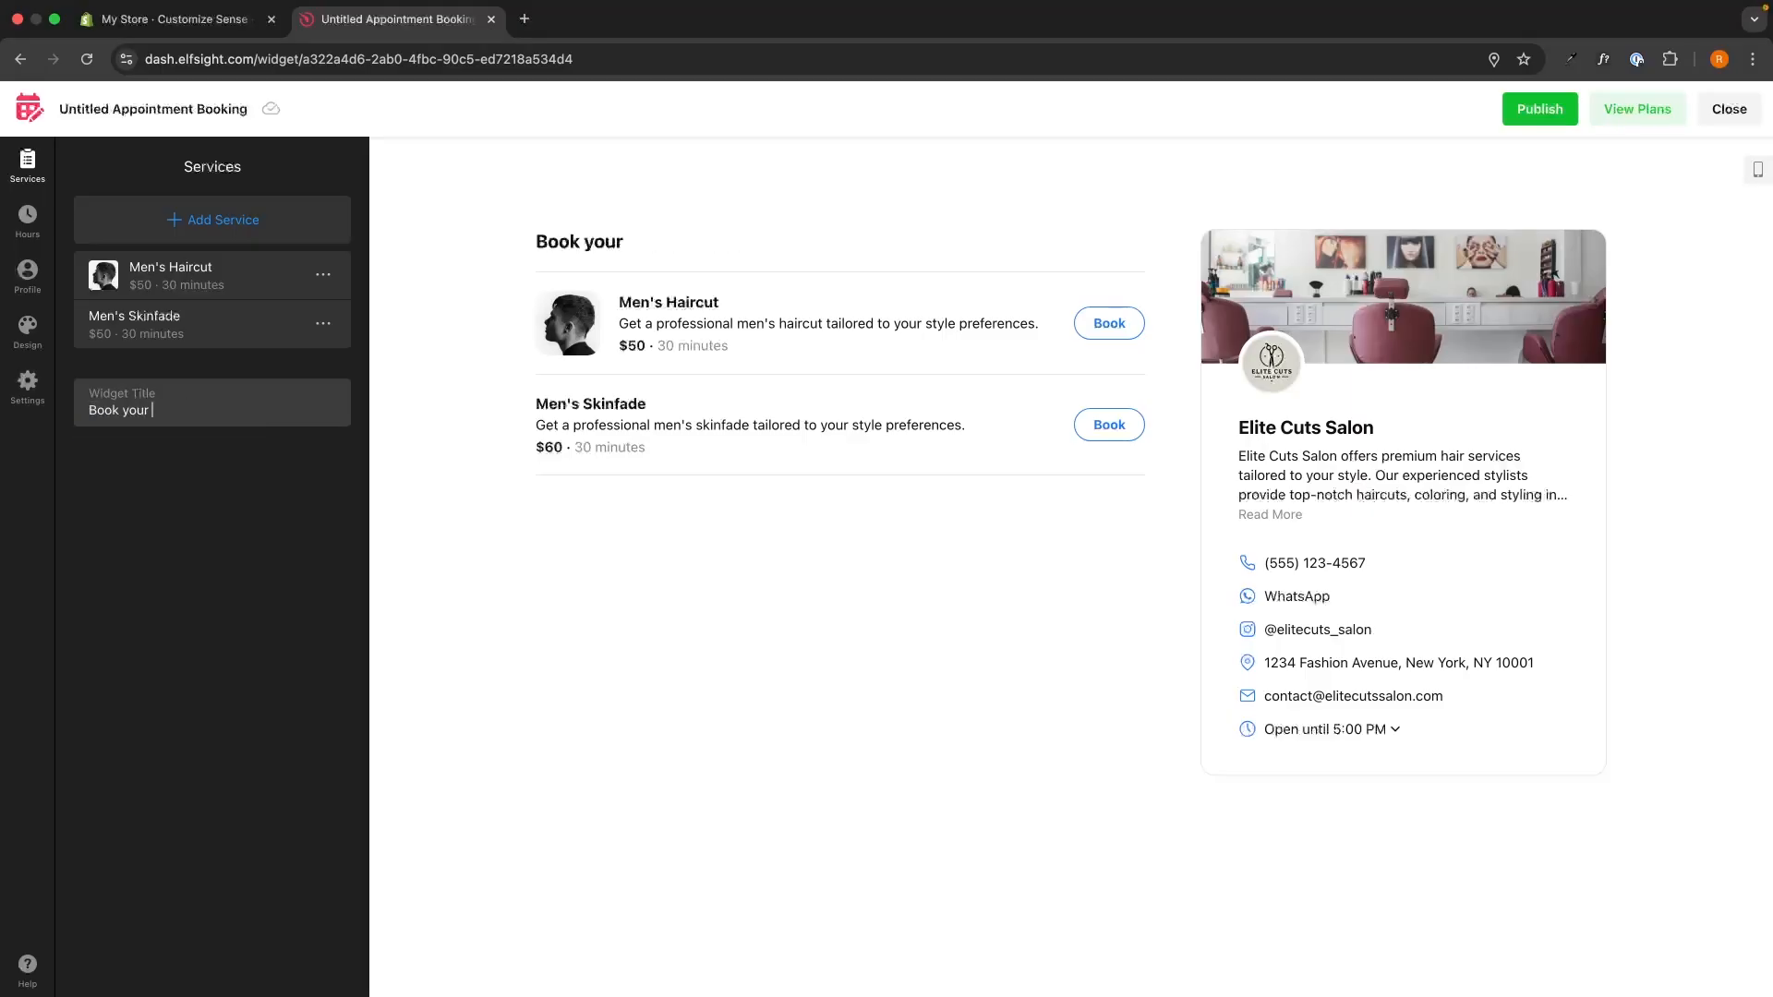
pyautogui.write('haircut')
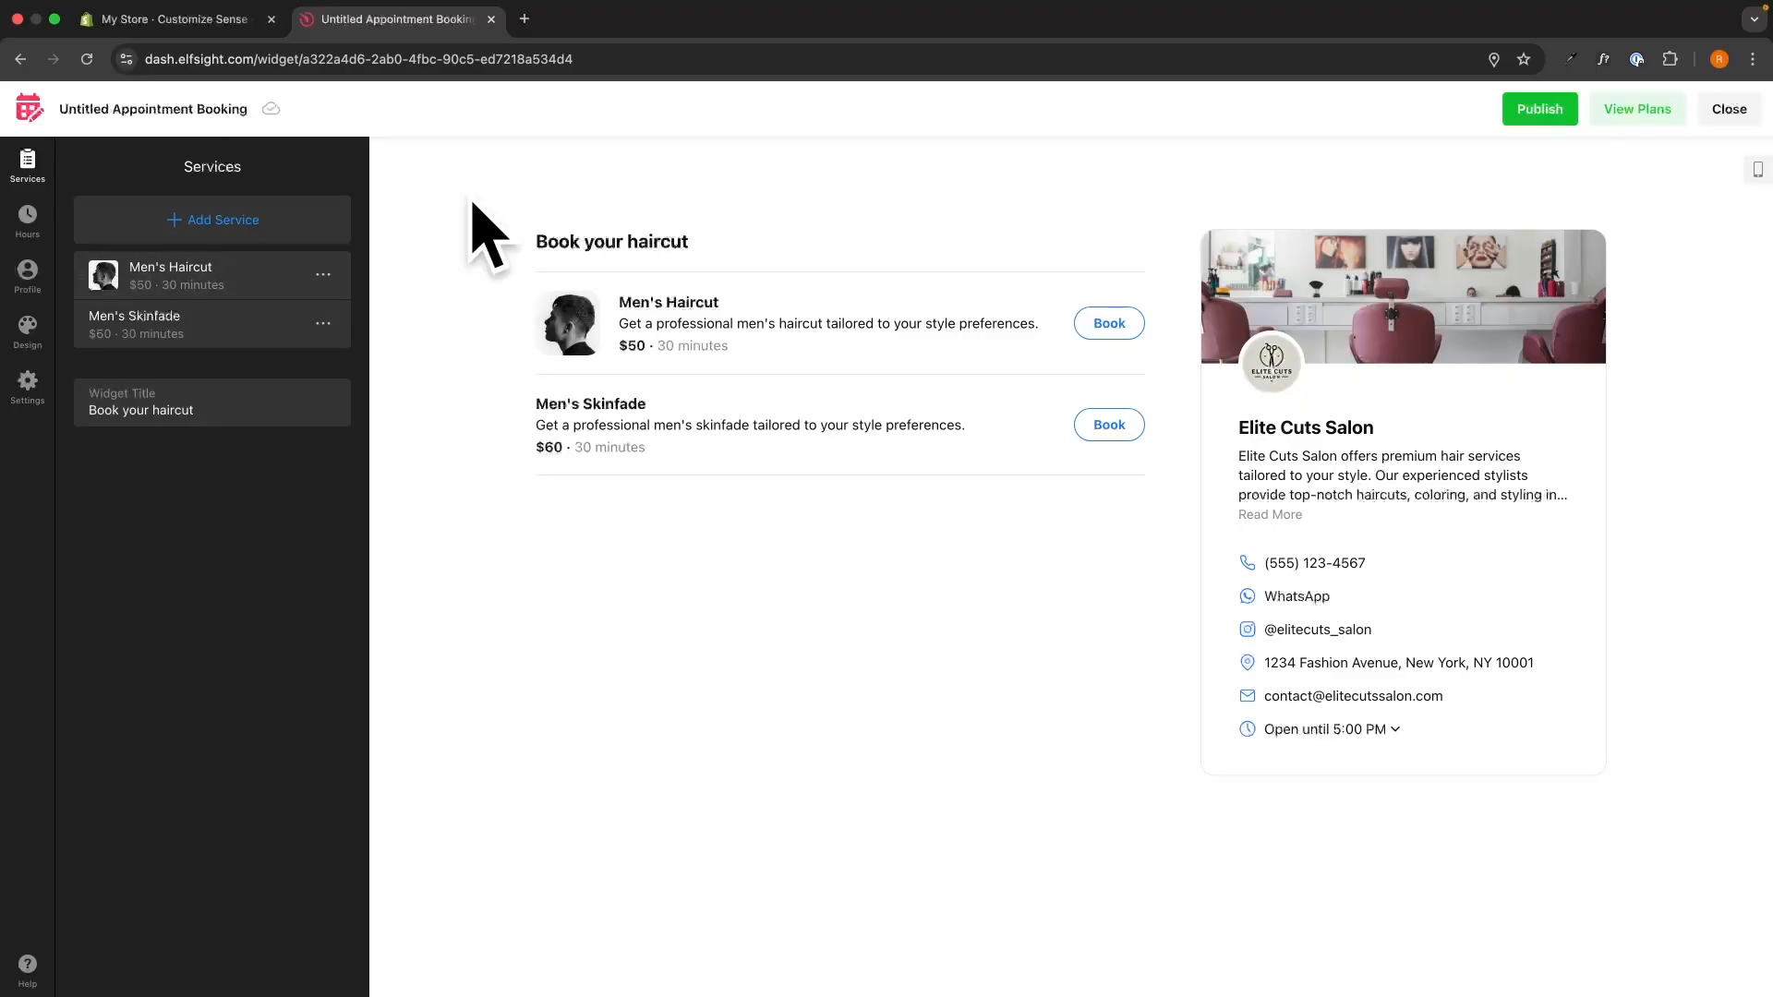
# Open Monday's available hours, switch its availability off and on again, and return to the weekly hours
pyautogui.click(27, 222)
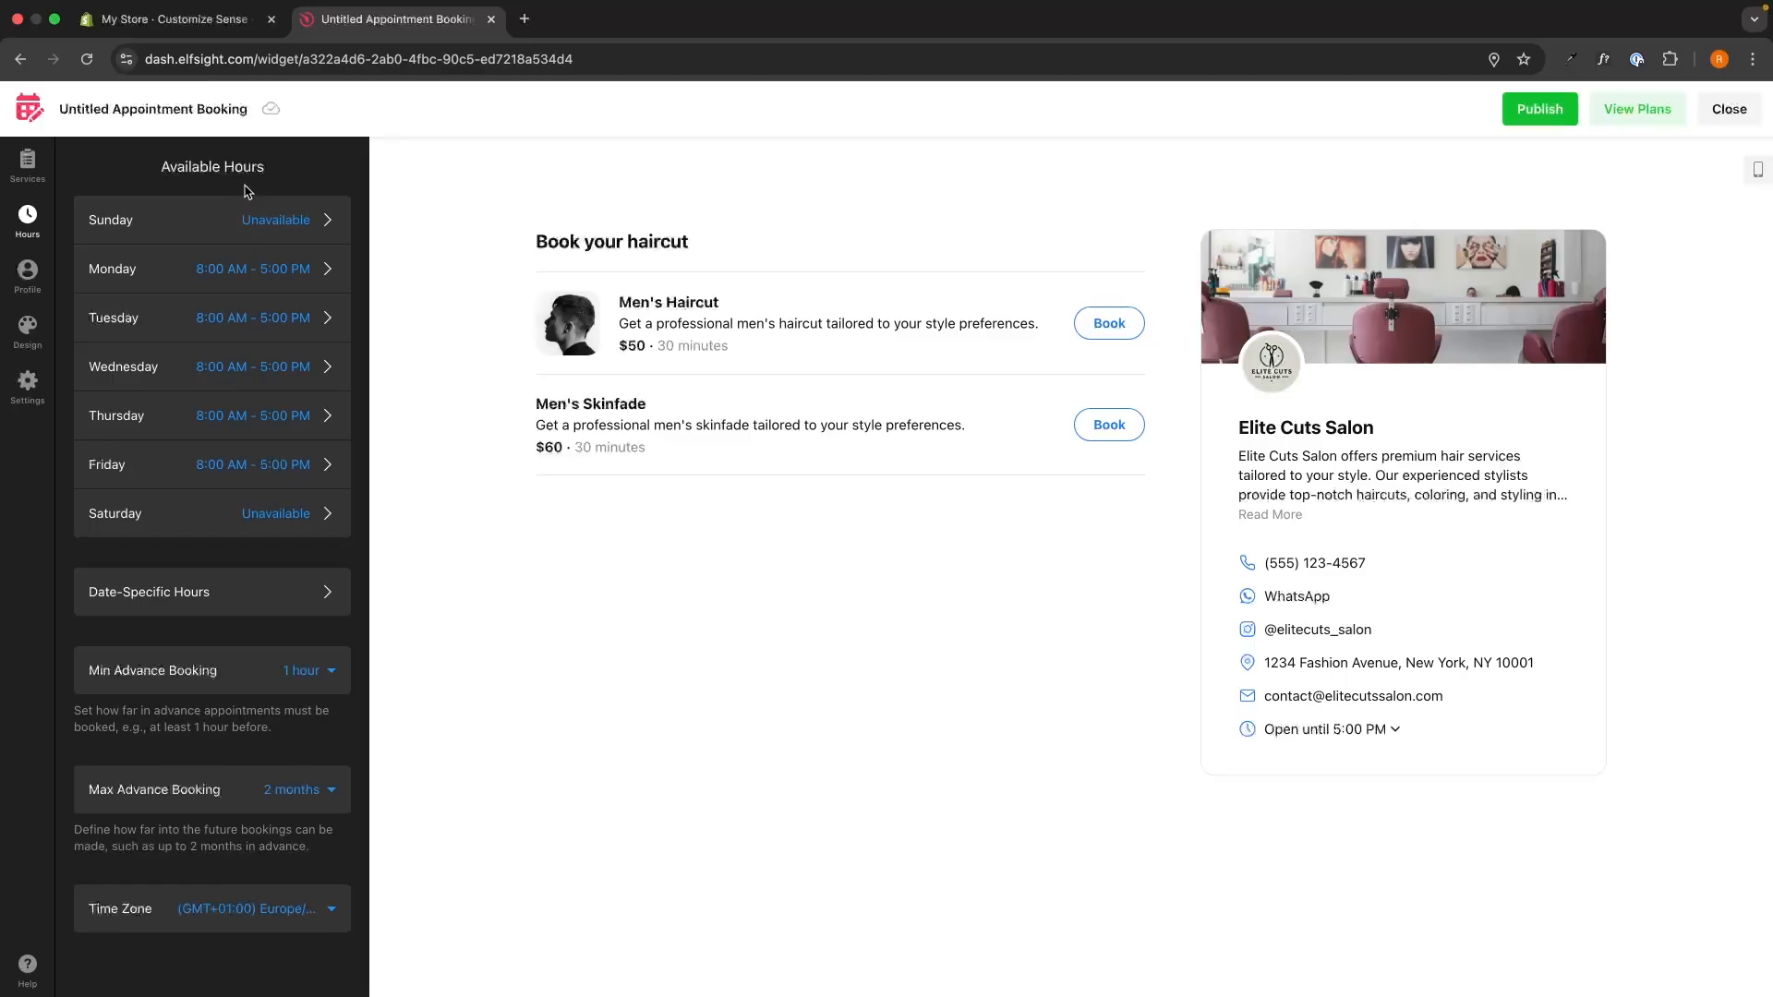
pyautogui.click(179, 264)
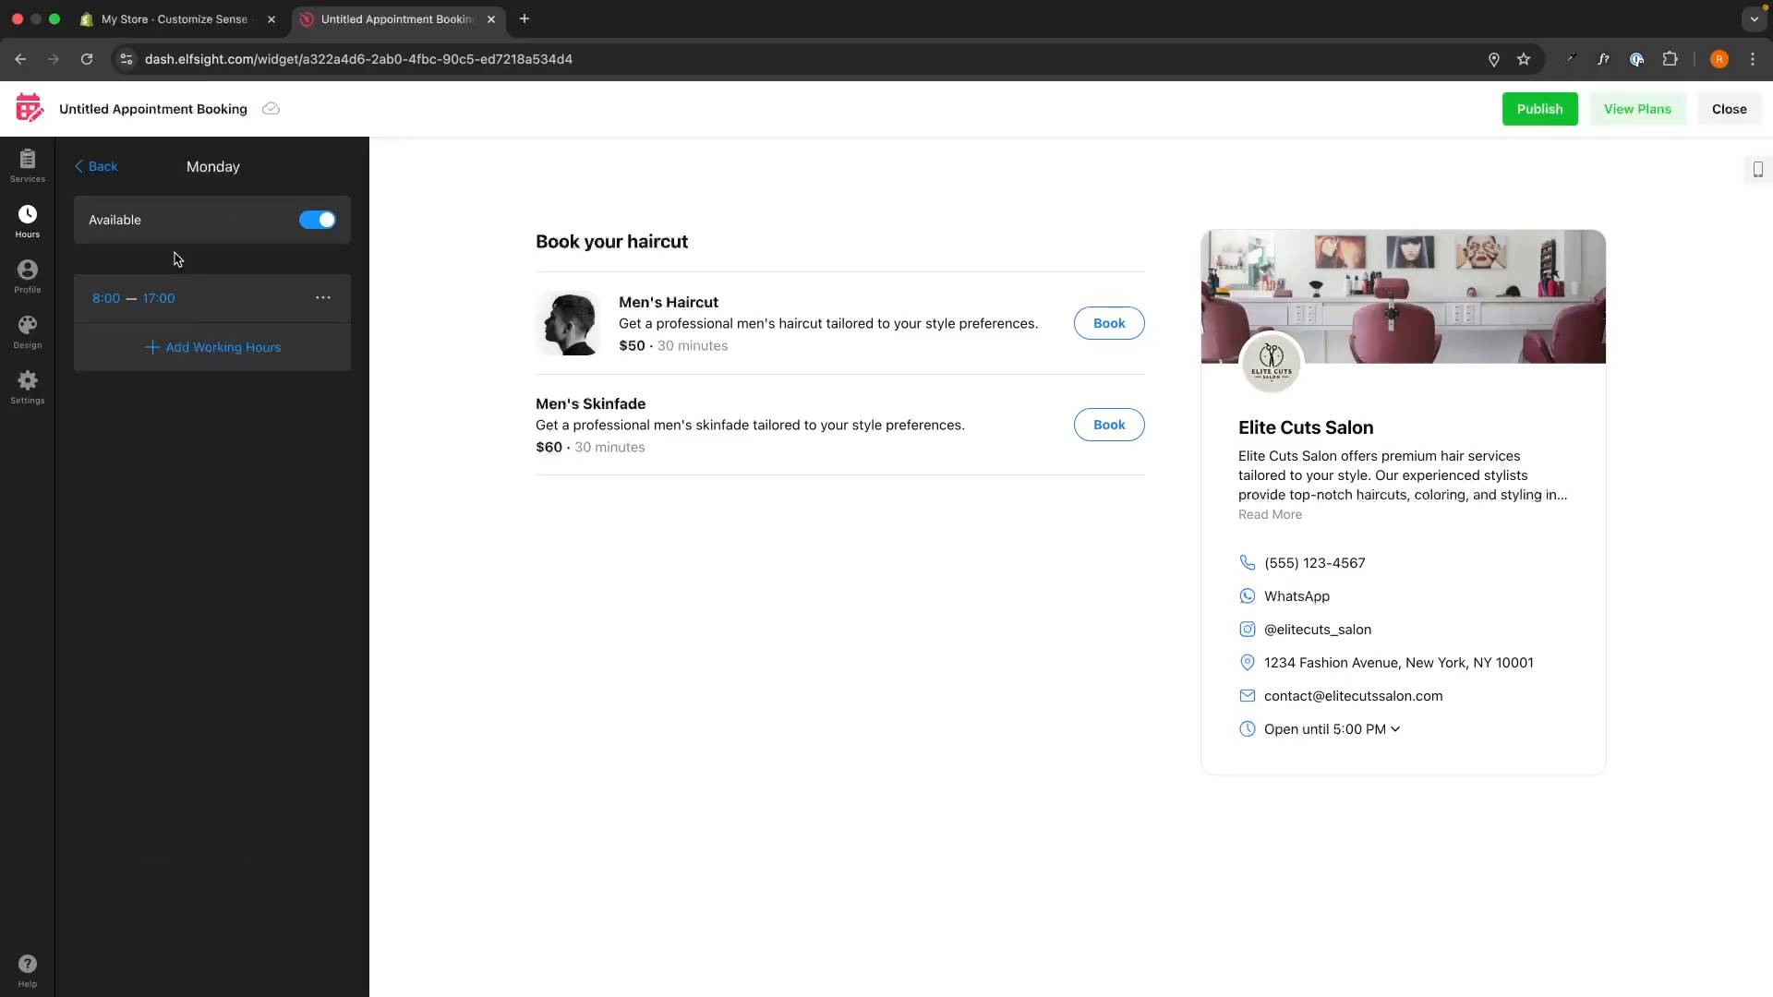
pyautogui.click(115, 301)
pyautogui.click(322, 222)
pyautogui.click(322, 222)
pyautogui.click(96, 167)
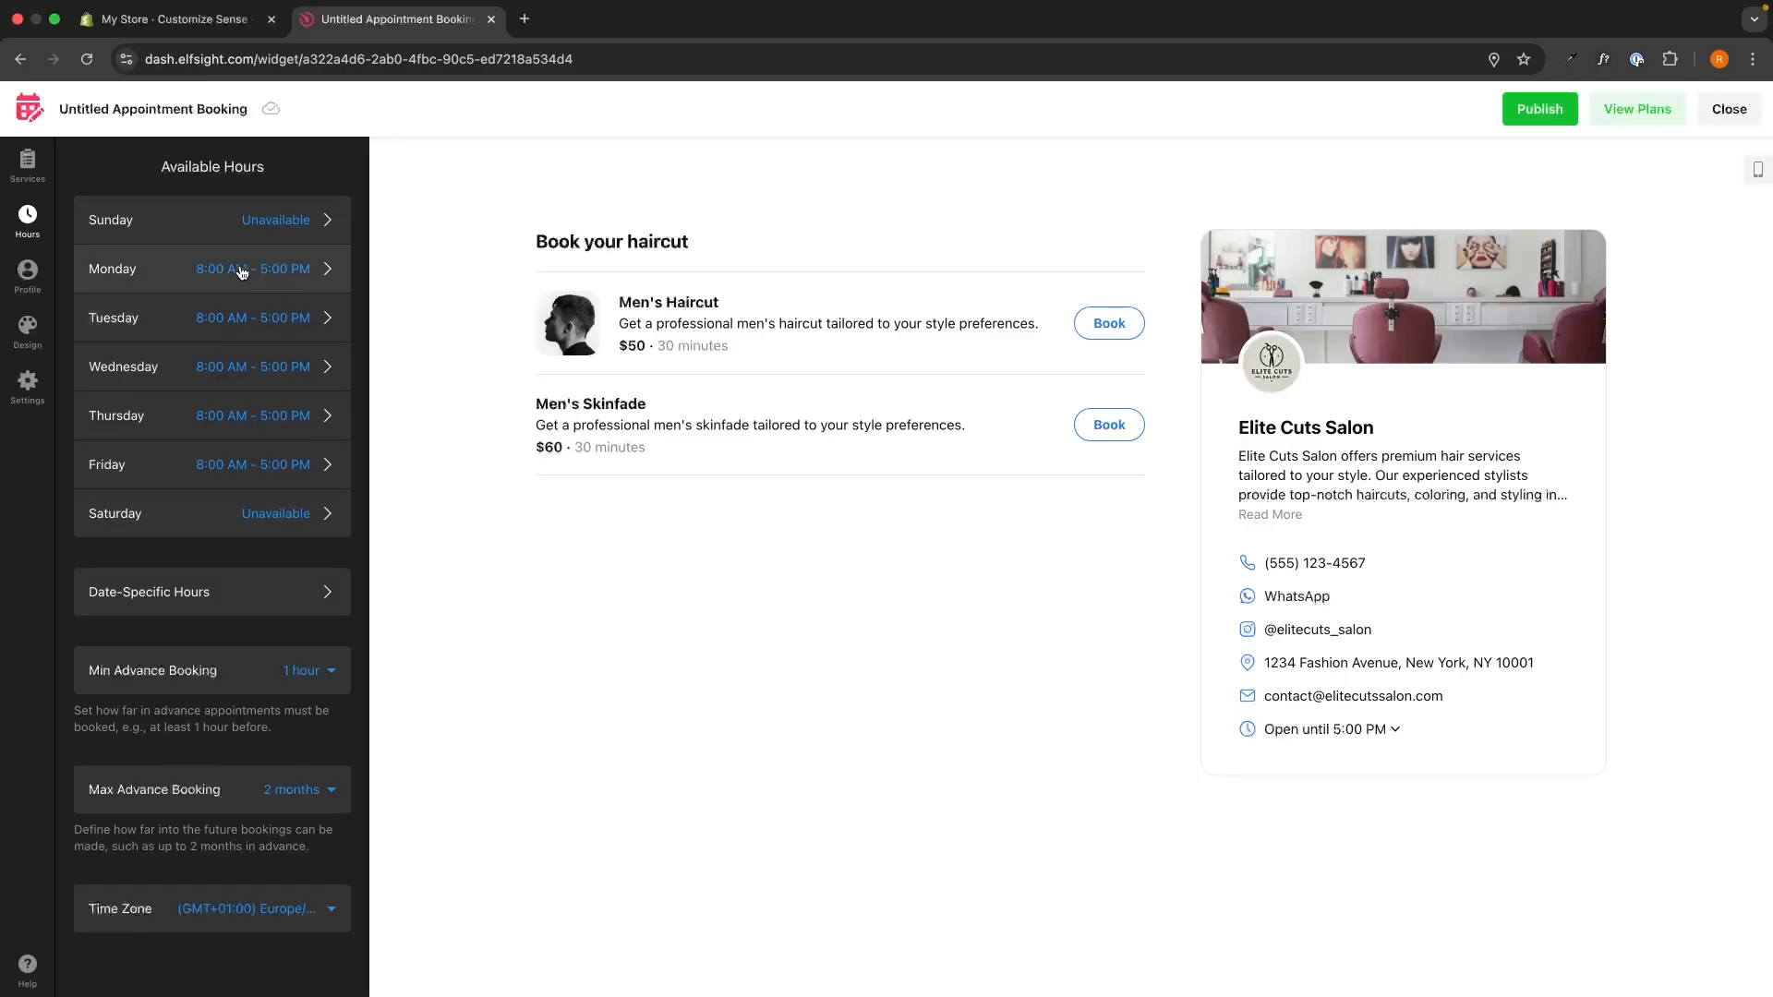
# Add a date-specific hours entry running from 24 December 2025 to 2 January 2026
pyautogui.click(122, 601)
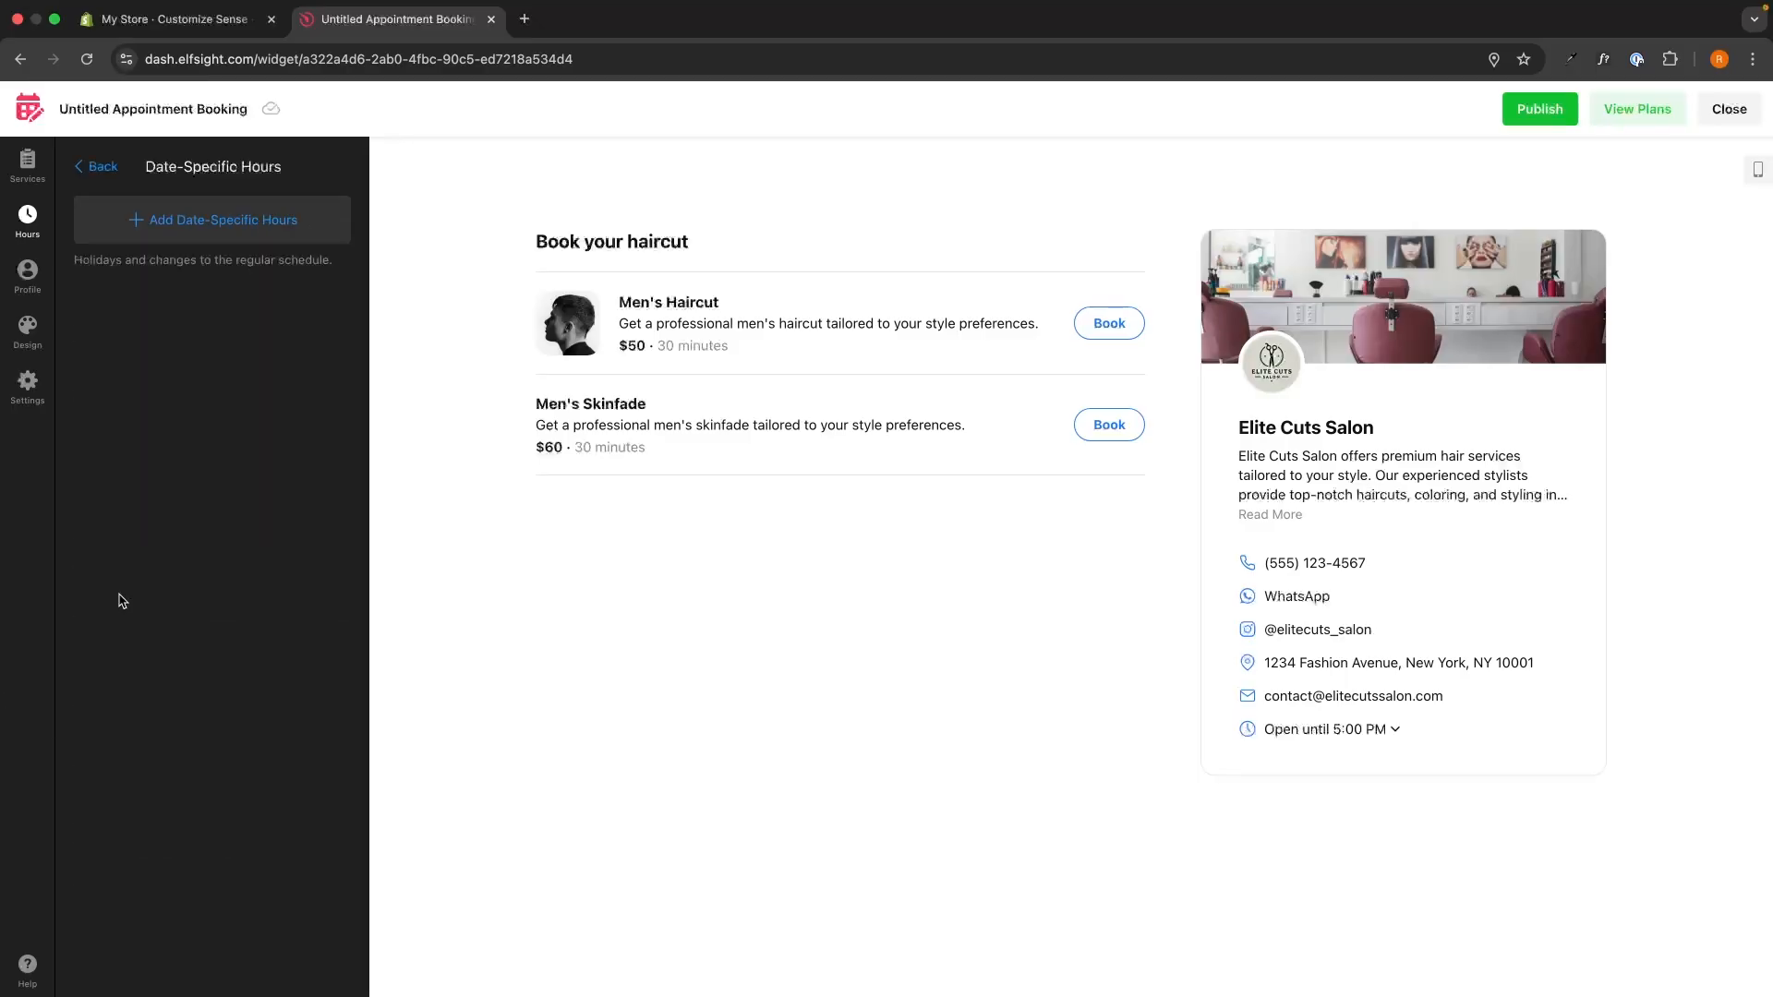
pyautogui.click(269, 221)
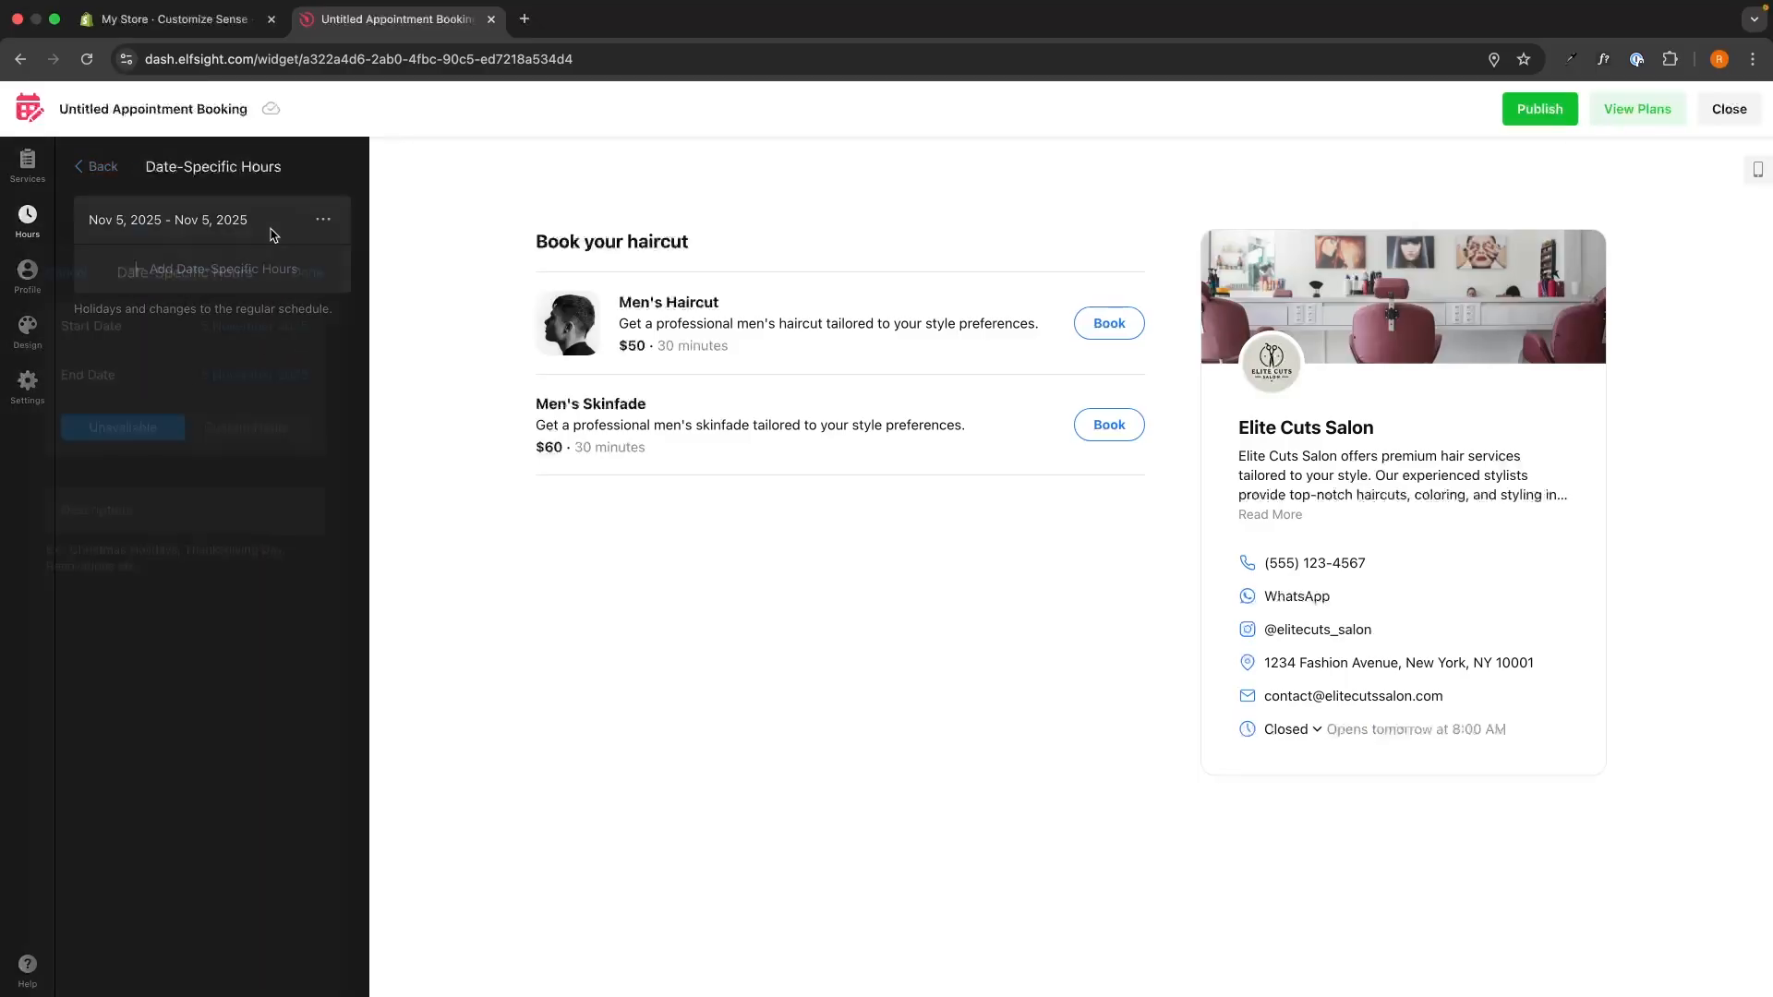
pyautogui.click(262, 241)
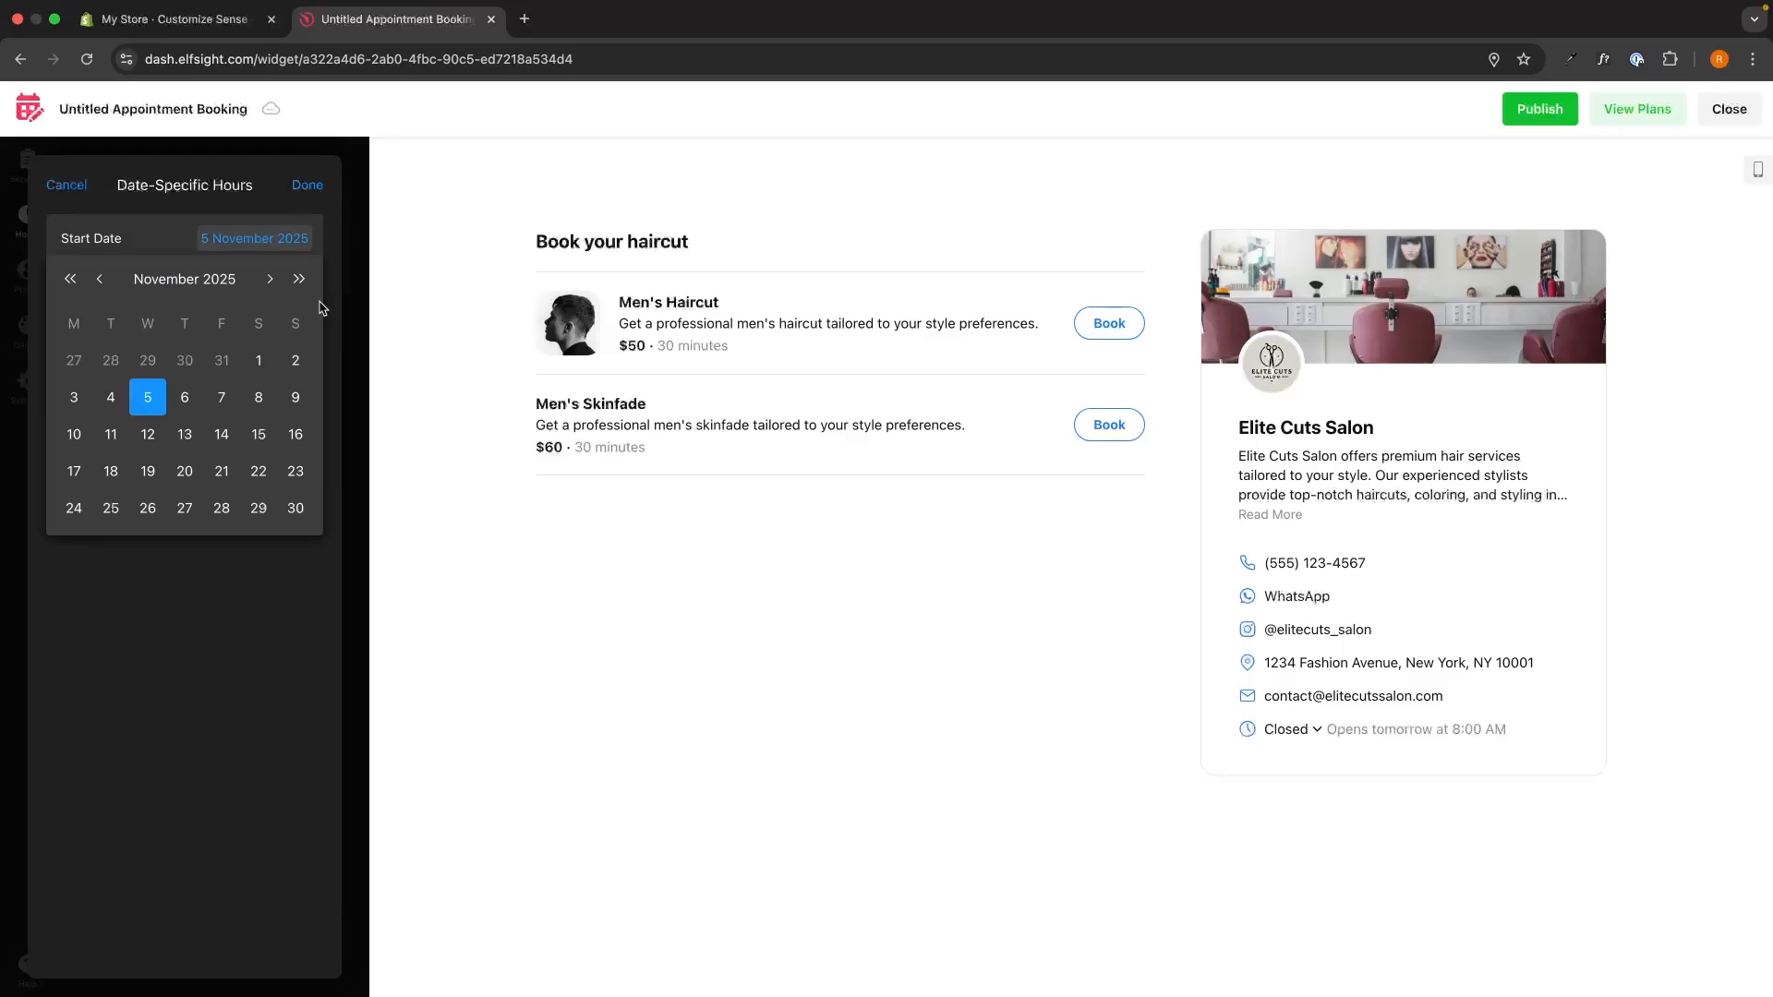
pyautogui.click(270, 279)
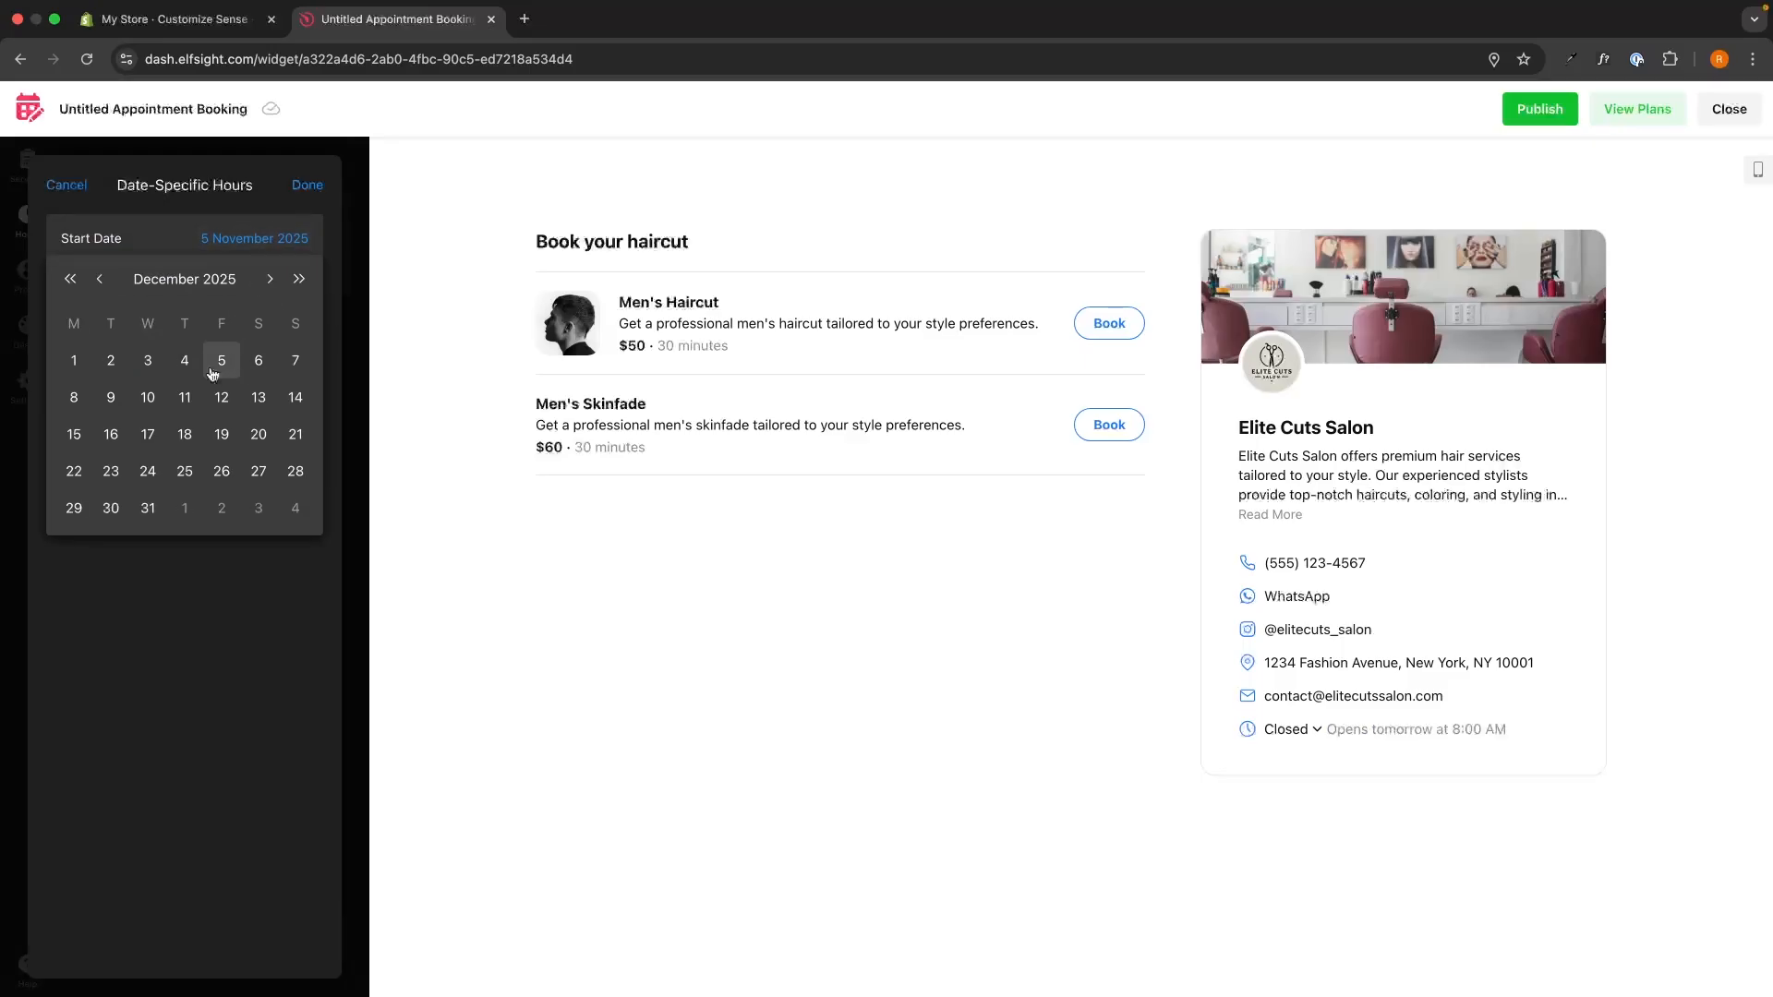
pyautogui.click(147, 471)
pyautogui.click(262, 287)
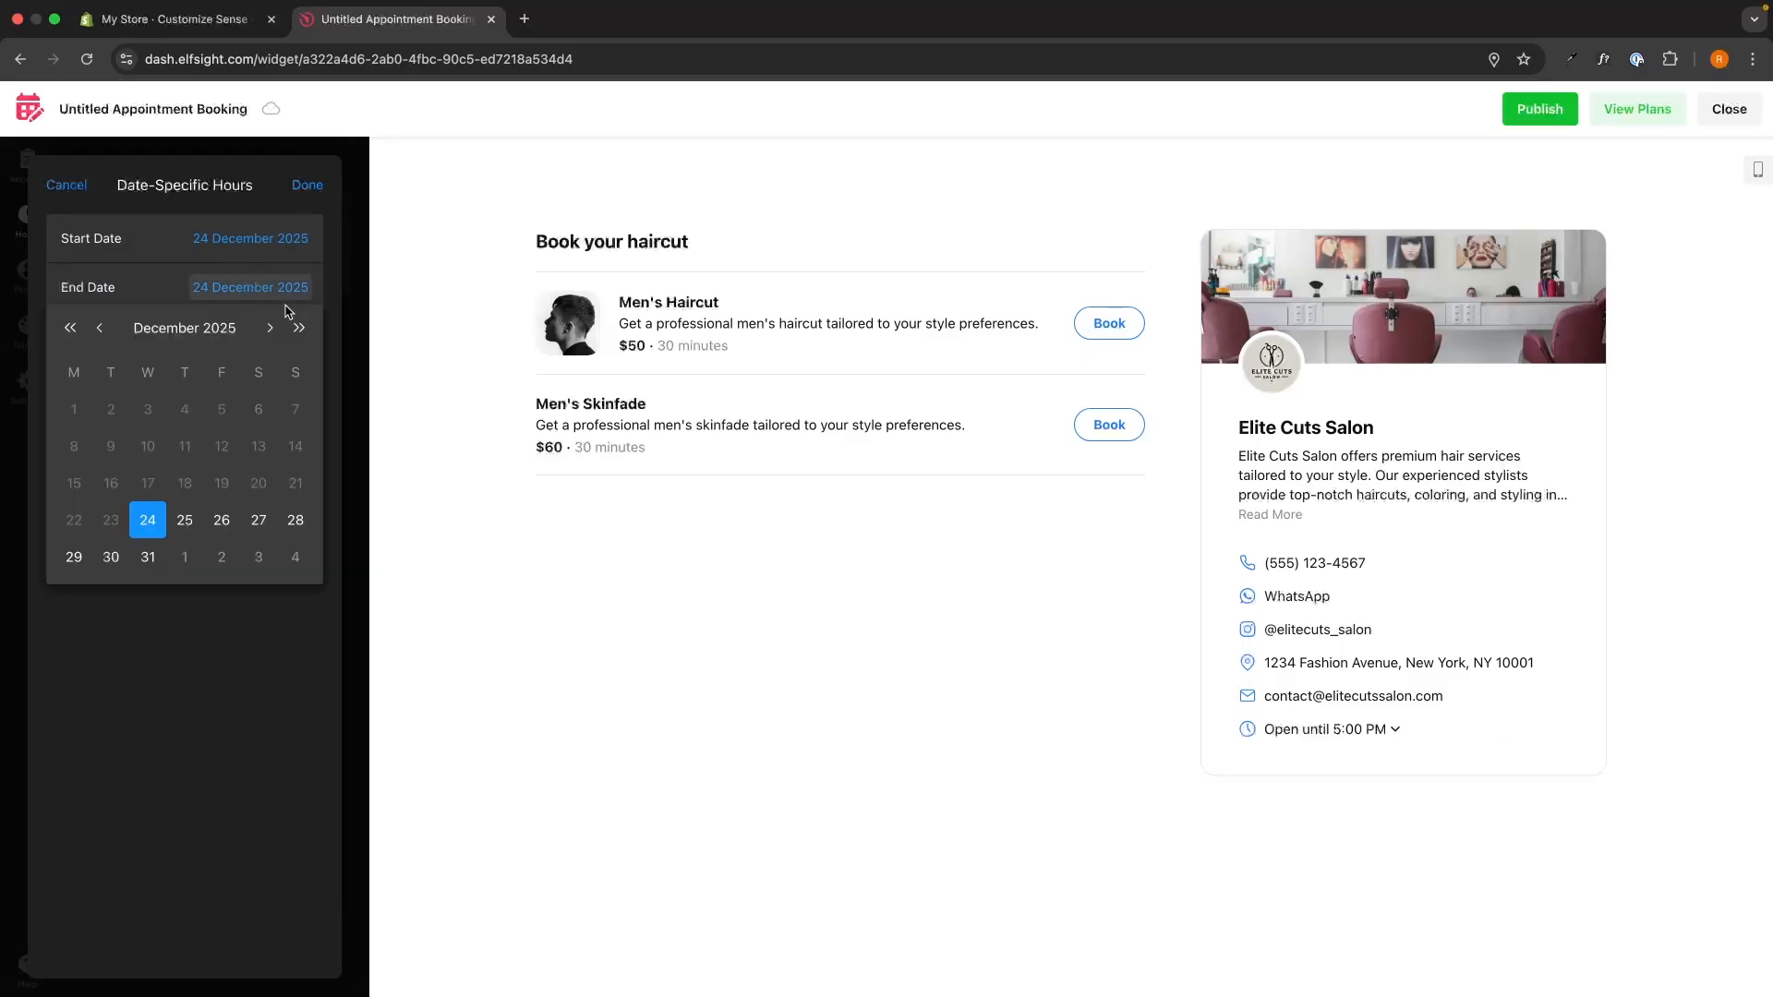
pyautogui.click(269, 328)
pyautogui.click(222, 411)
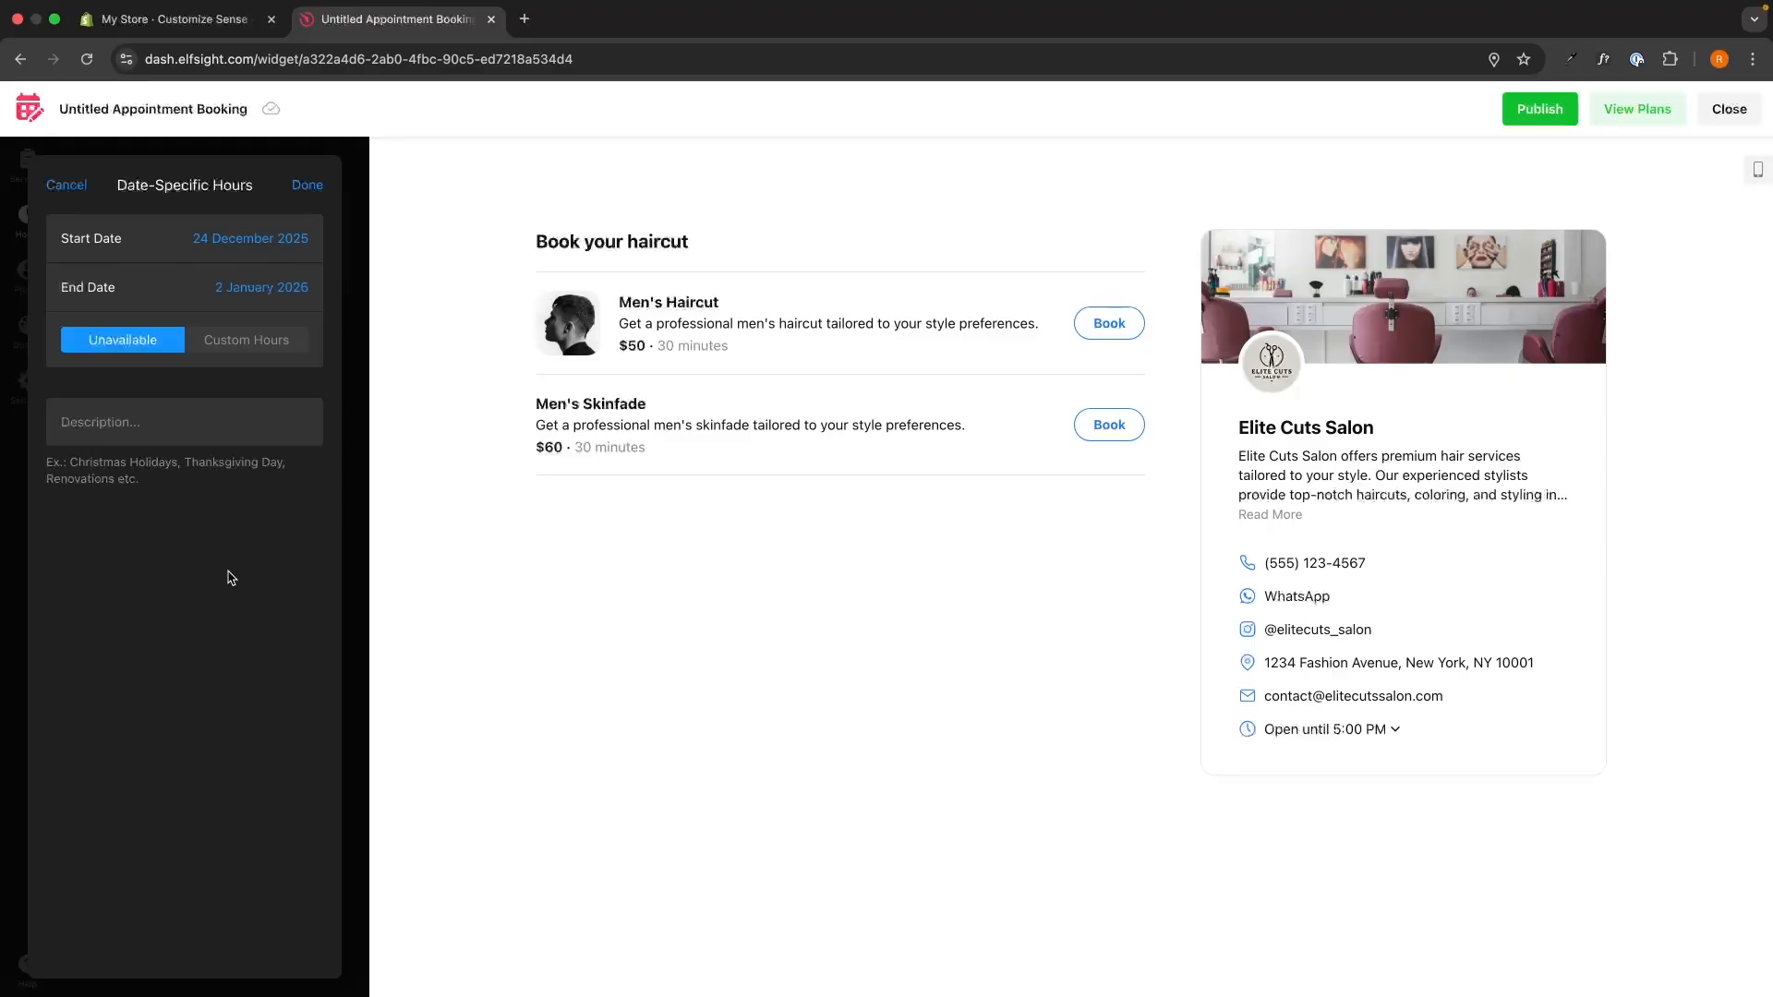
# Describe the date-specific period as "Christmas Holidays", keep it set to Unavailable, and save the entry
pyautogui.click(161, 408)
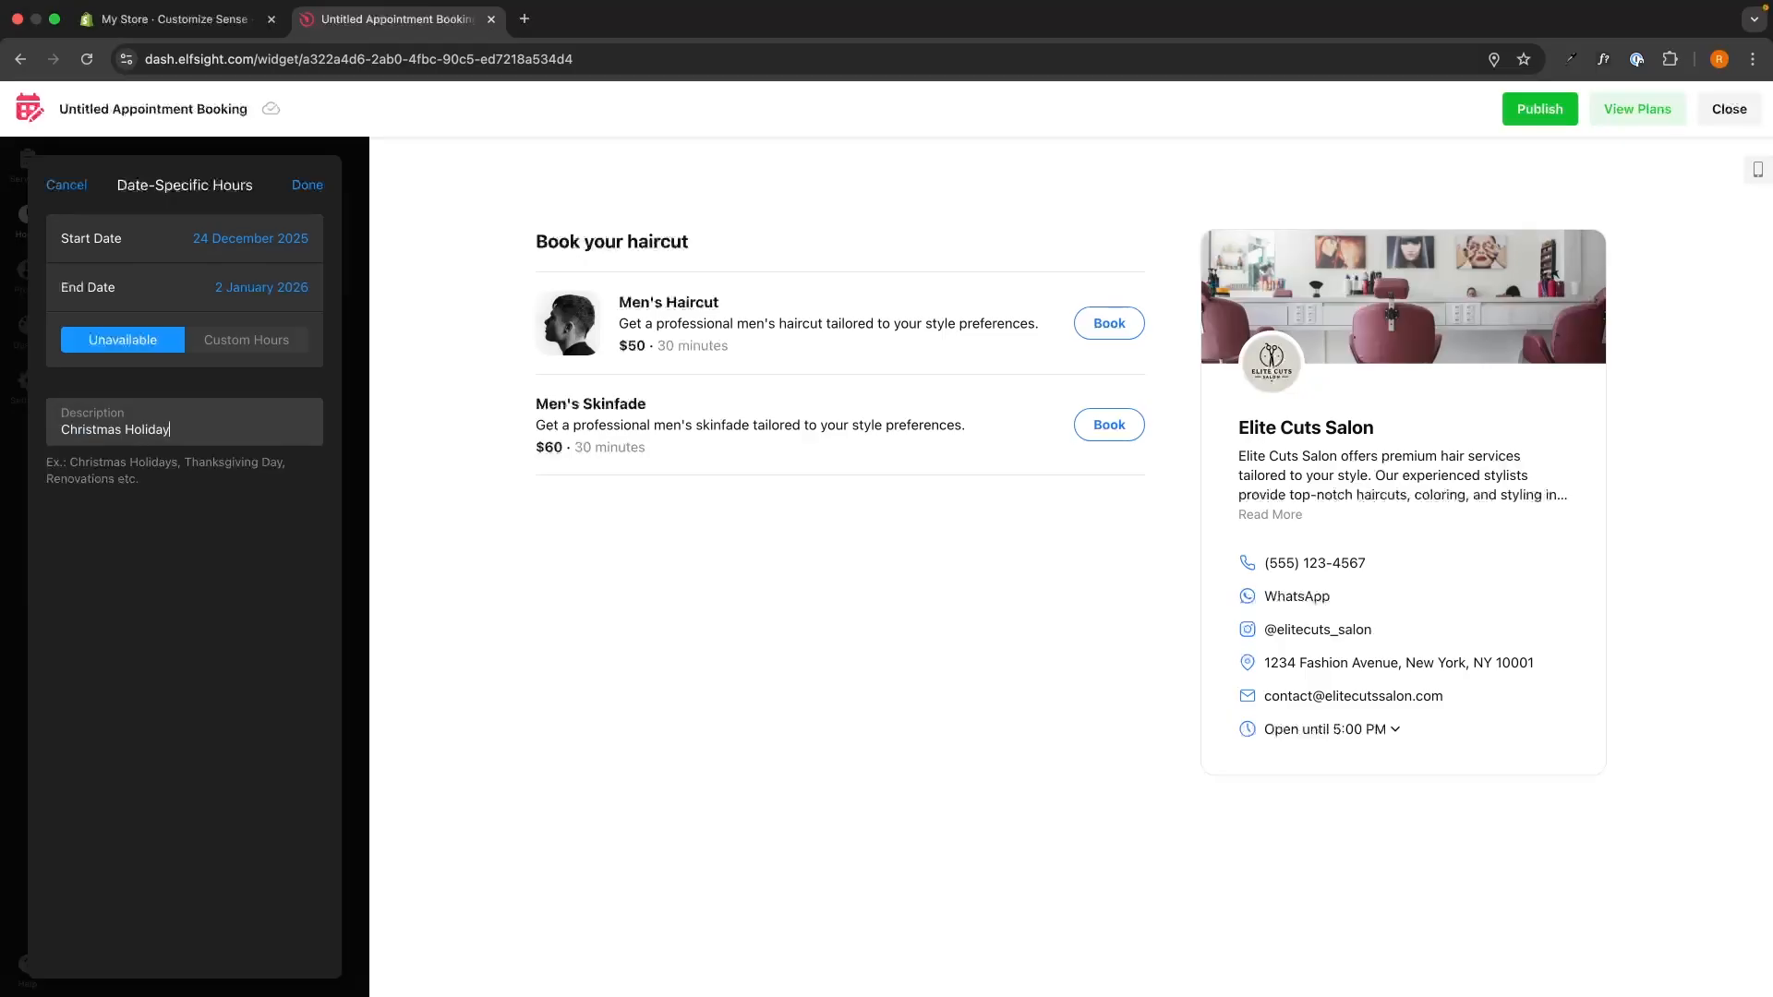
pyautogui.click(125, 341)
pyautogui.click(204, 342)
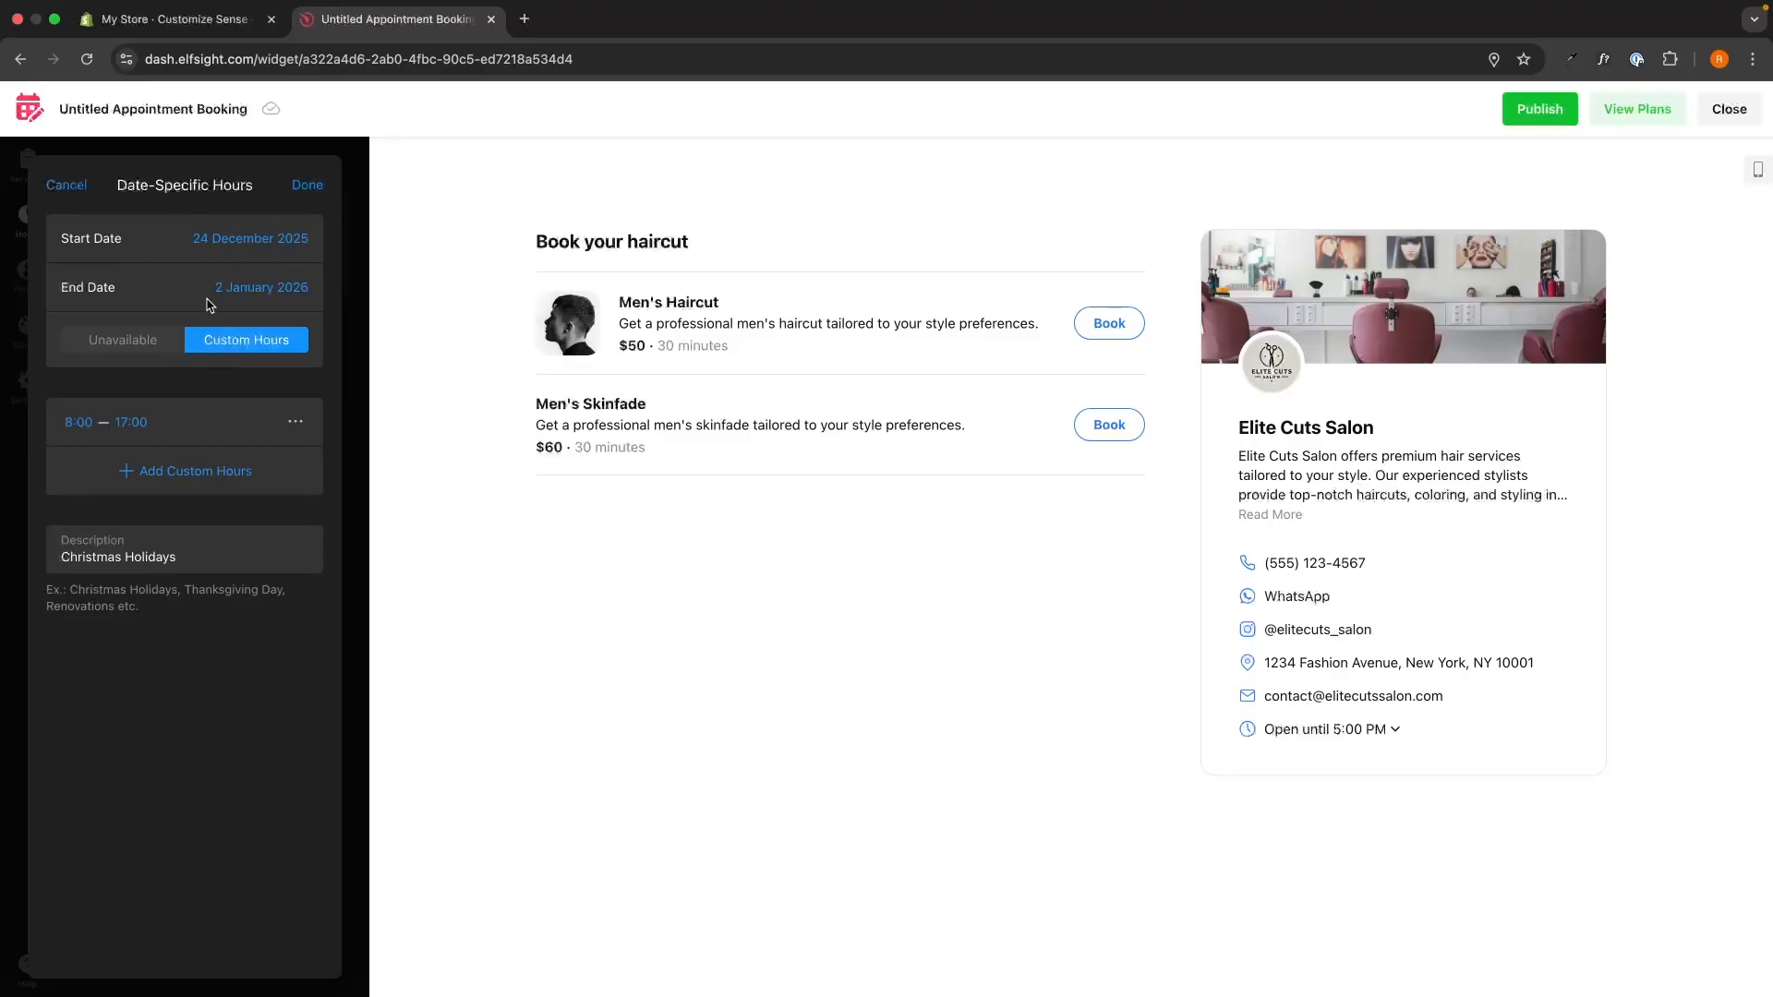
pyautogui.click(171, 354)
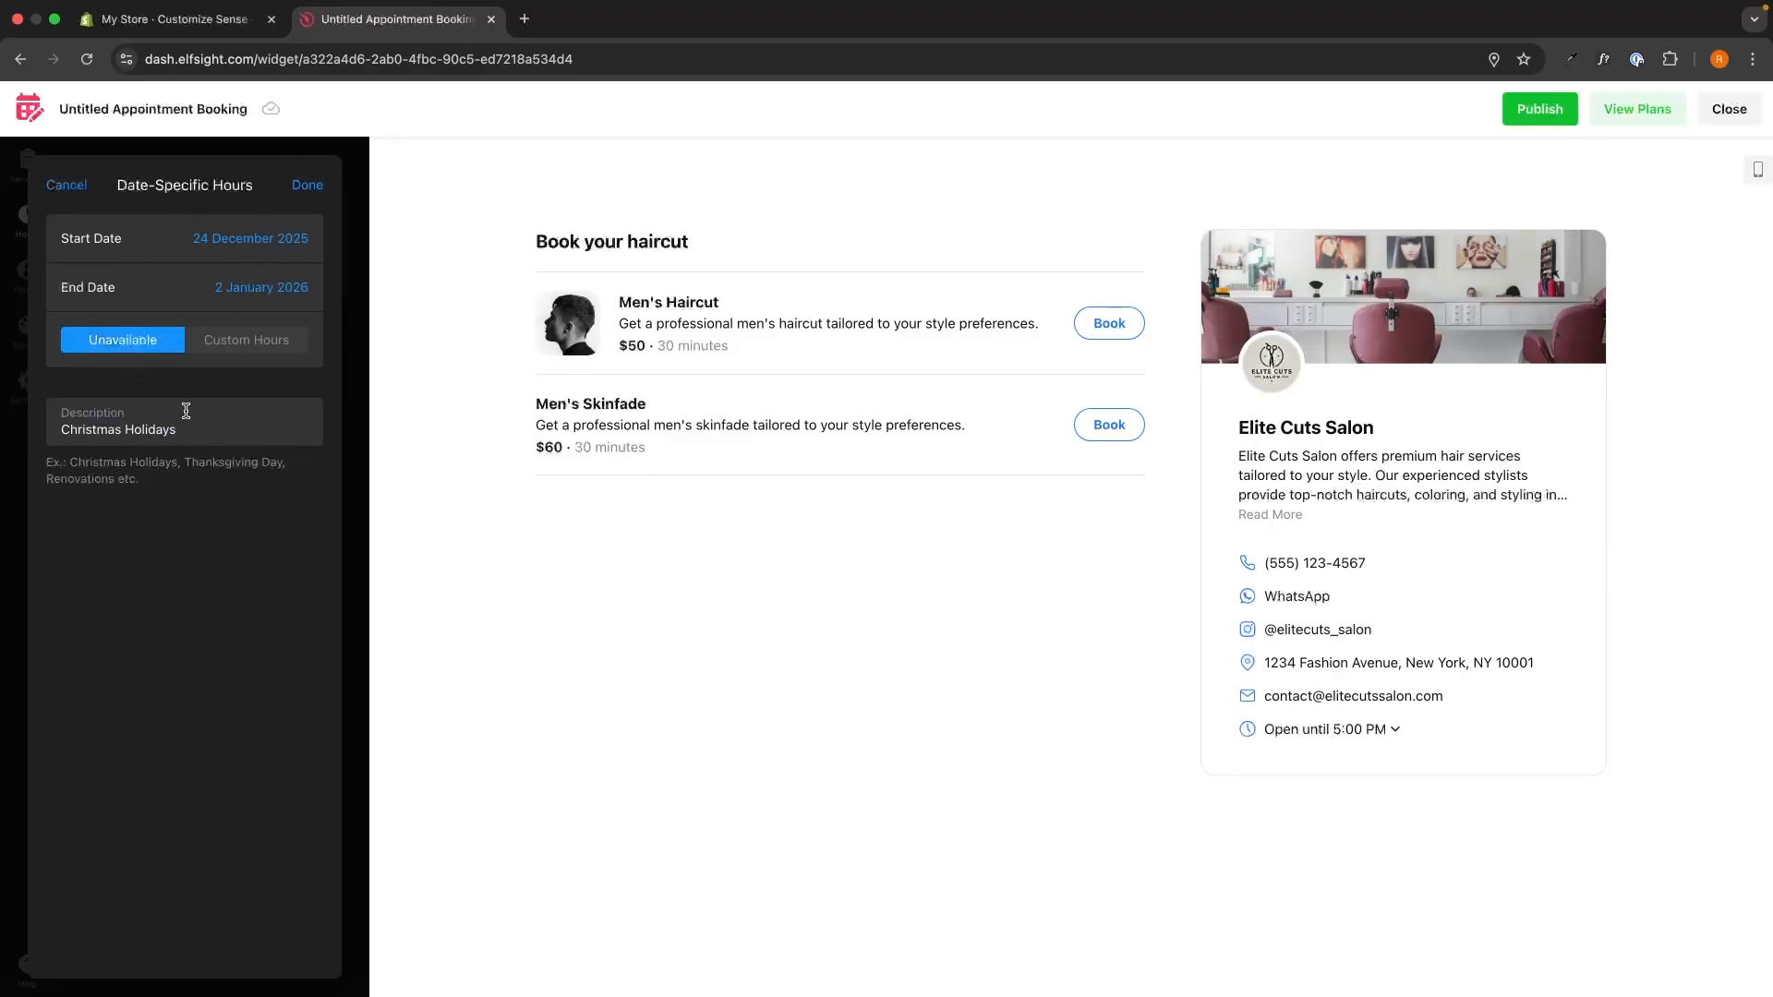
pyautogui.click(308, 185)
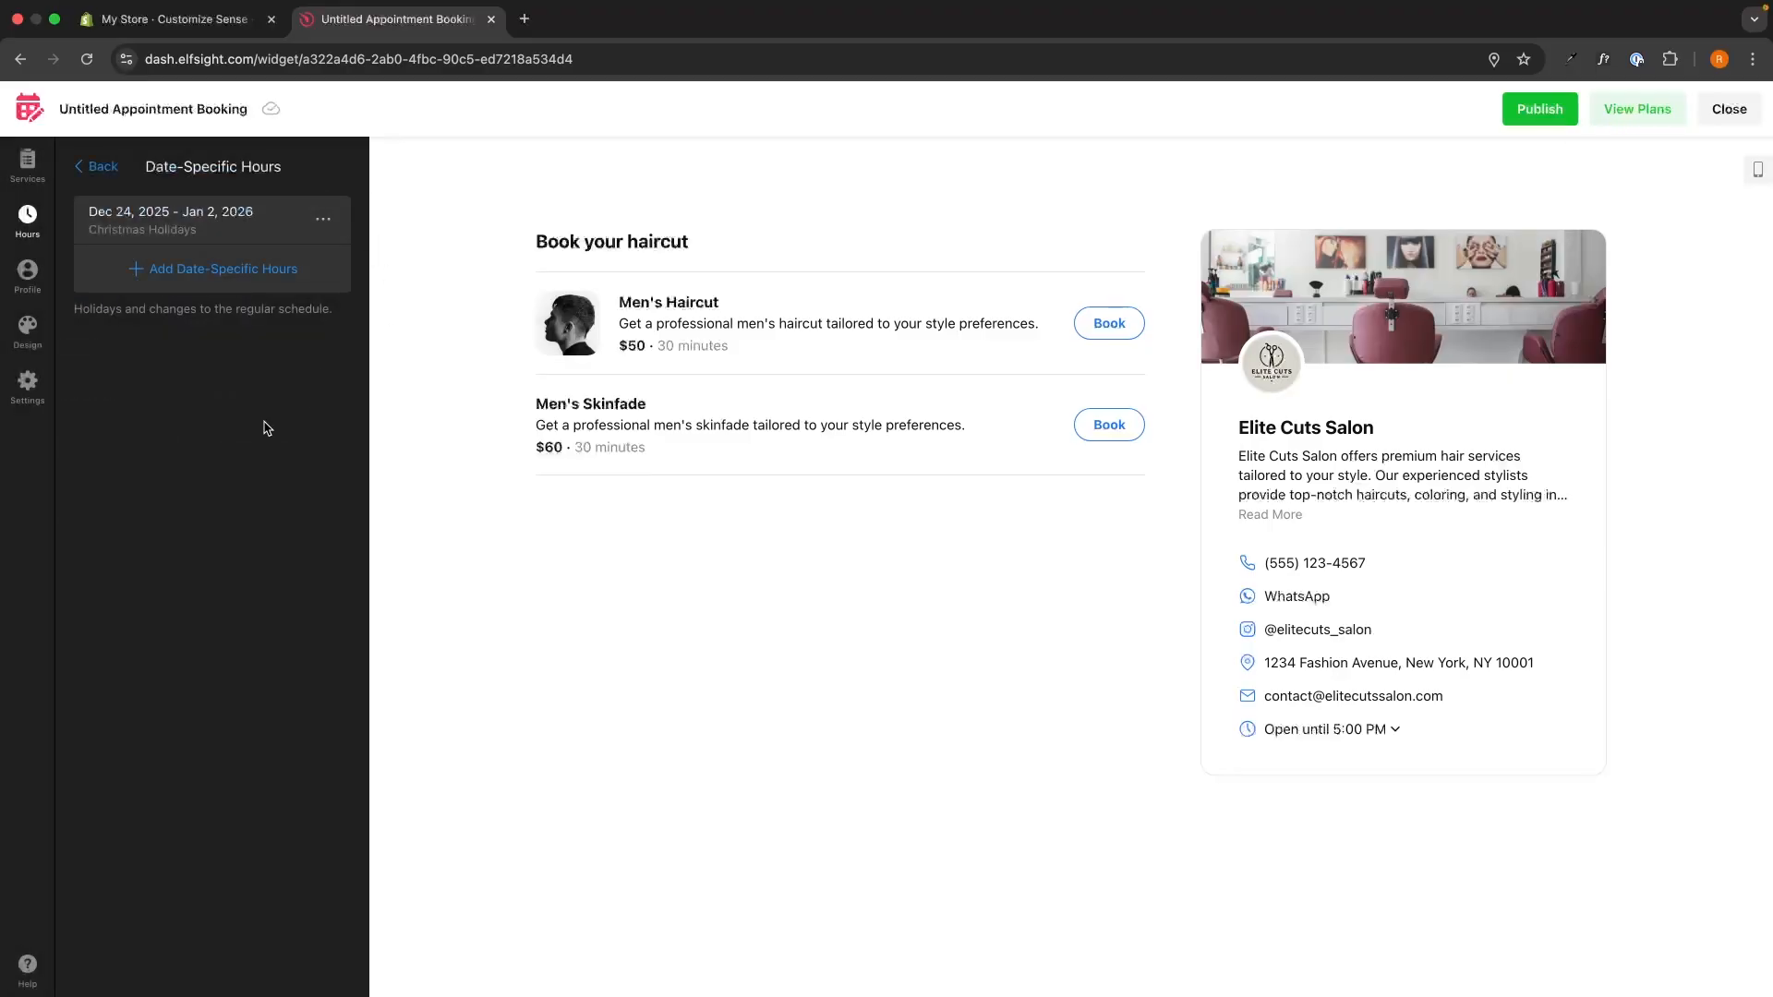
pyautogui.click(98, 166)
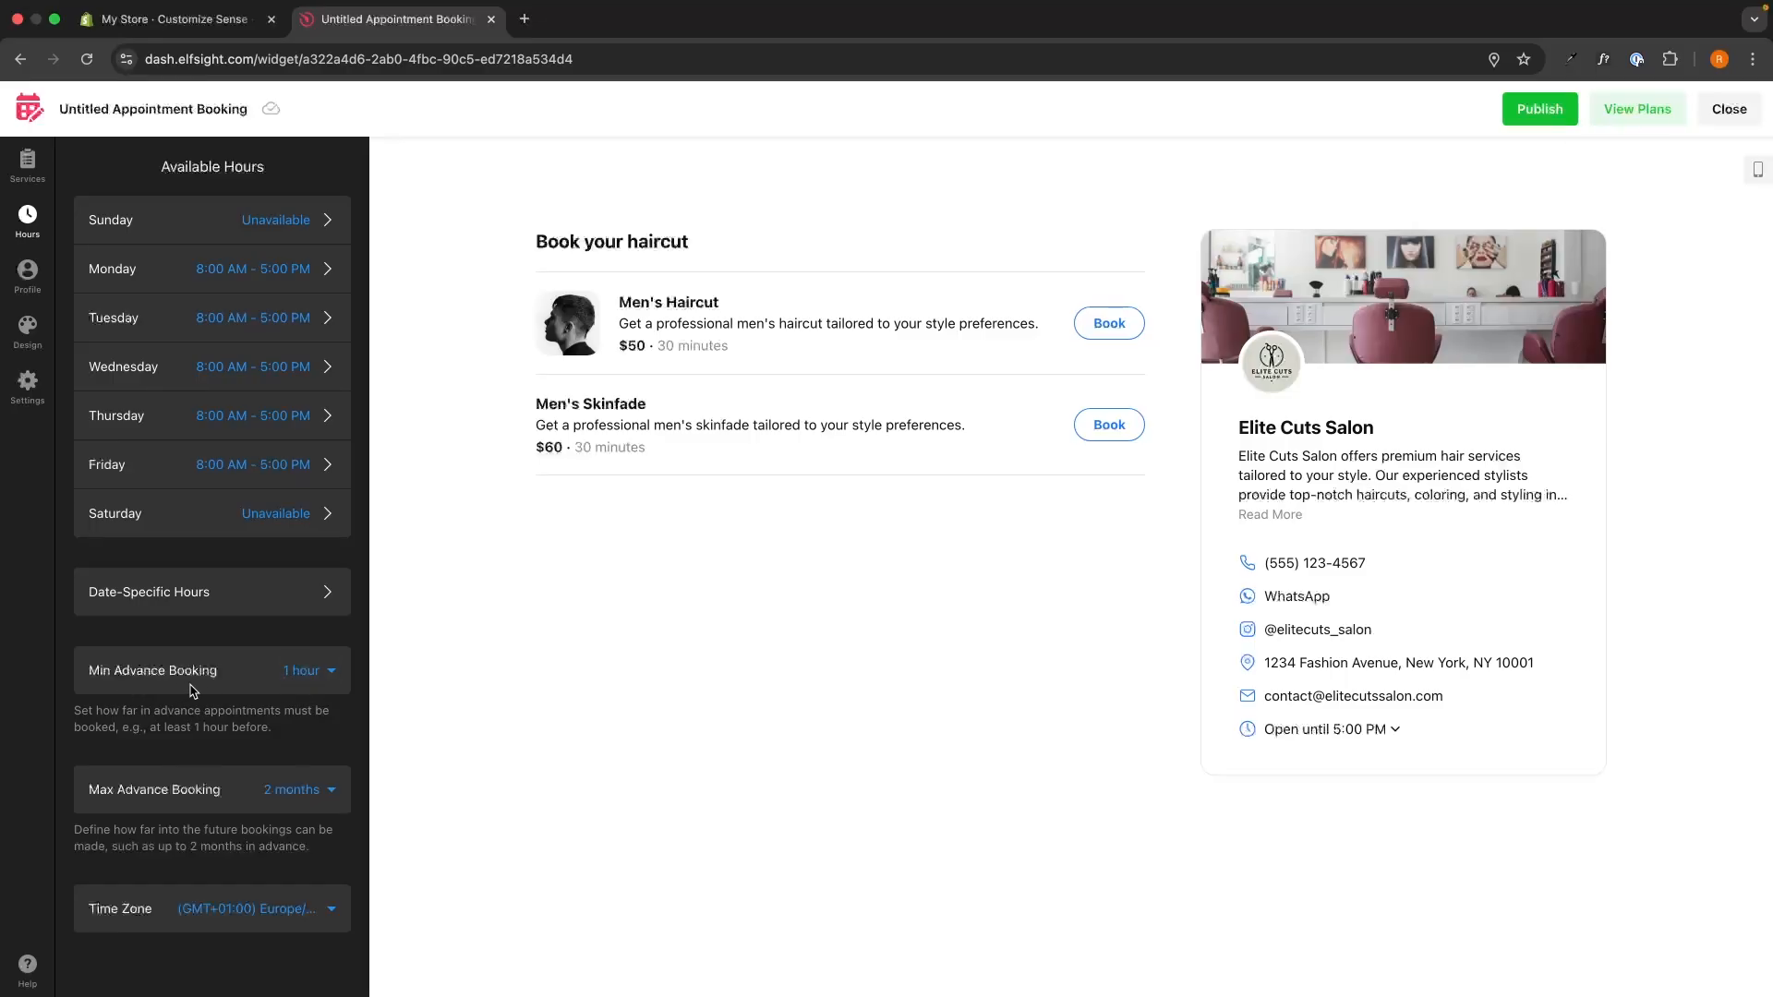
# Review the available choices for the minimum and maximum advance booking times without changing them
pyautogui.click(321, 681)
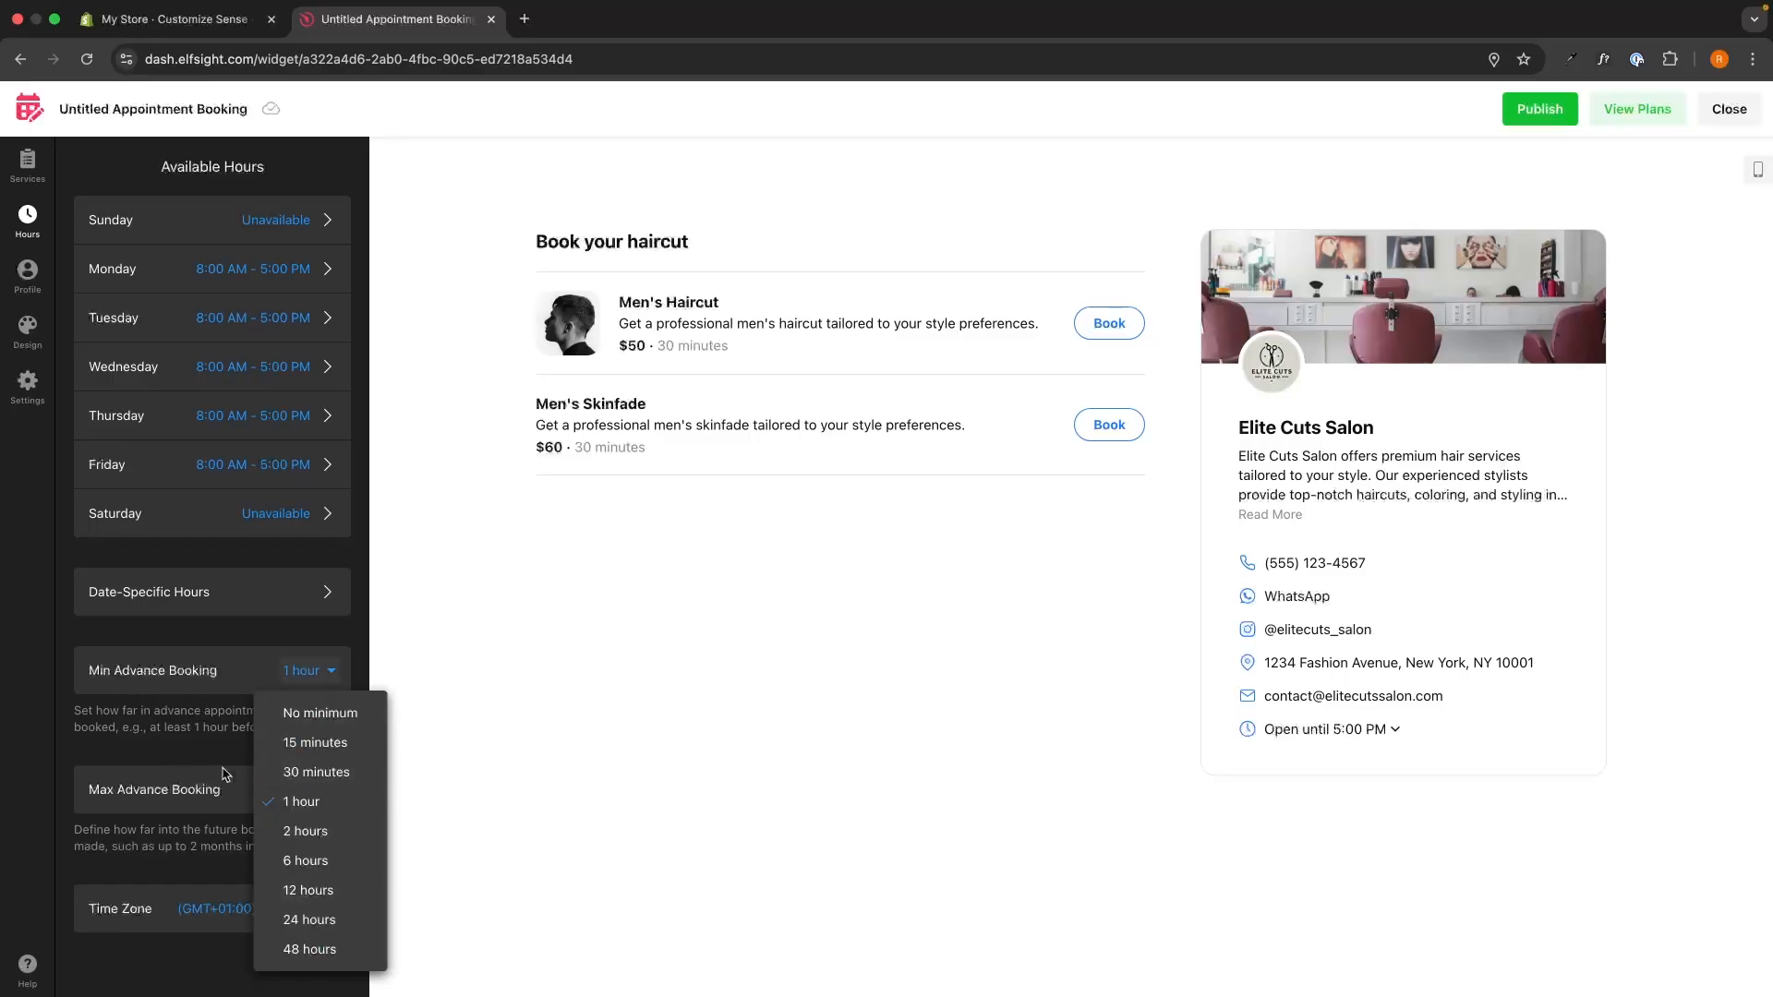
pyautogui.click(196, 756)
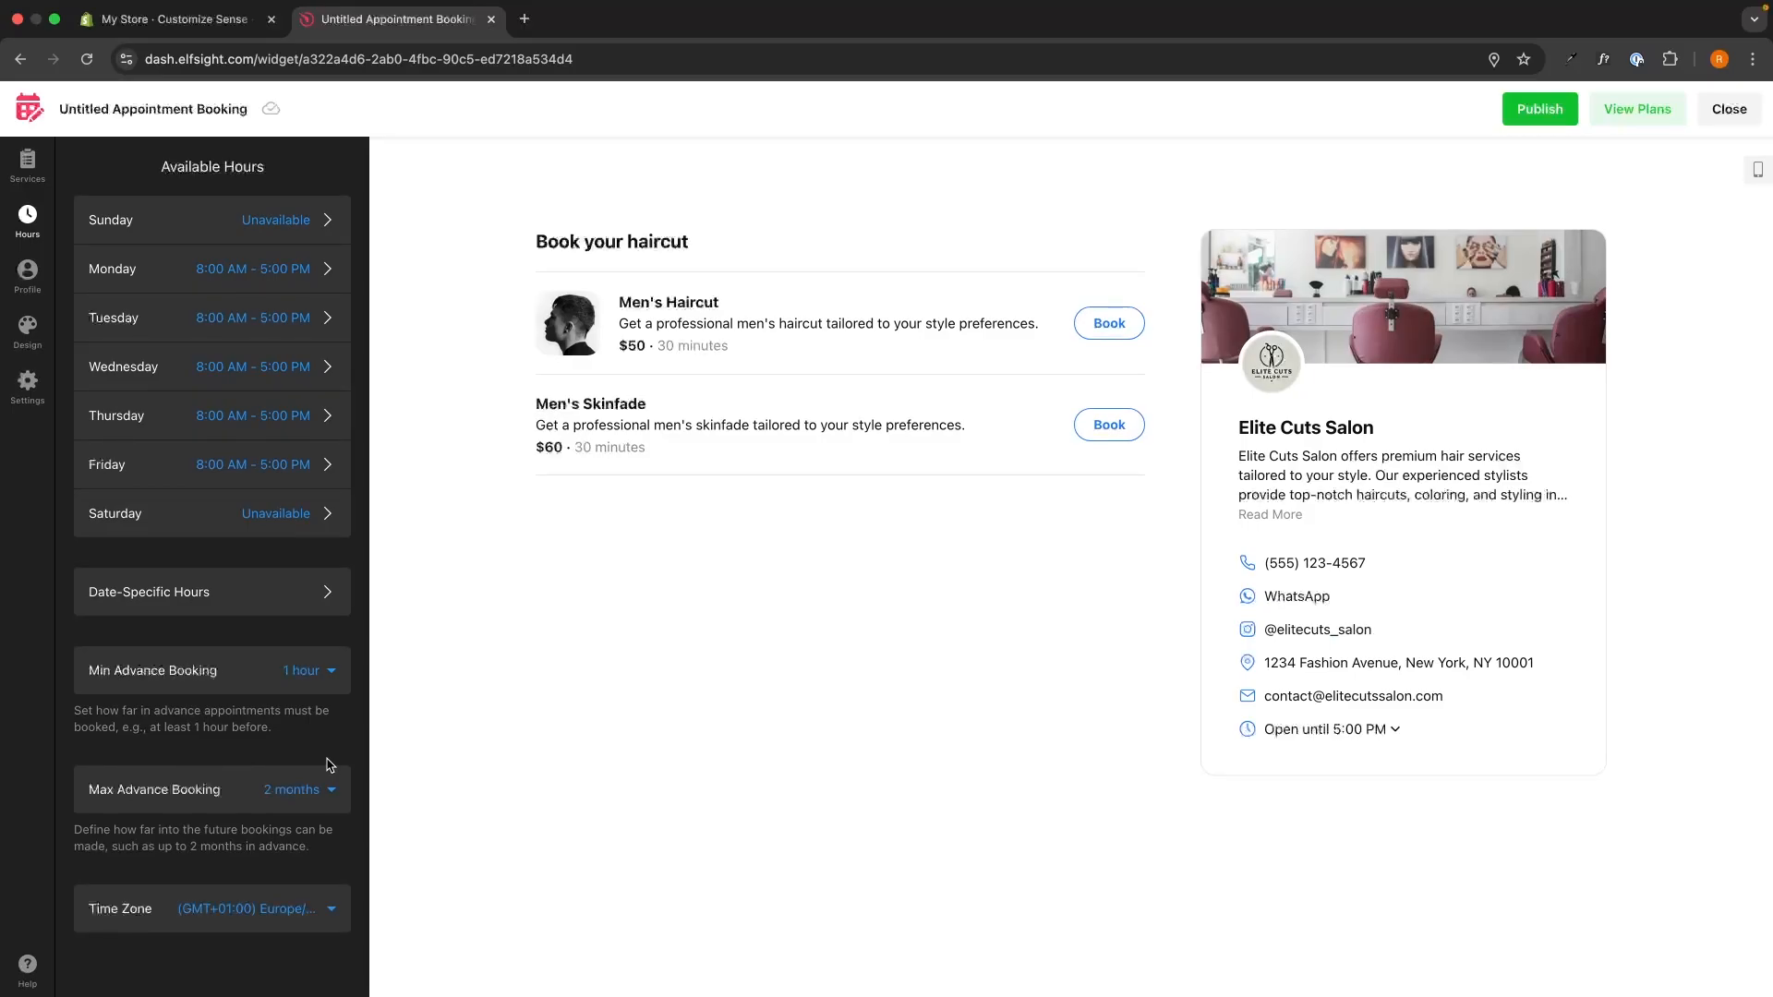
pyautogui.click(289, 797)
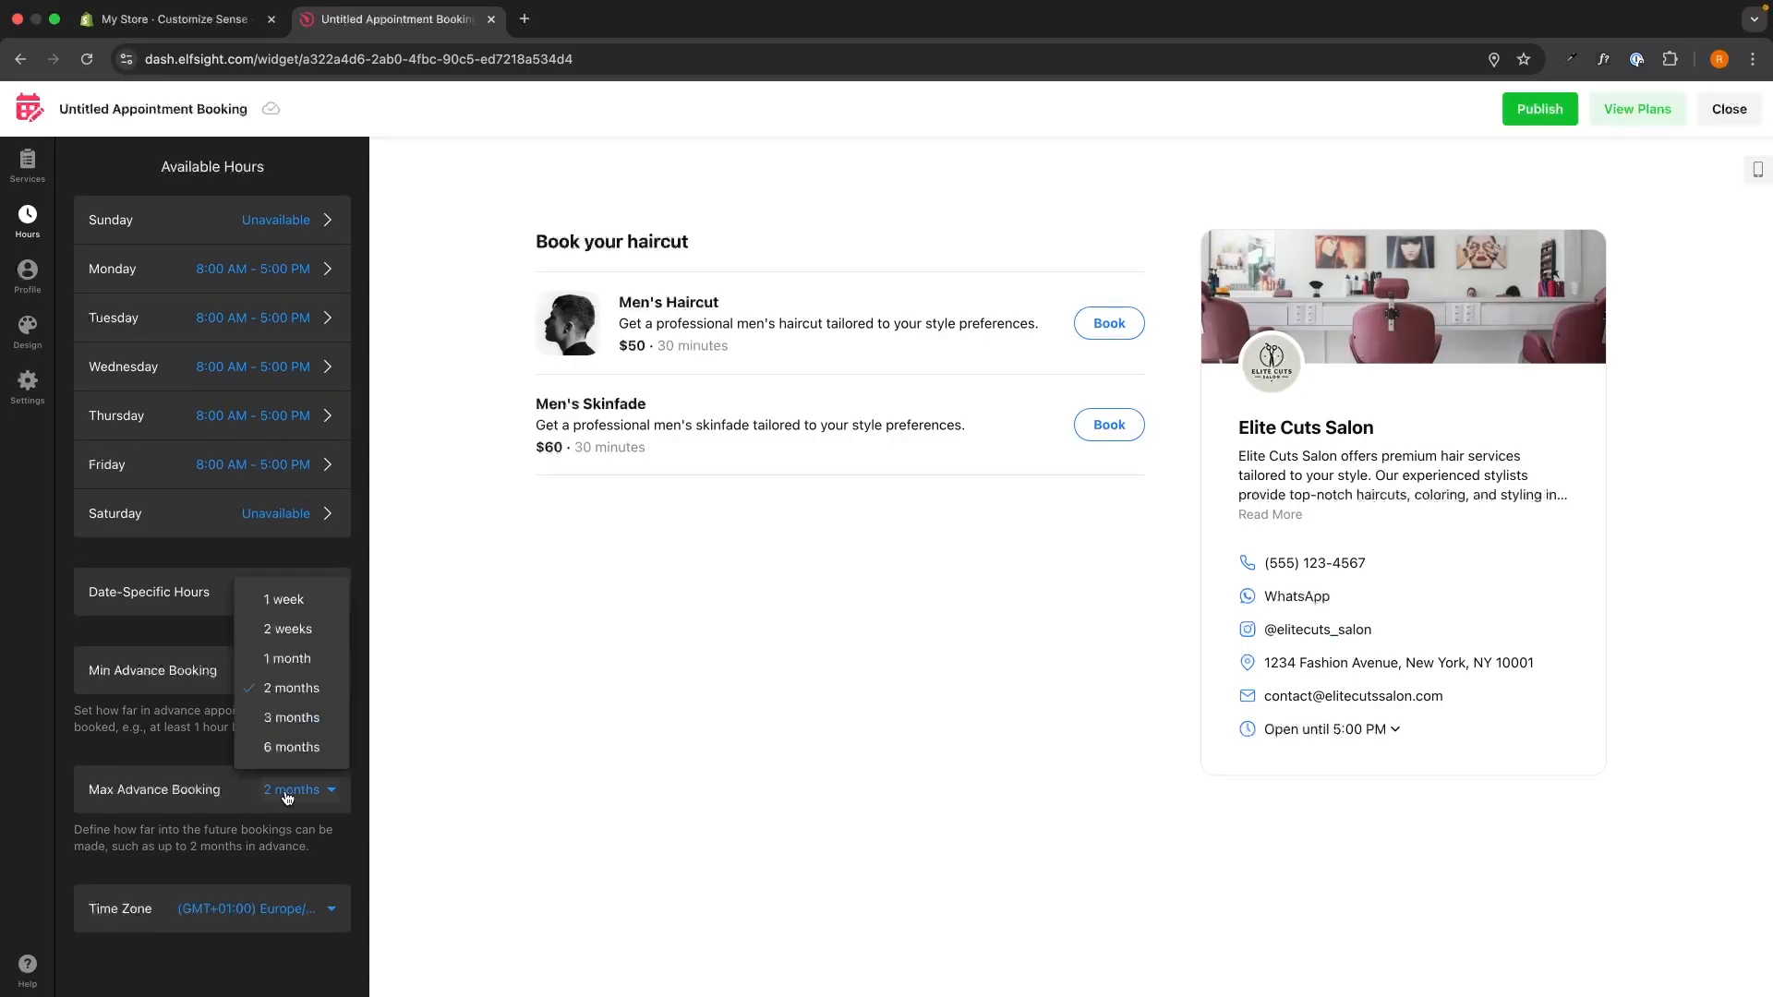
pyautogui.click(226, 810)
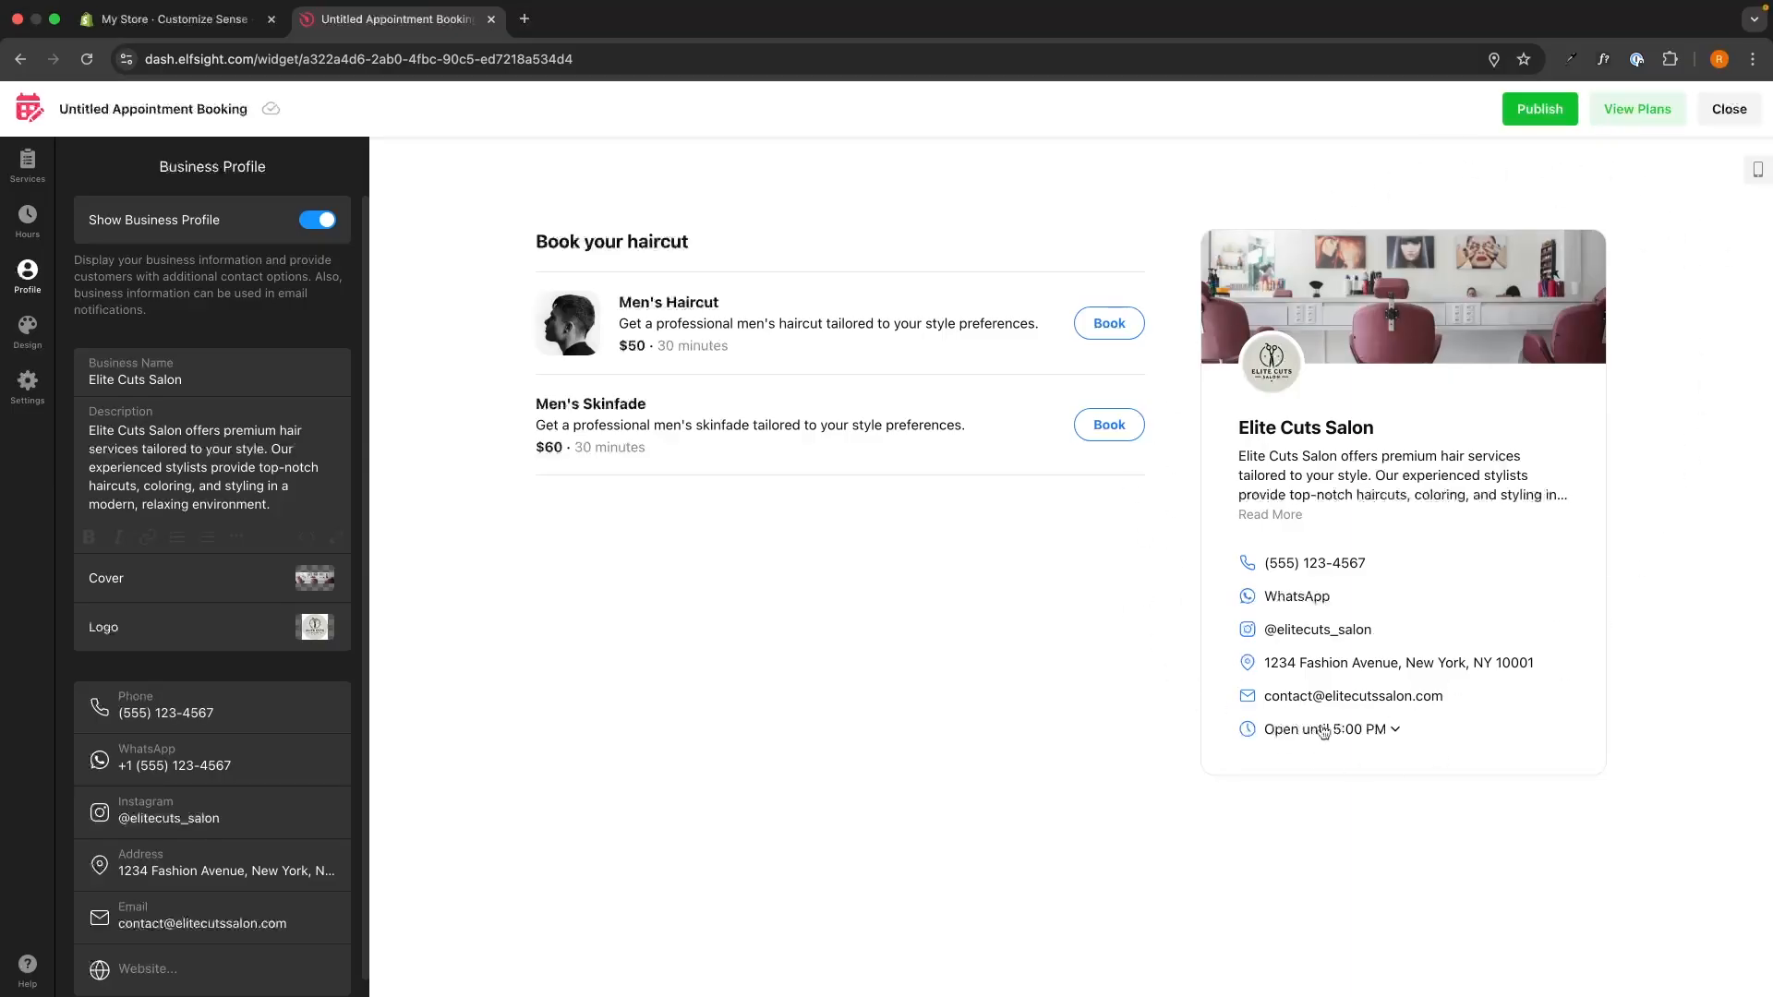
# Turn off the display of the business profile in the booking widget
pyautogui.click(323, 222)
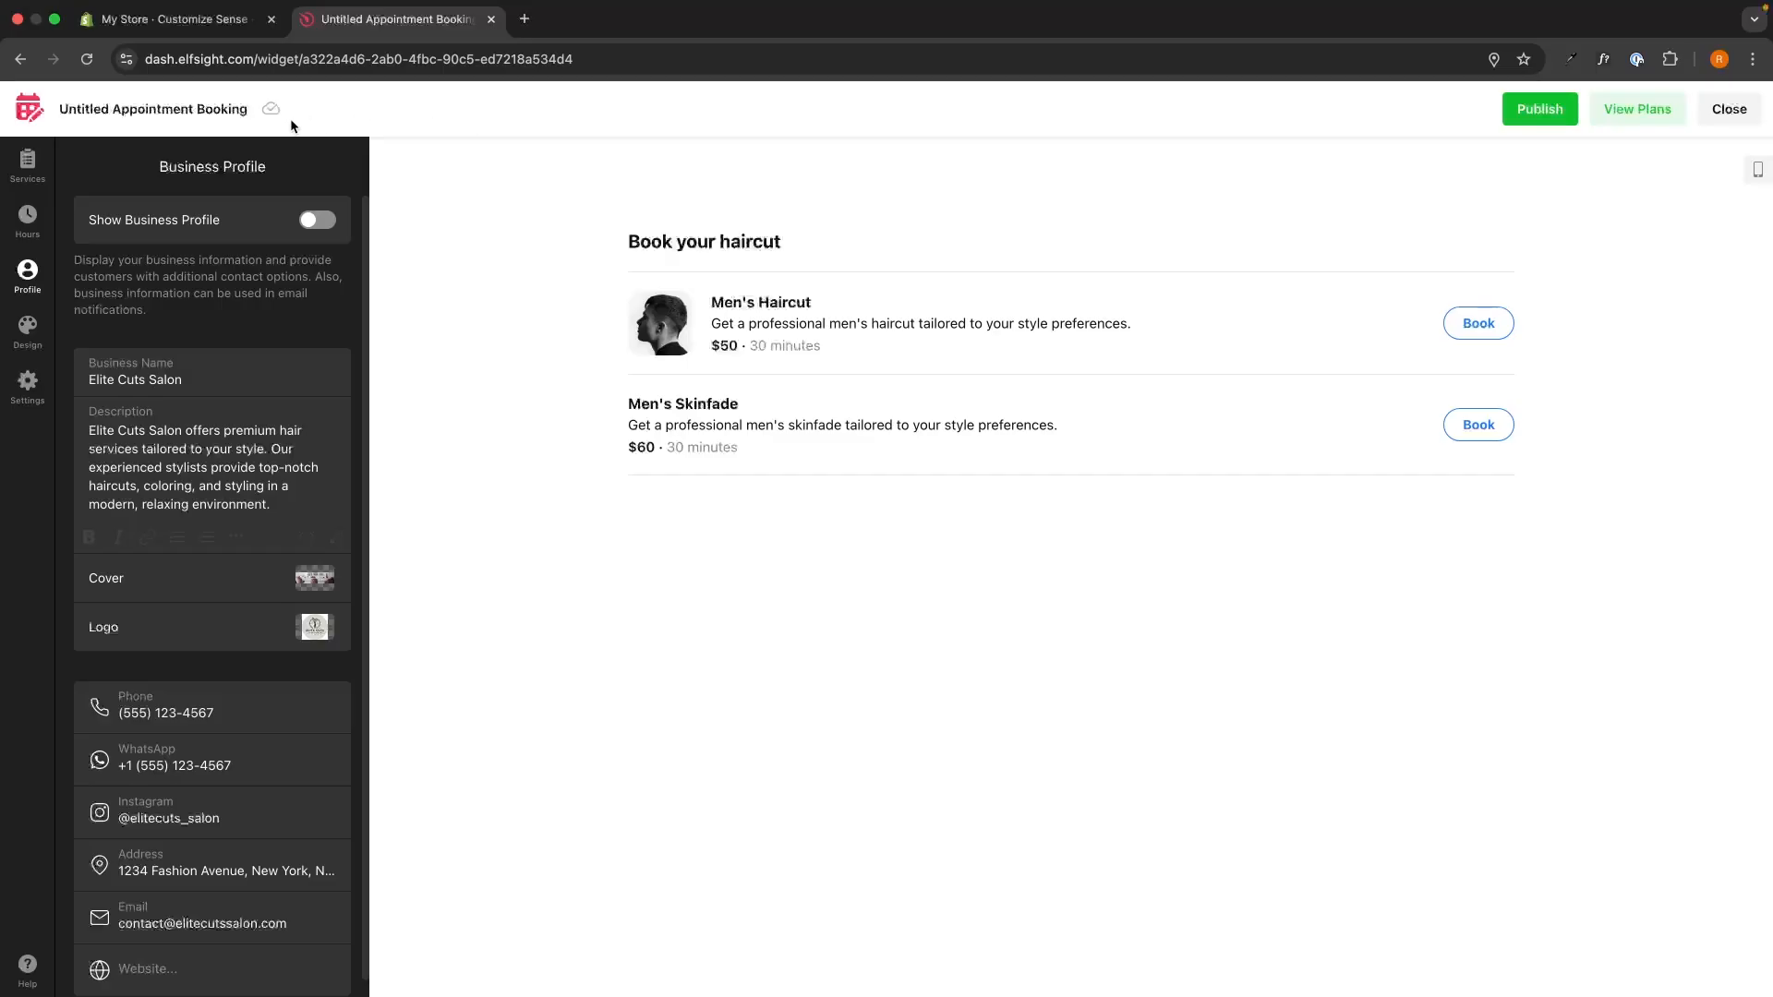
# Turn the display of the business profile back on and look over its description, images and contact fields
pyautogui.click(312, 226)
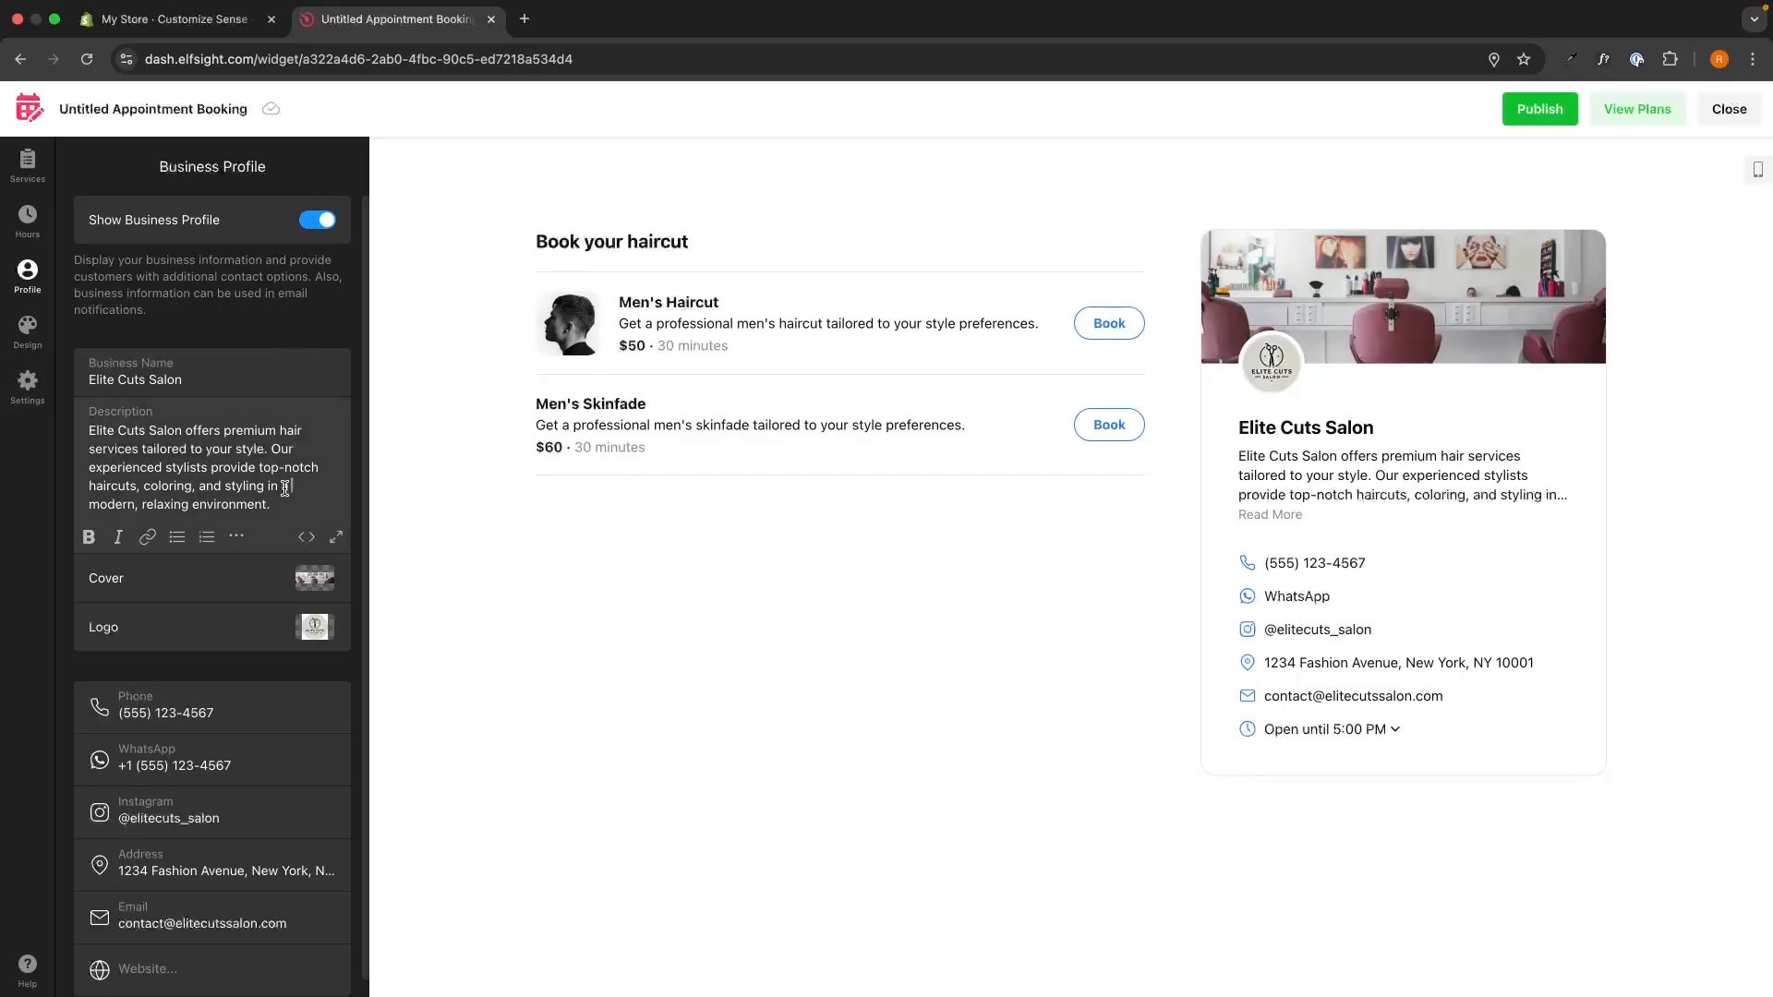
pyautogui.moveTo(288, 488); pyautogui.dragTo(97, 377)
pyautogui.click(239, 667)
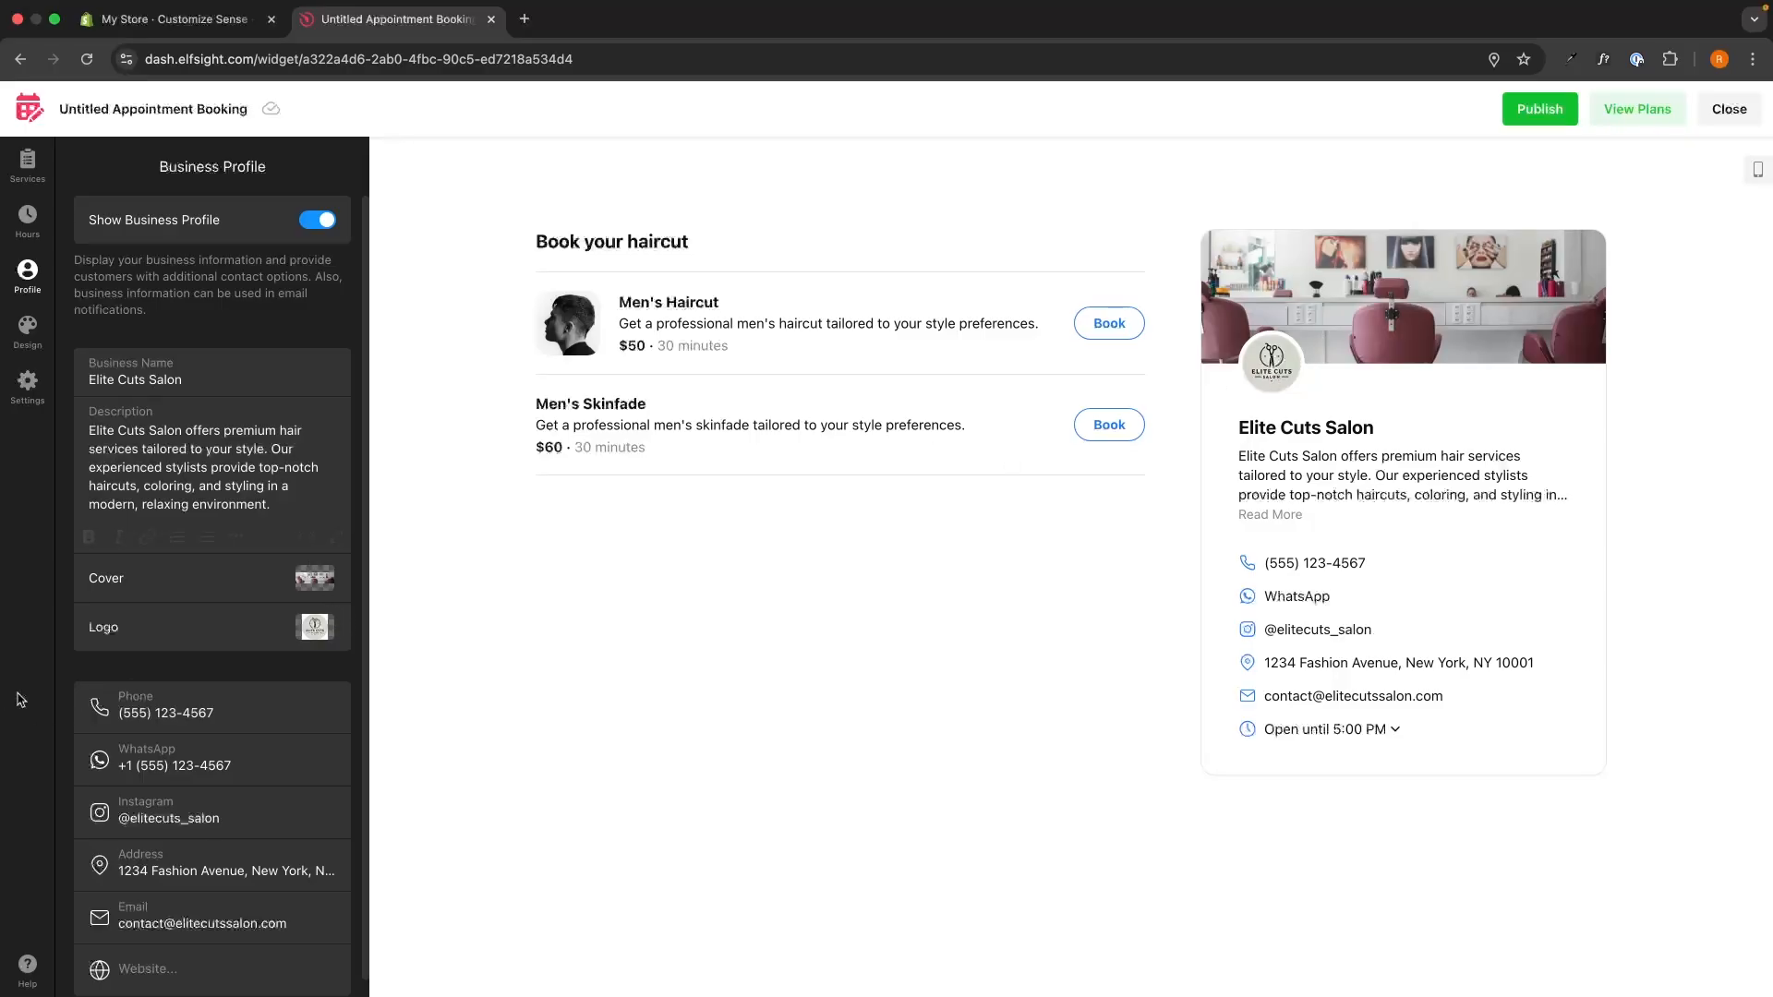
pyautogui.scroll(-1, 120, 688)
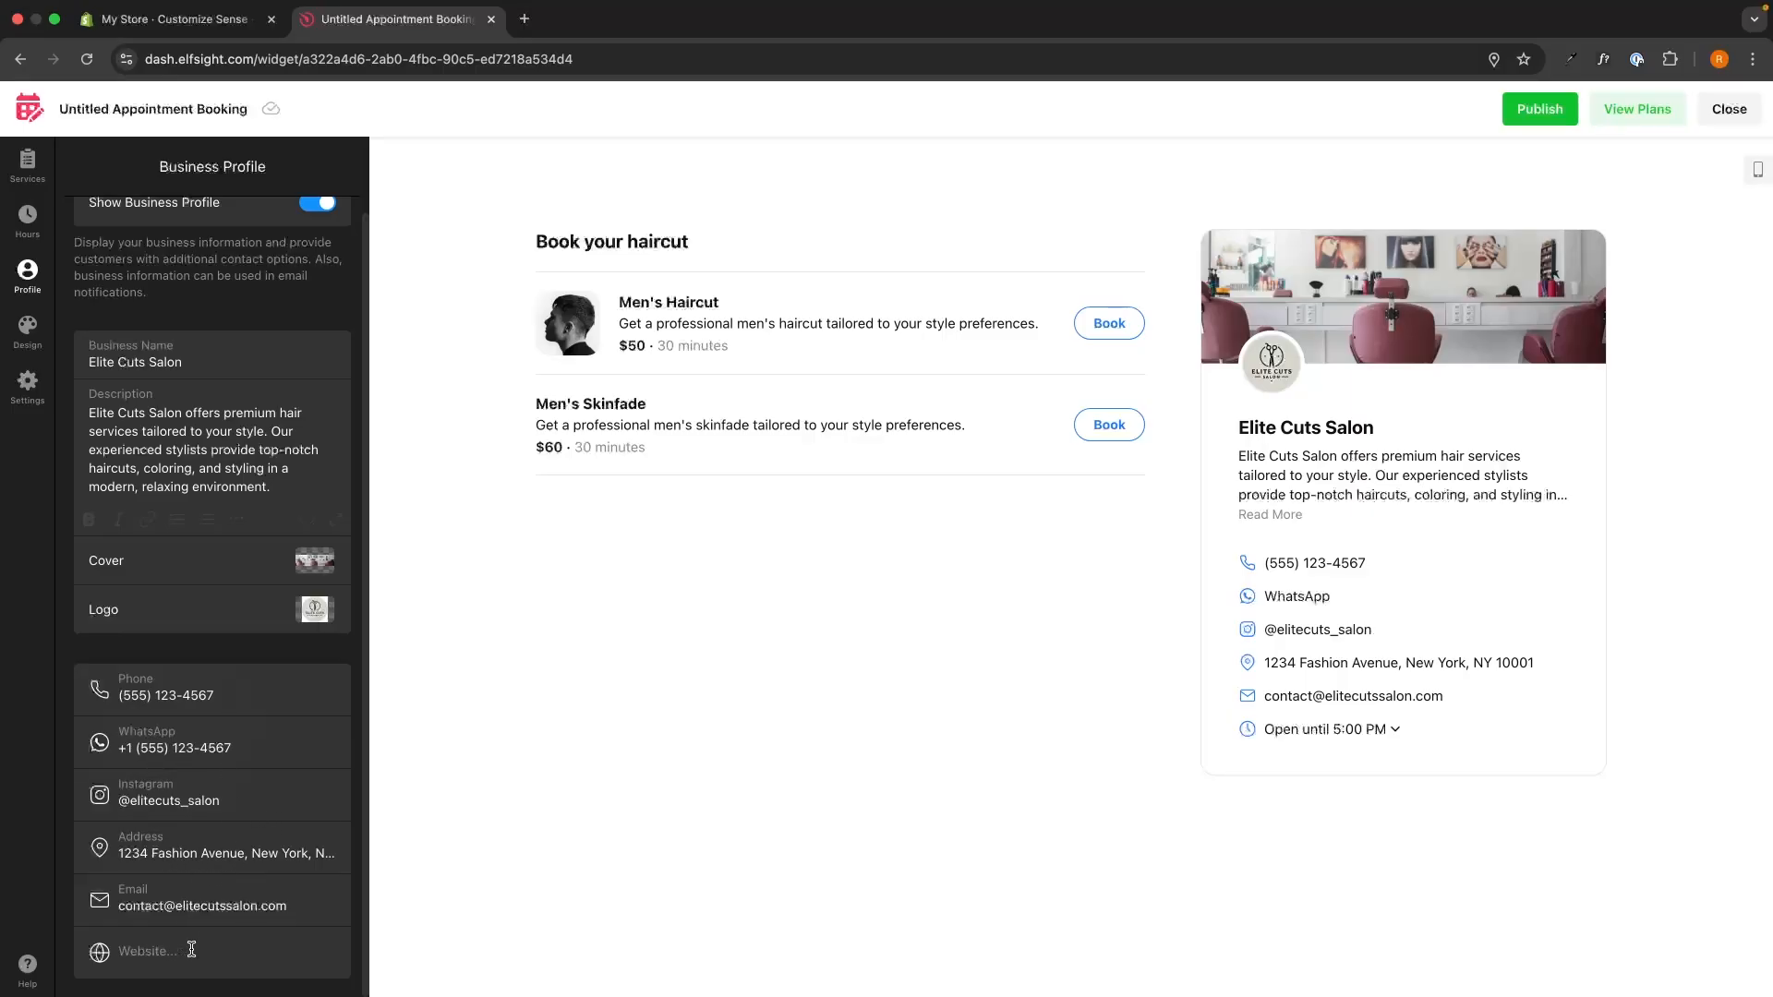
# Try the Inline Button embed type in the design settings and preview its booking popup
pyautogui.click(35, 325)
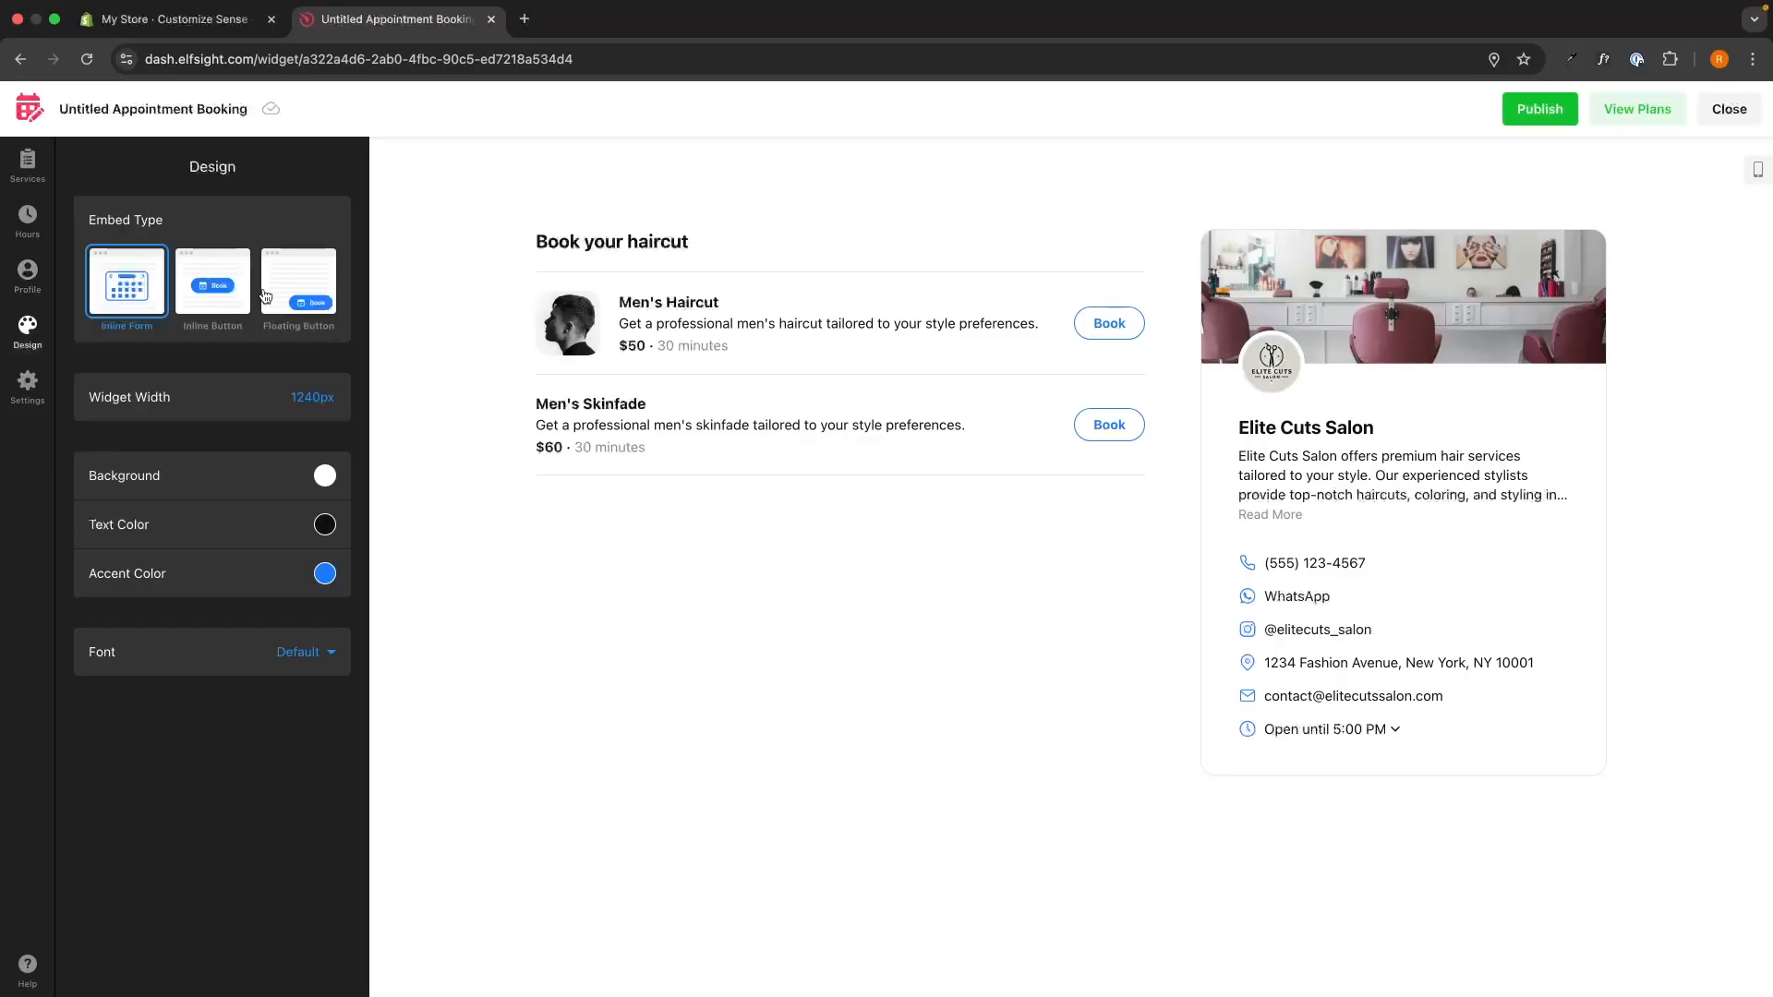
pyautogui.moveTo(105, 217); pyautogui.dragTo(188, 226)
pyautogui.click(208, 294)
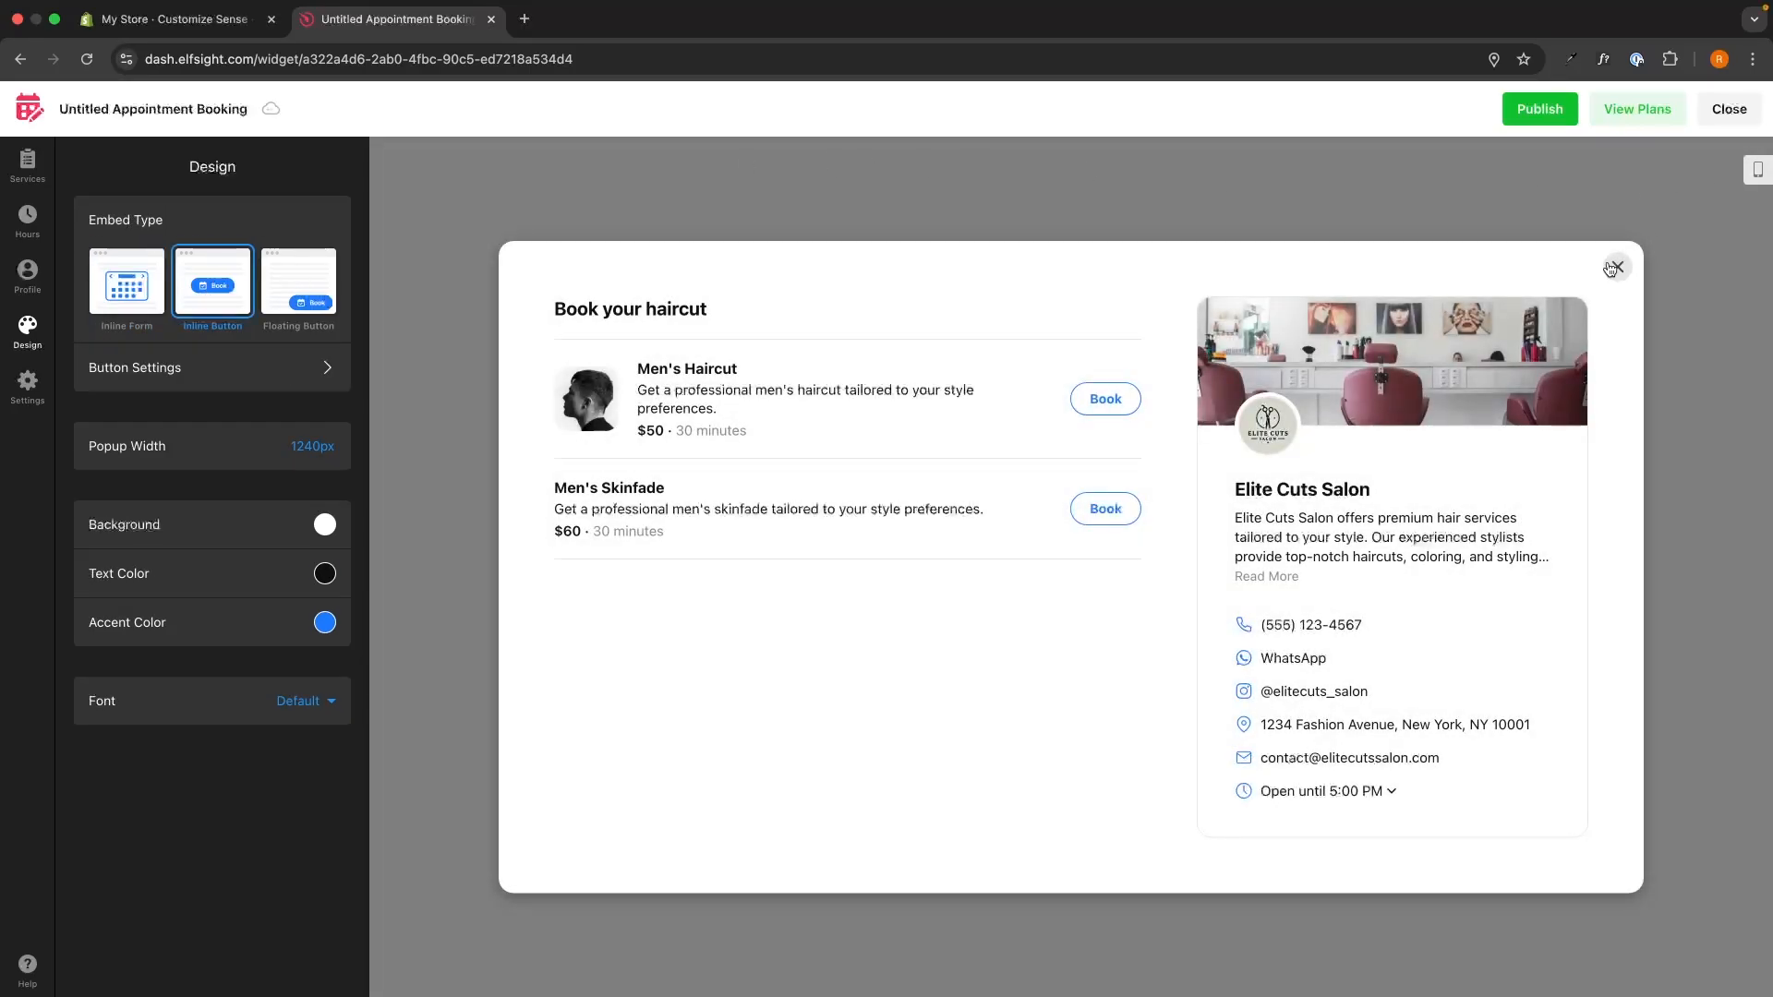
pyautogui.click(1617, 267)
pyautogui.click(1086, 562)
pyautogui.click(1617, 267)
# Try the Floating Button embed type, close its popup preview, and return the widget to Inline Form
pyautogui.click(298, 282)
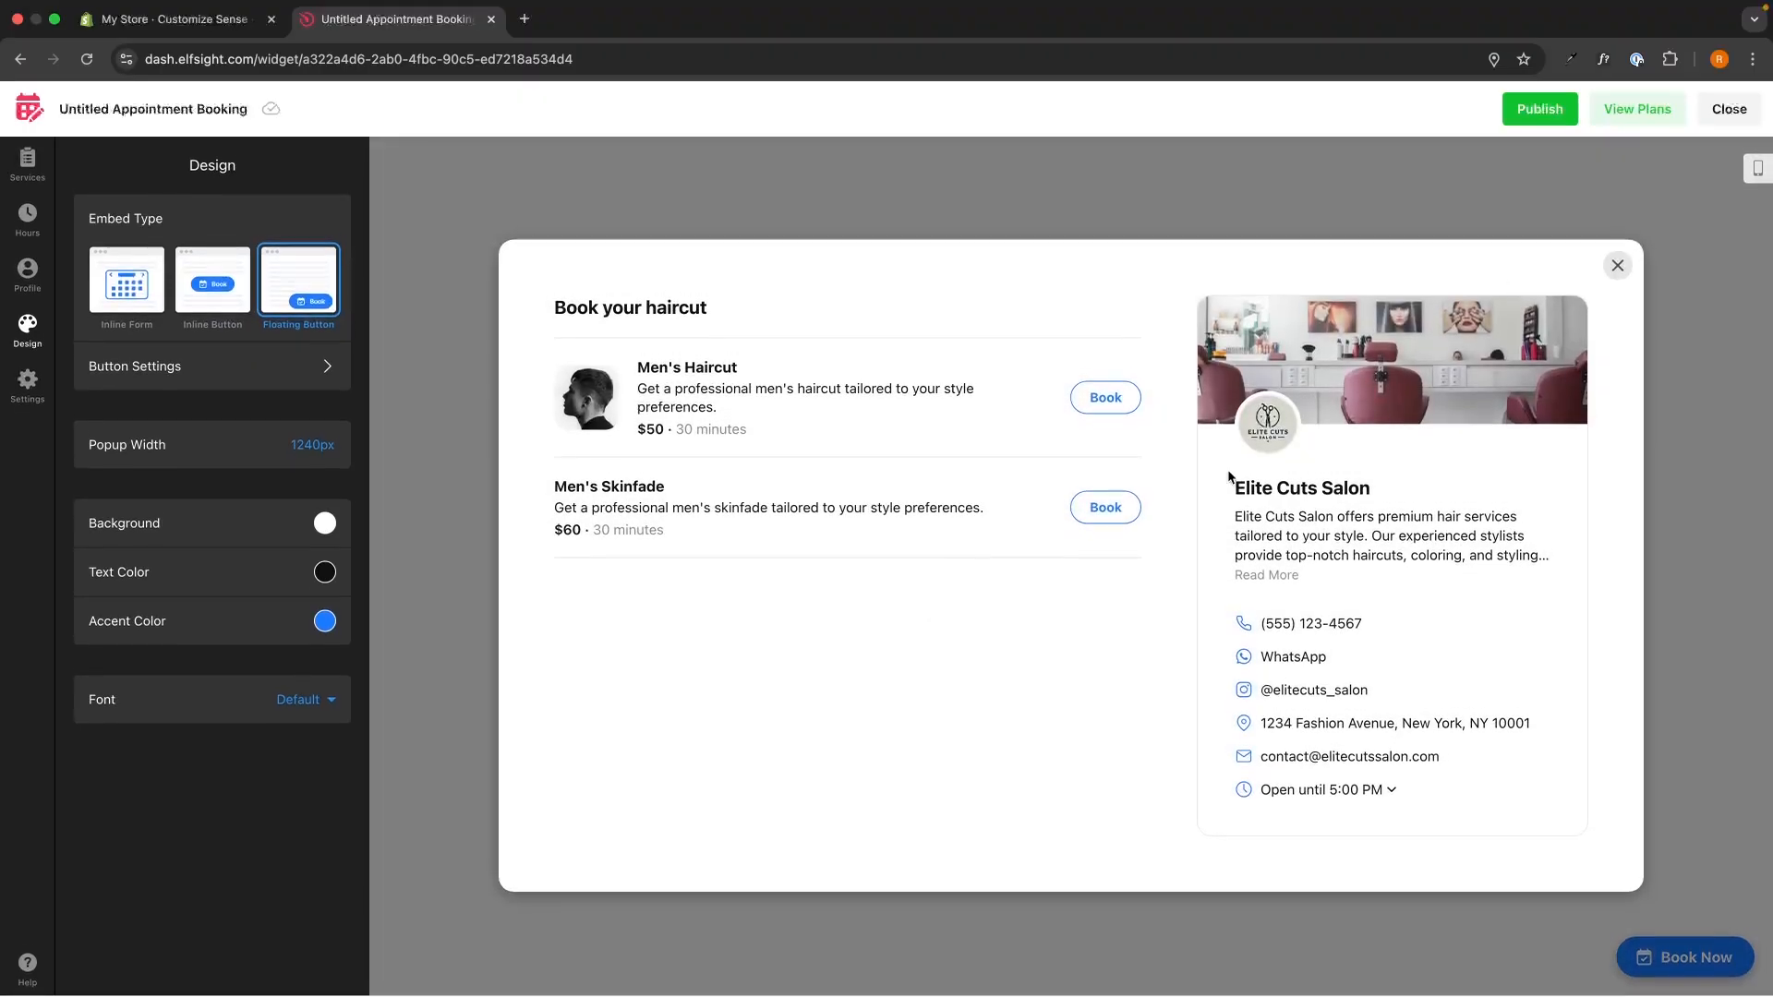
pyautogui.click(1617, 267)
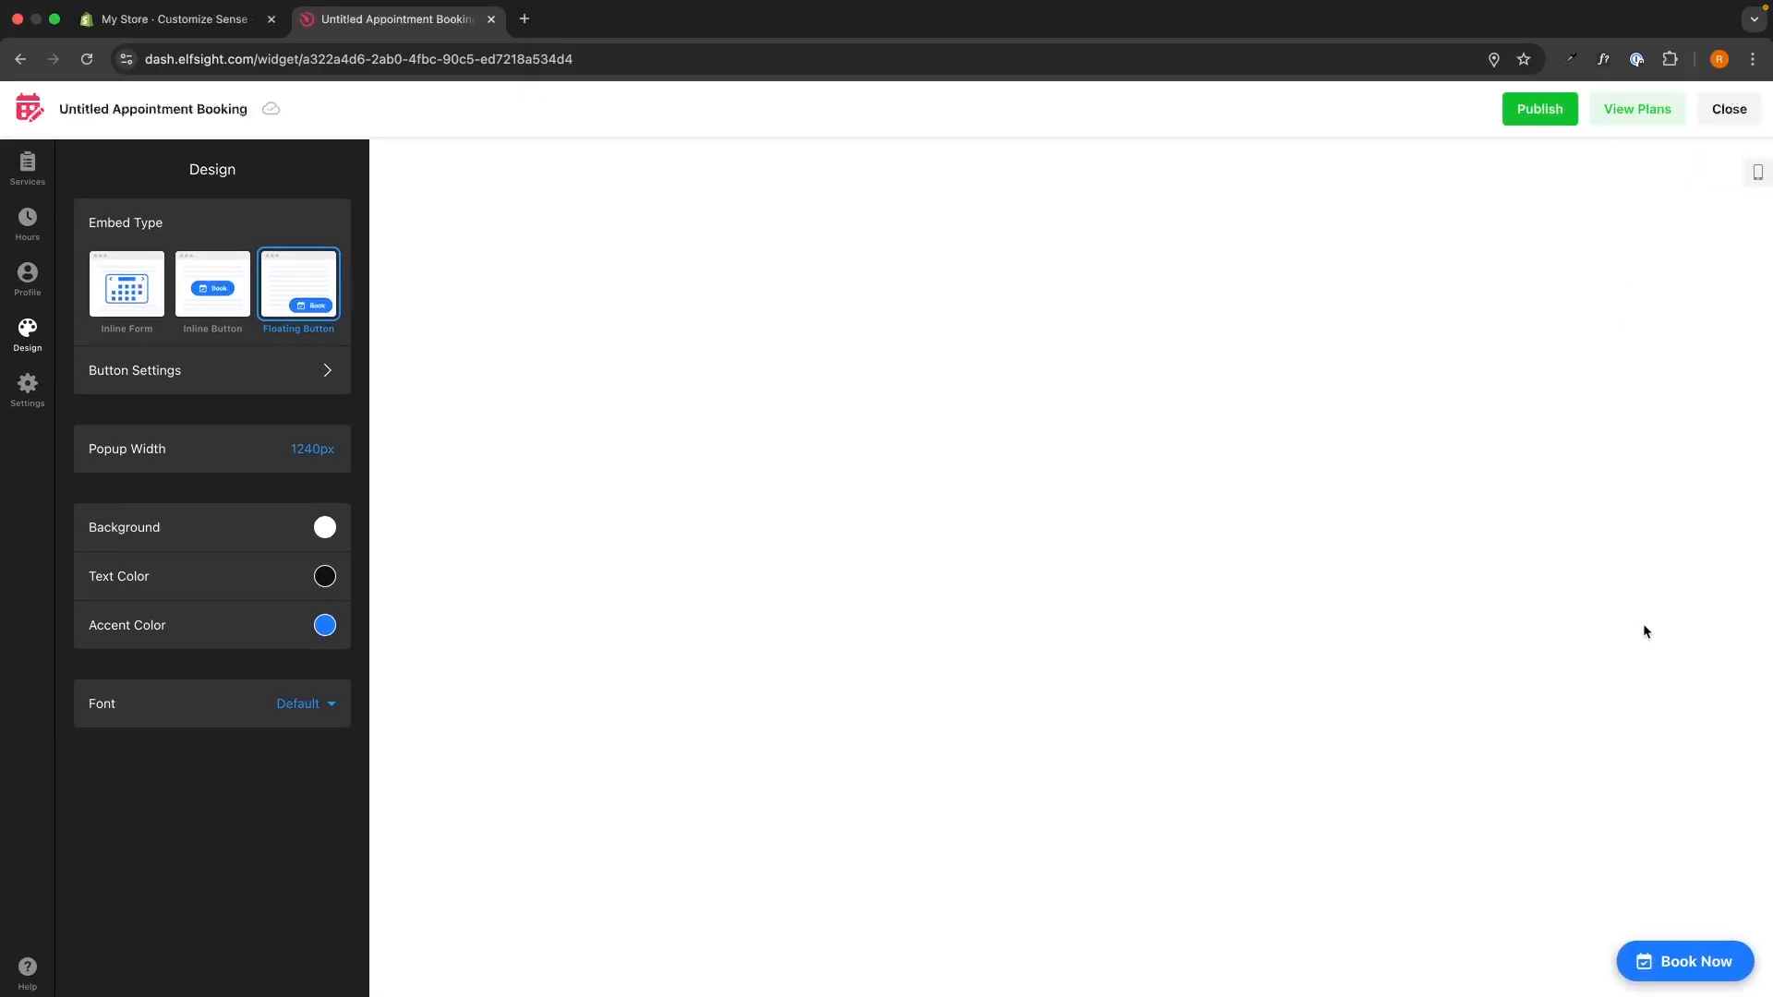
pyautogui.click(120, 280)
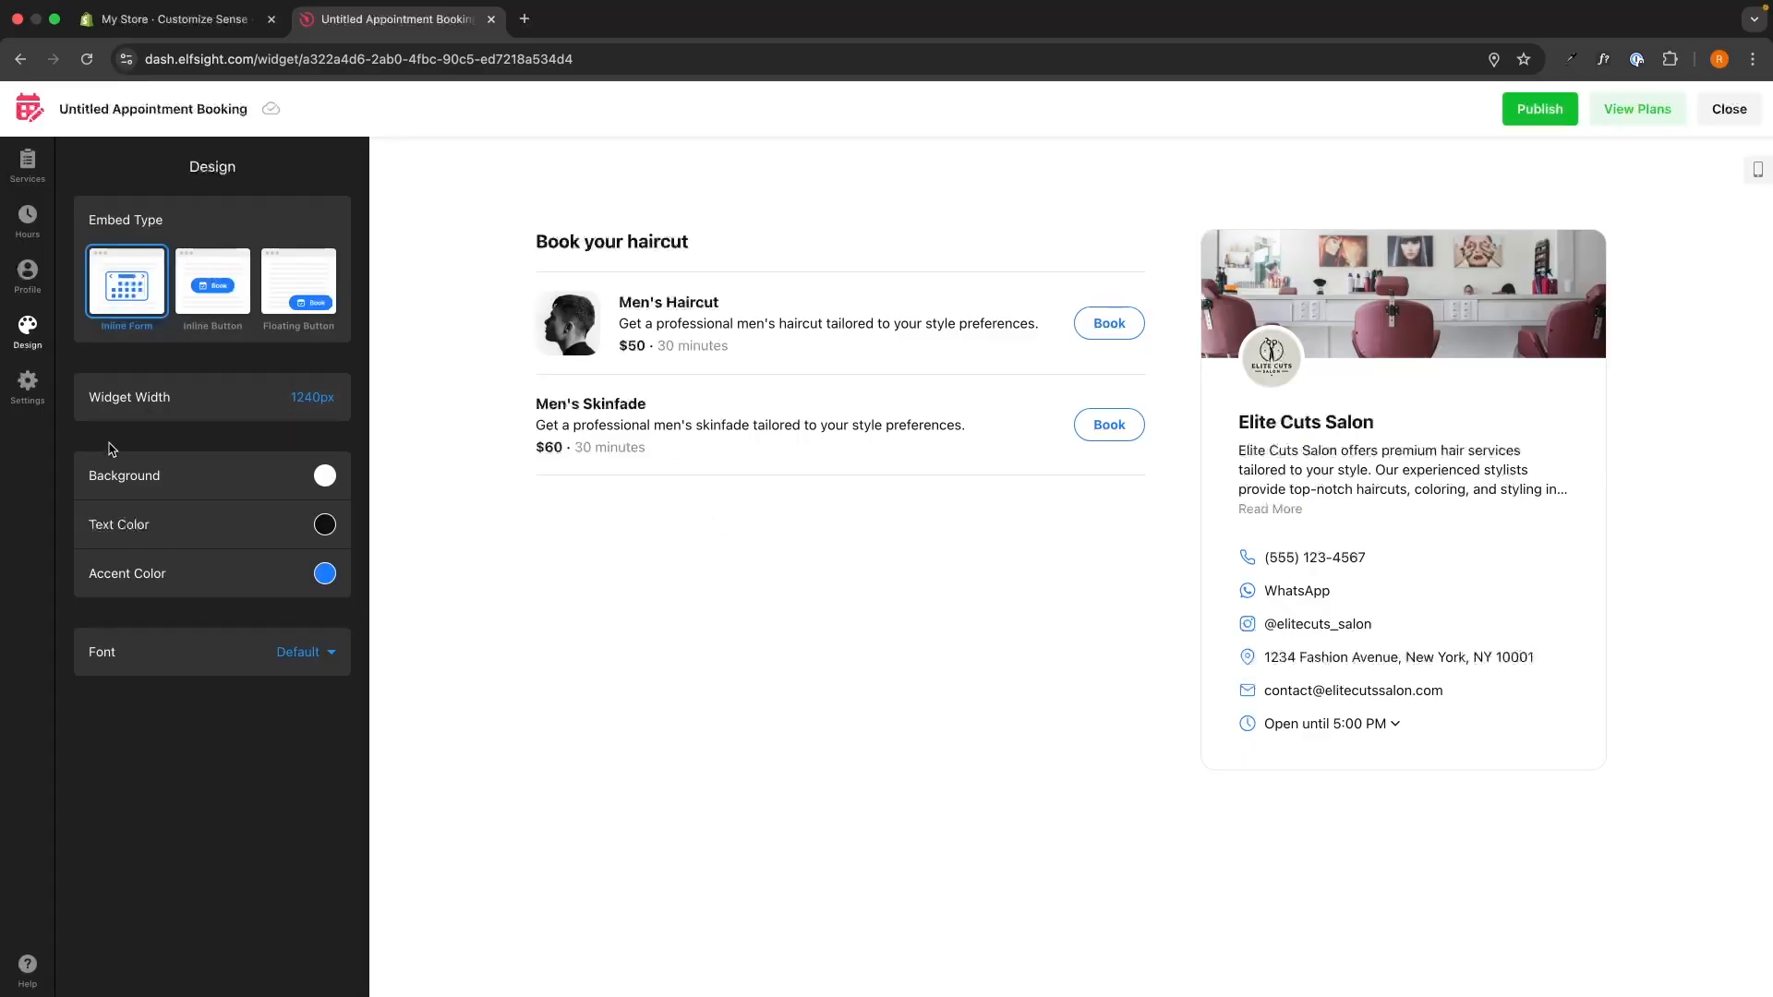
# Try several background colors for the booking widget, including olive, dark red and black
pyautogui.click(190, 480)
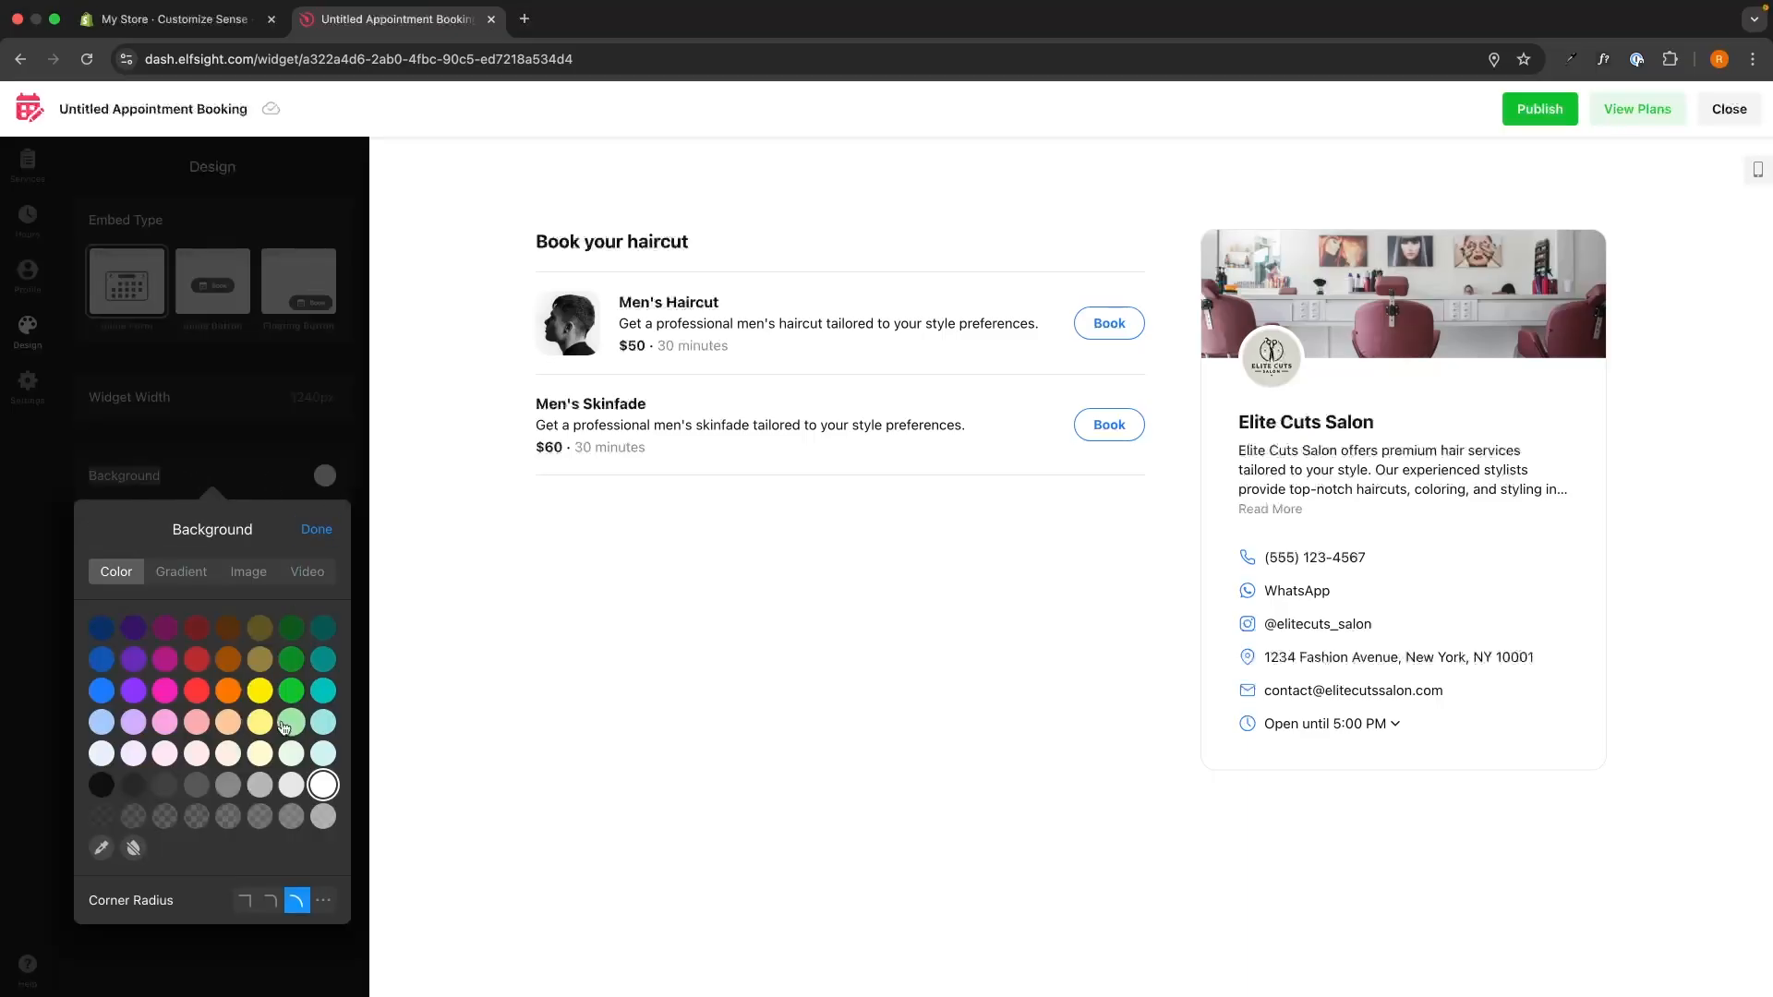
pyautogui.click(258, 694)
pyautogui.click(291, 691)
pyautogui.click(291, 659)
pyautogui.click(260, 659)
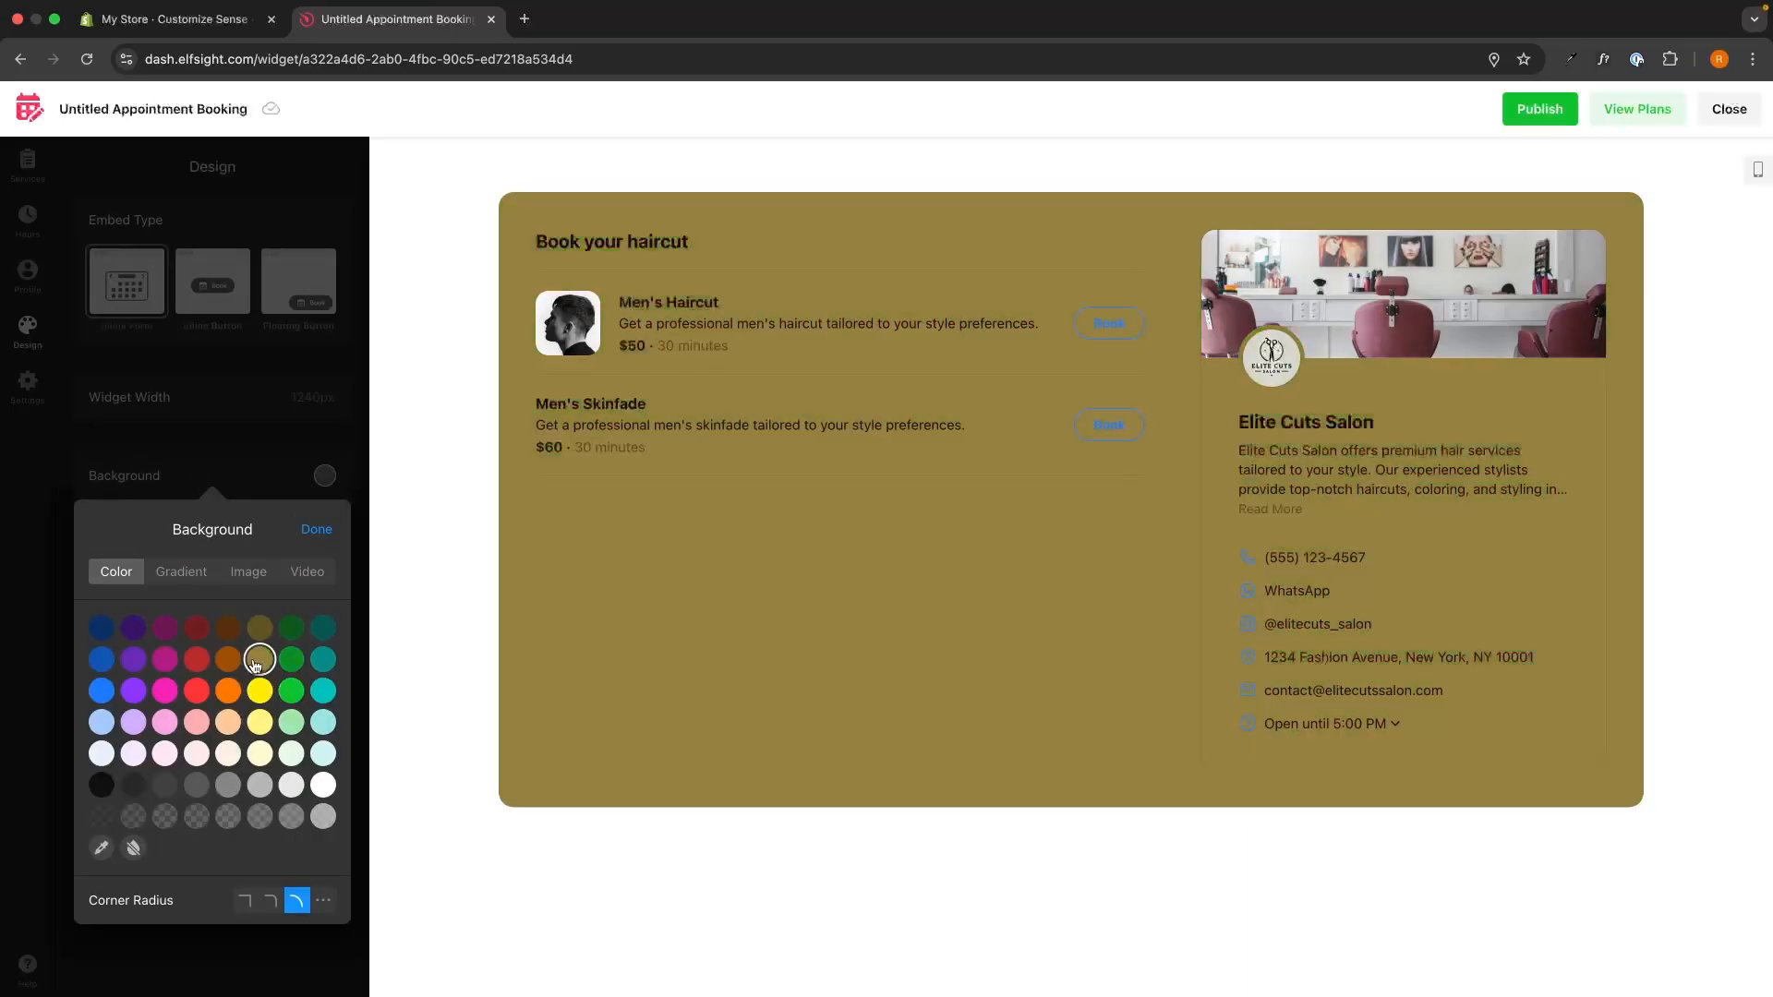
pyautogui.click(196, 659)
pyautogui.click(196, 628)
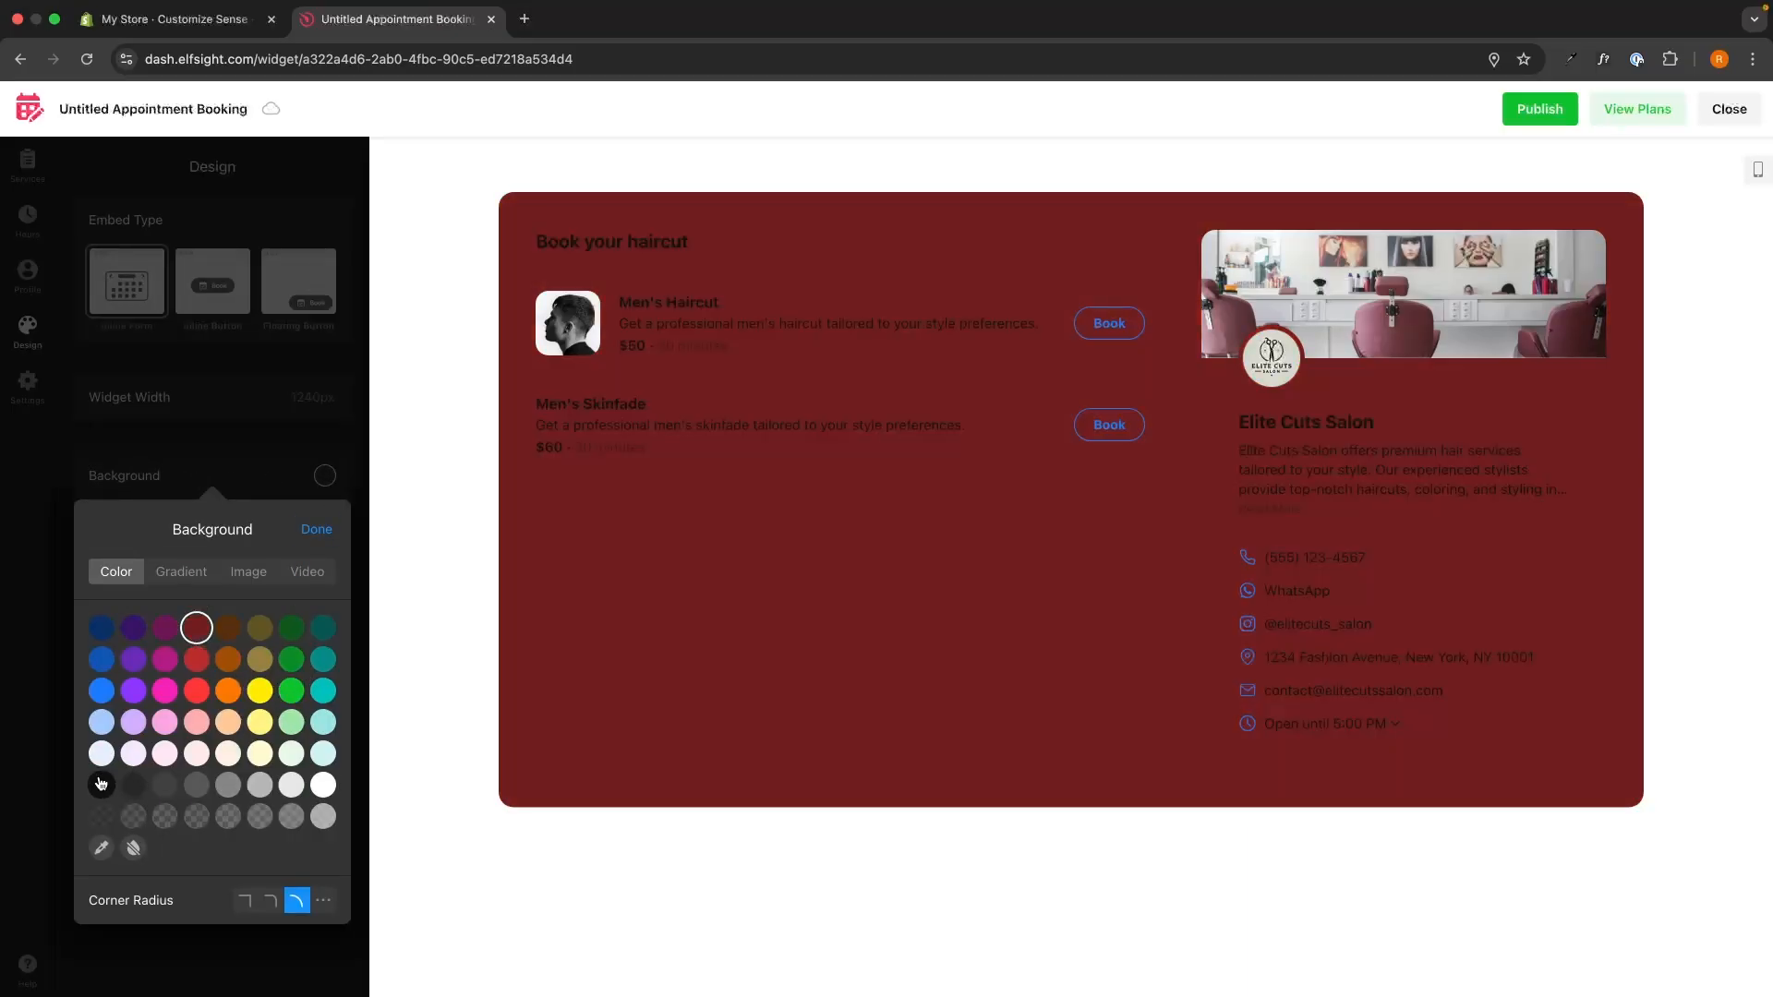
pyautogui.click(102, 785)
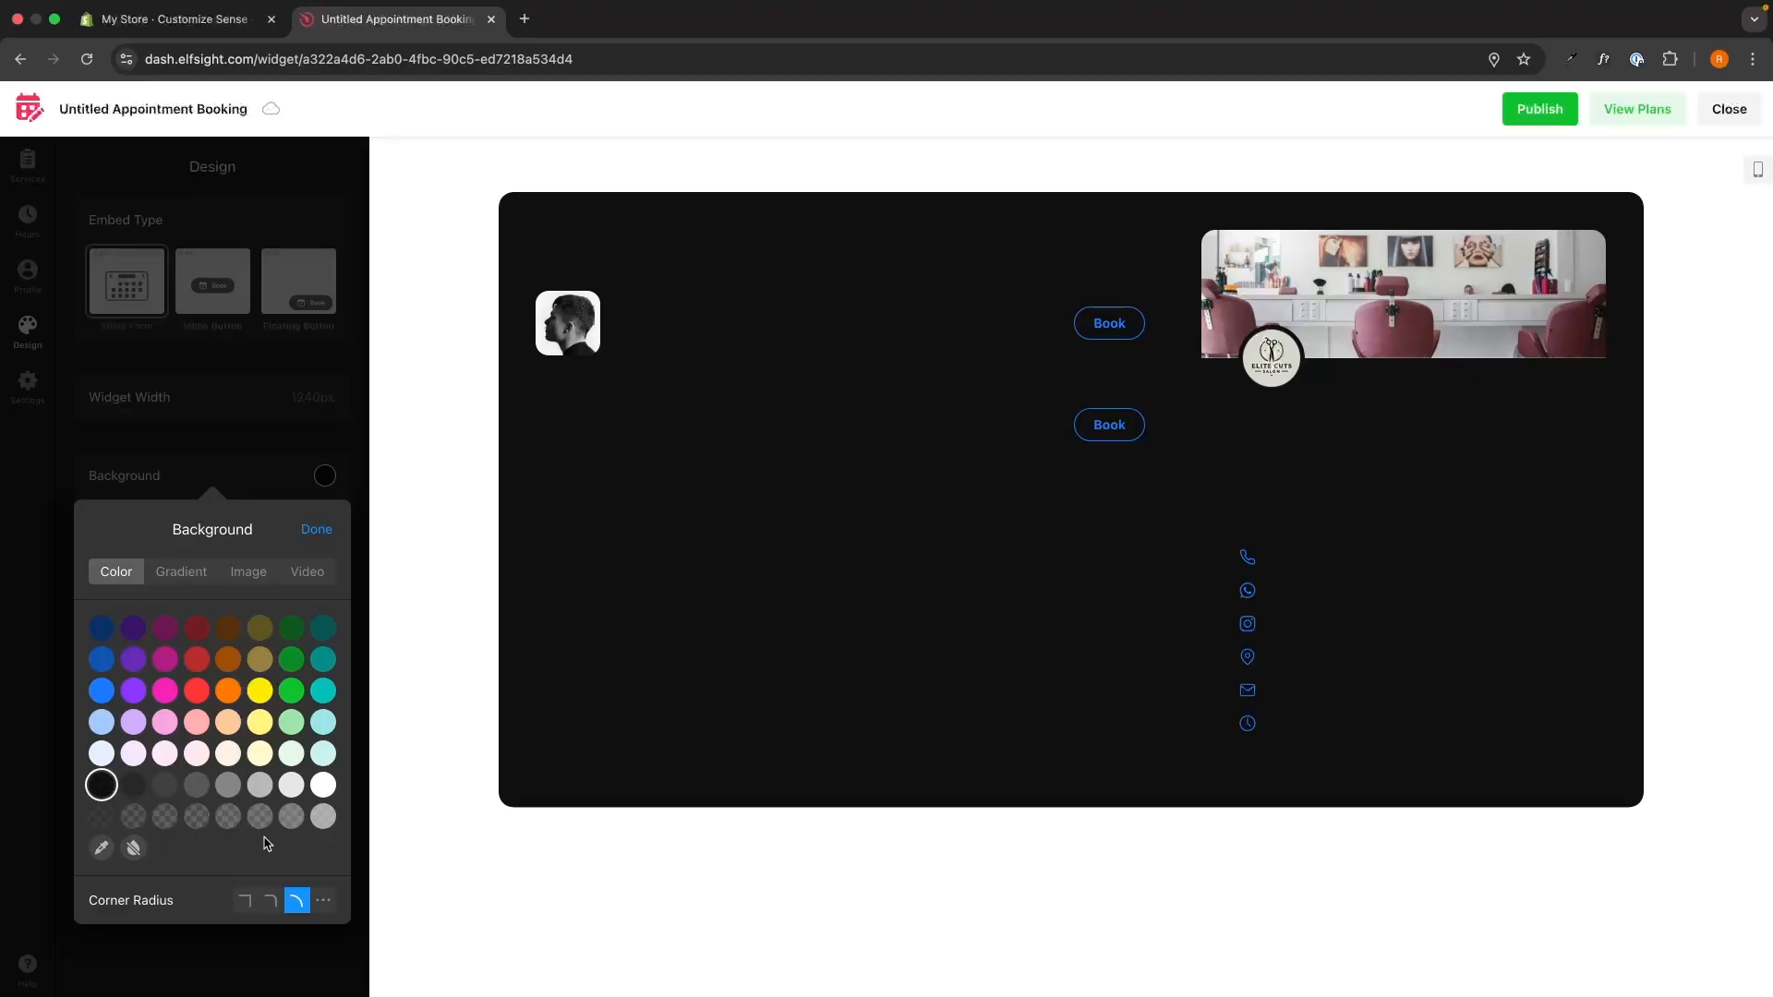
# Make the booking widget's background transparent and confirm the choice
pyautogui.click(133, 847)
pyautogui.click(317, 529)
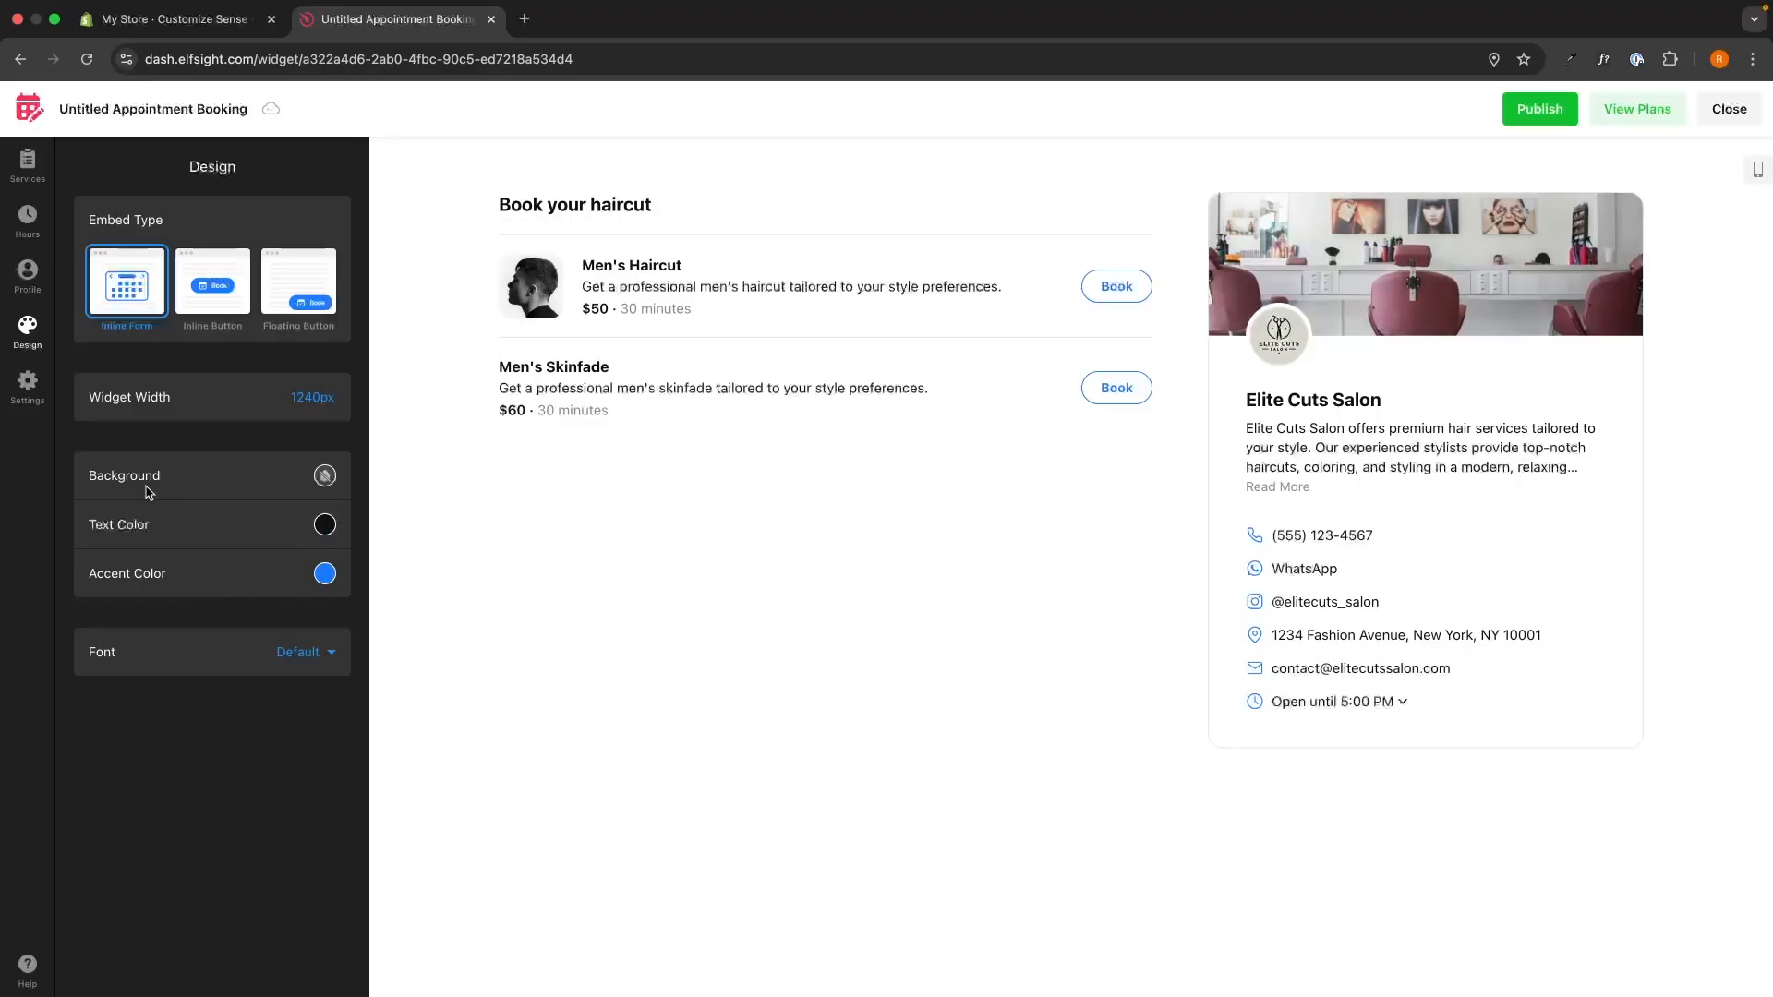
pyautogui.moveTo(71, 523); pyautogui.dragTo(218, 526)
pyautogui.click(186, 547)
# Publish the booking widget and compare the features and view limits of the Appointment Booking plans
pyautogui.click(1539, 109)
pyautogui.click(1637, 109)
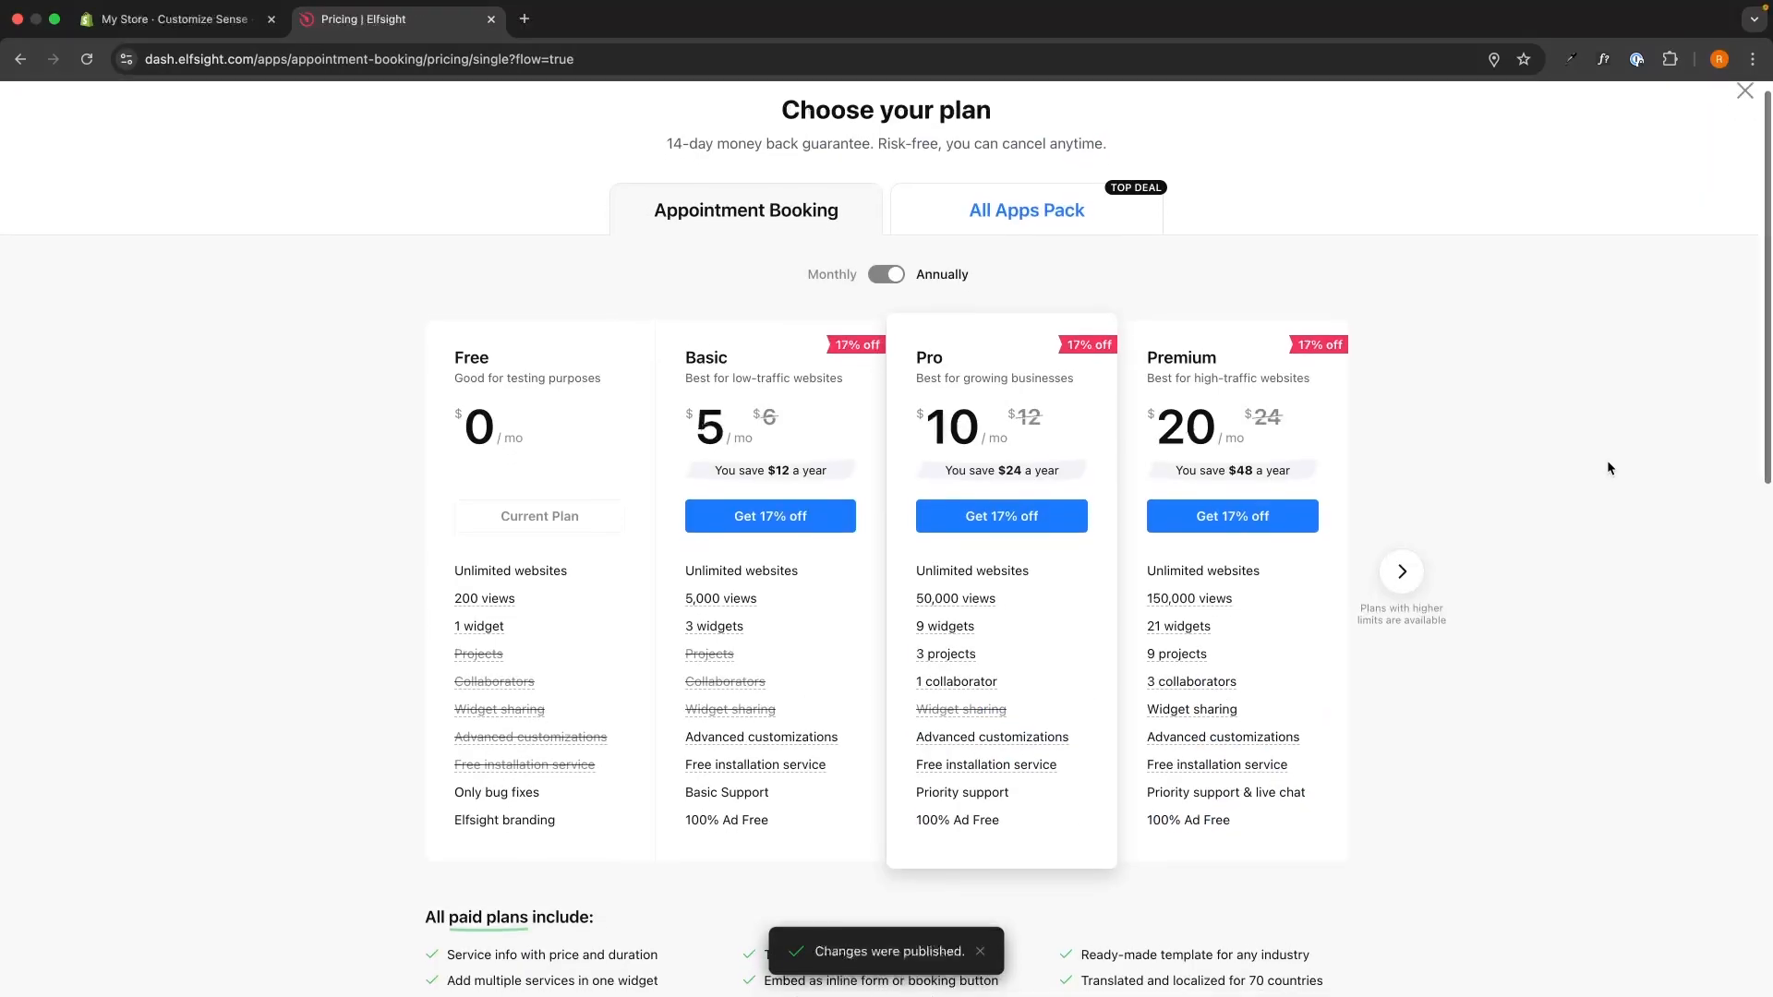
pyautogui.scroll(-1, 1607, 468)
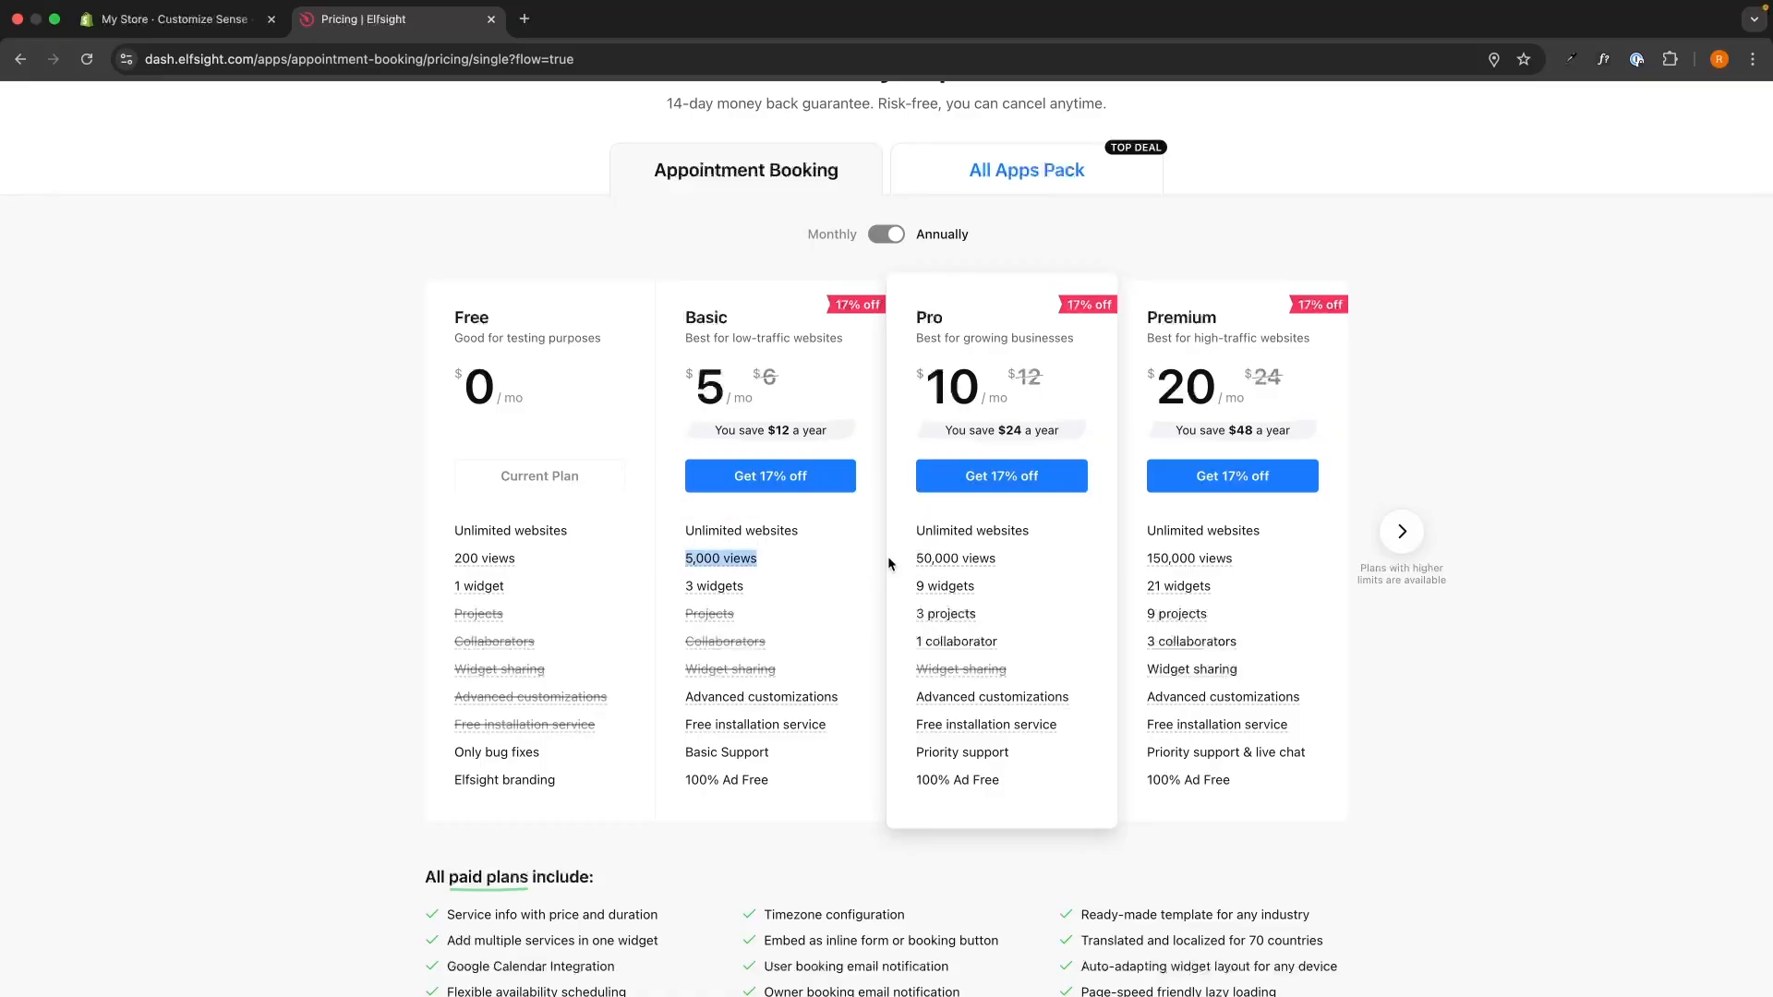
pyautogui.moveTo(1005, 561)
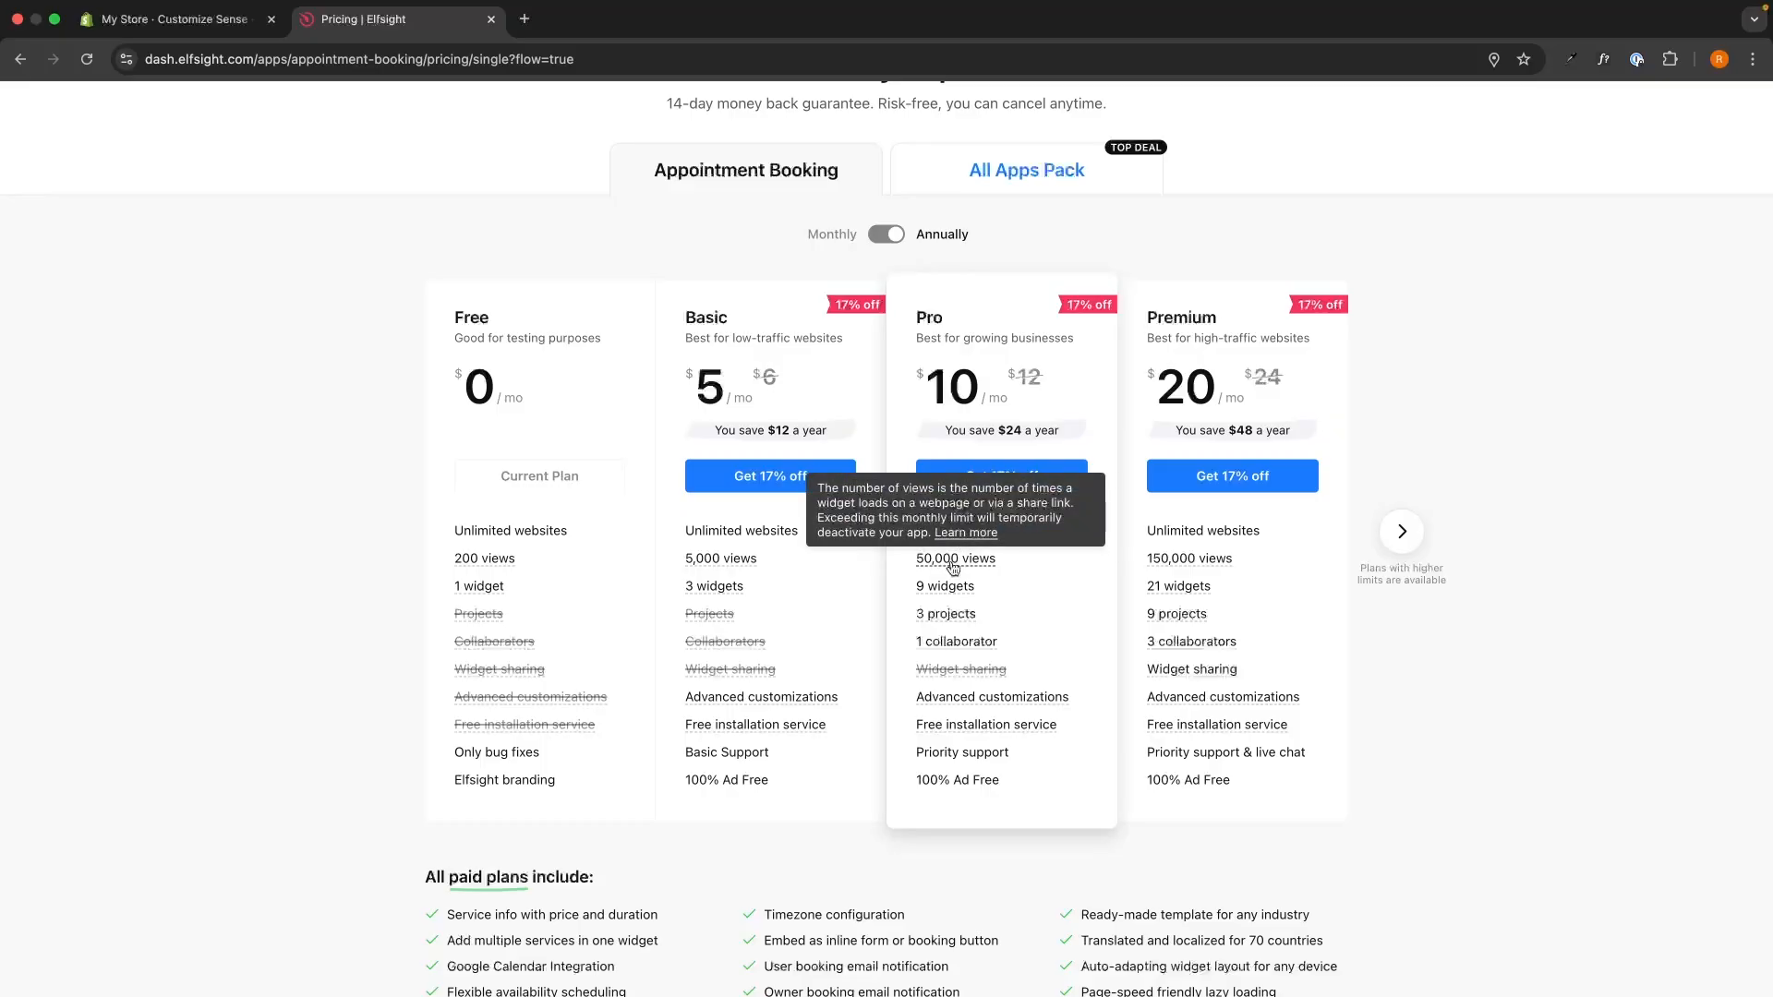
pyautogui.moveTo(422, 292); pyautogui.dragTo(578, 434)
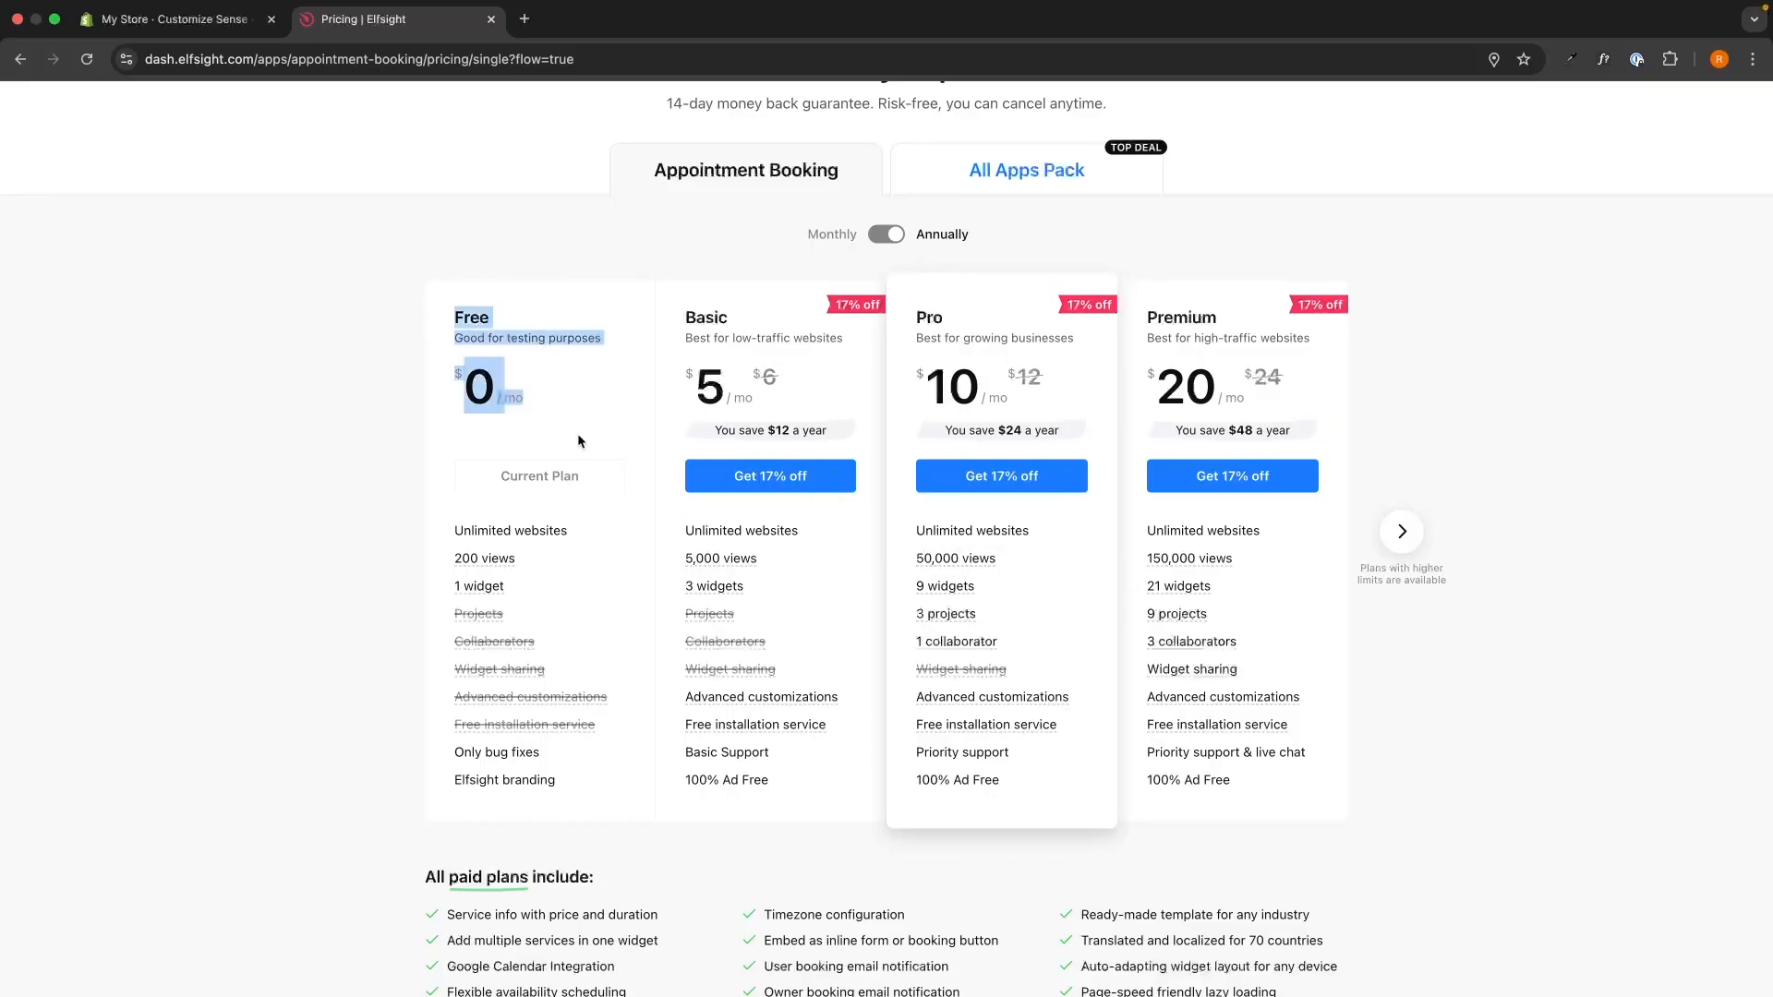
pyautogui.click(554, 403)
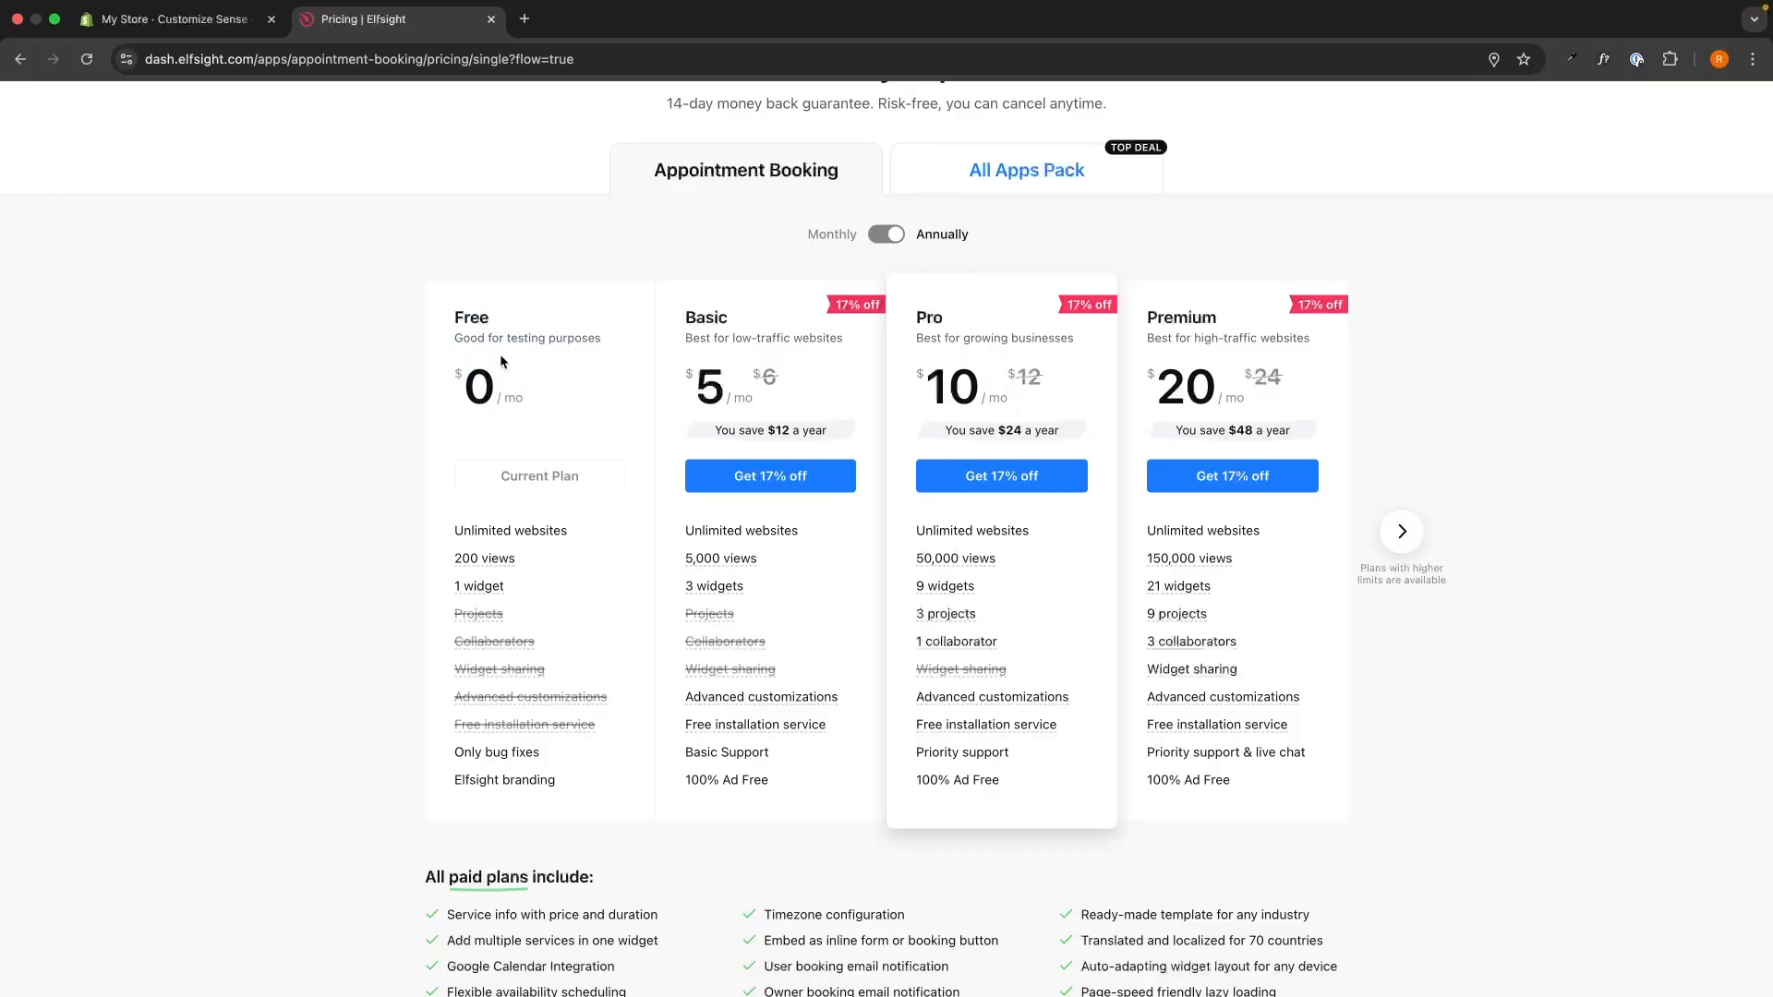
pyautogui.scroll(1, 489, 462)
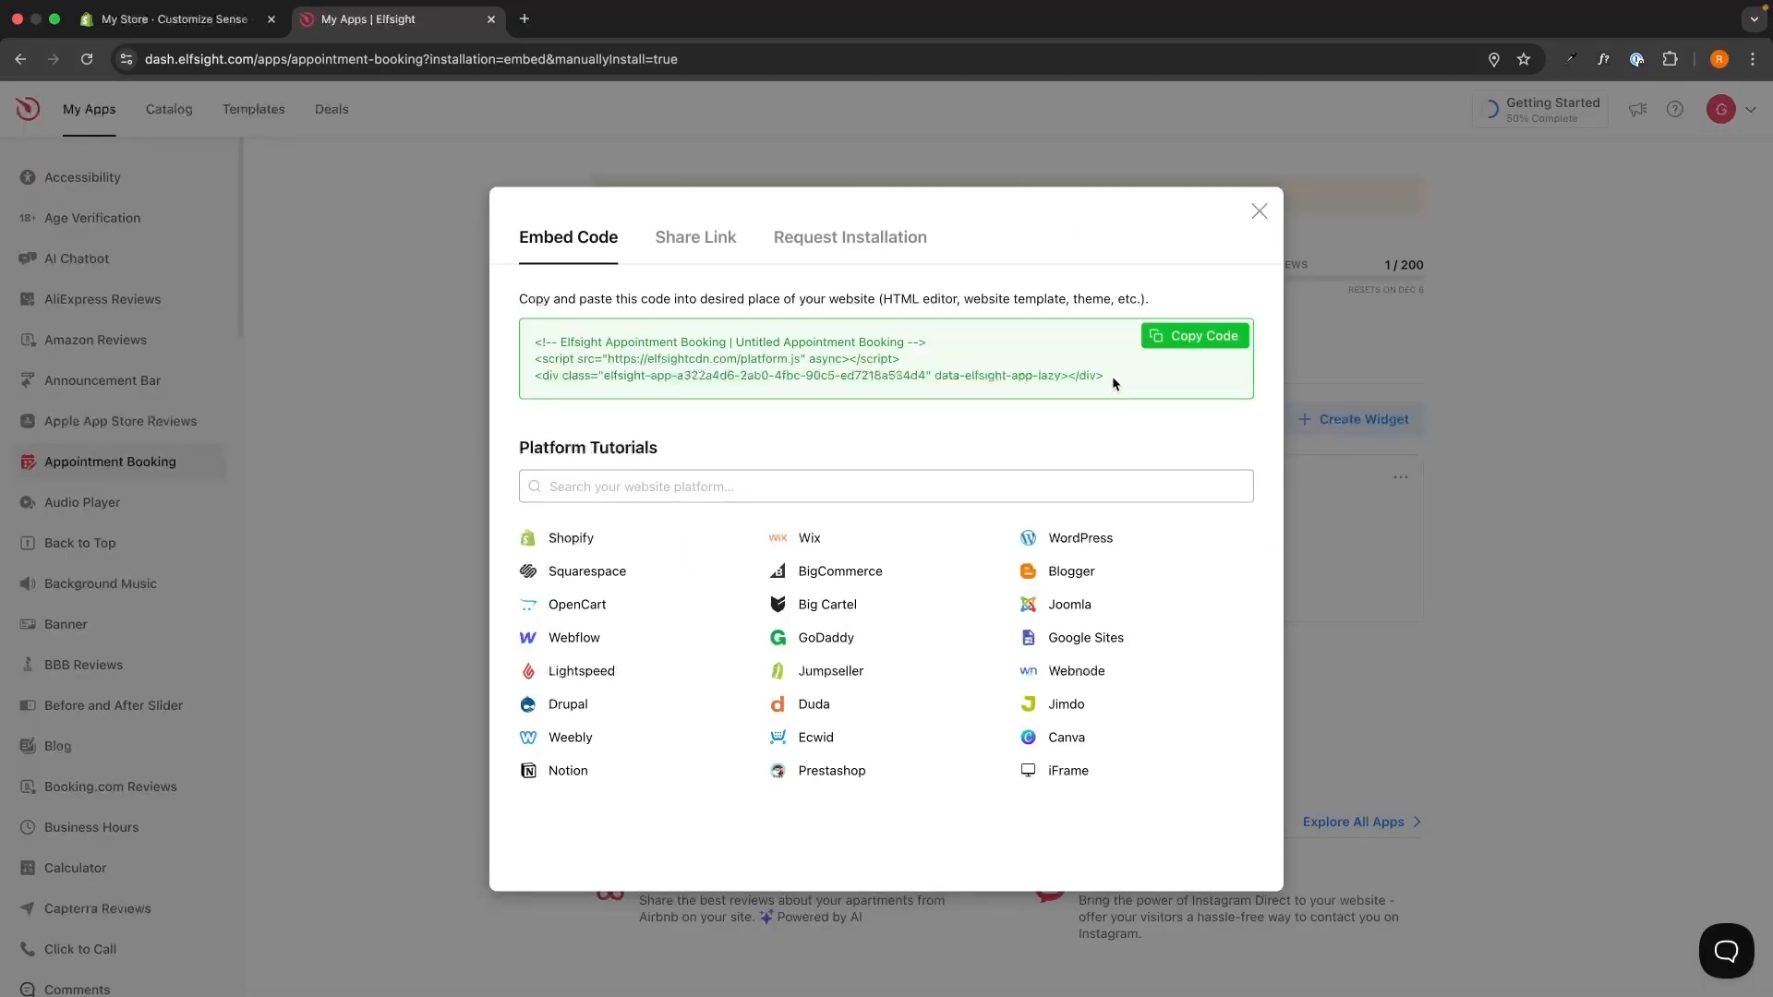
# Copy the Appointment Booking widget's embed code
pyautogui.moveTo(1112, 376); pyautogui.dragTo(542, 337)
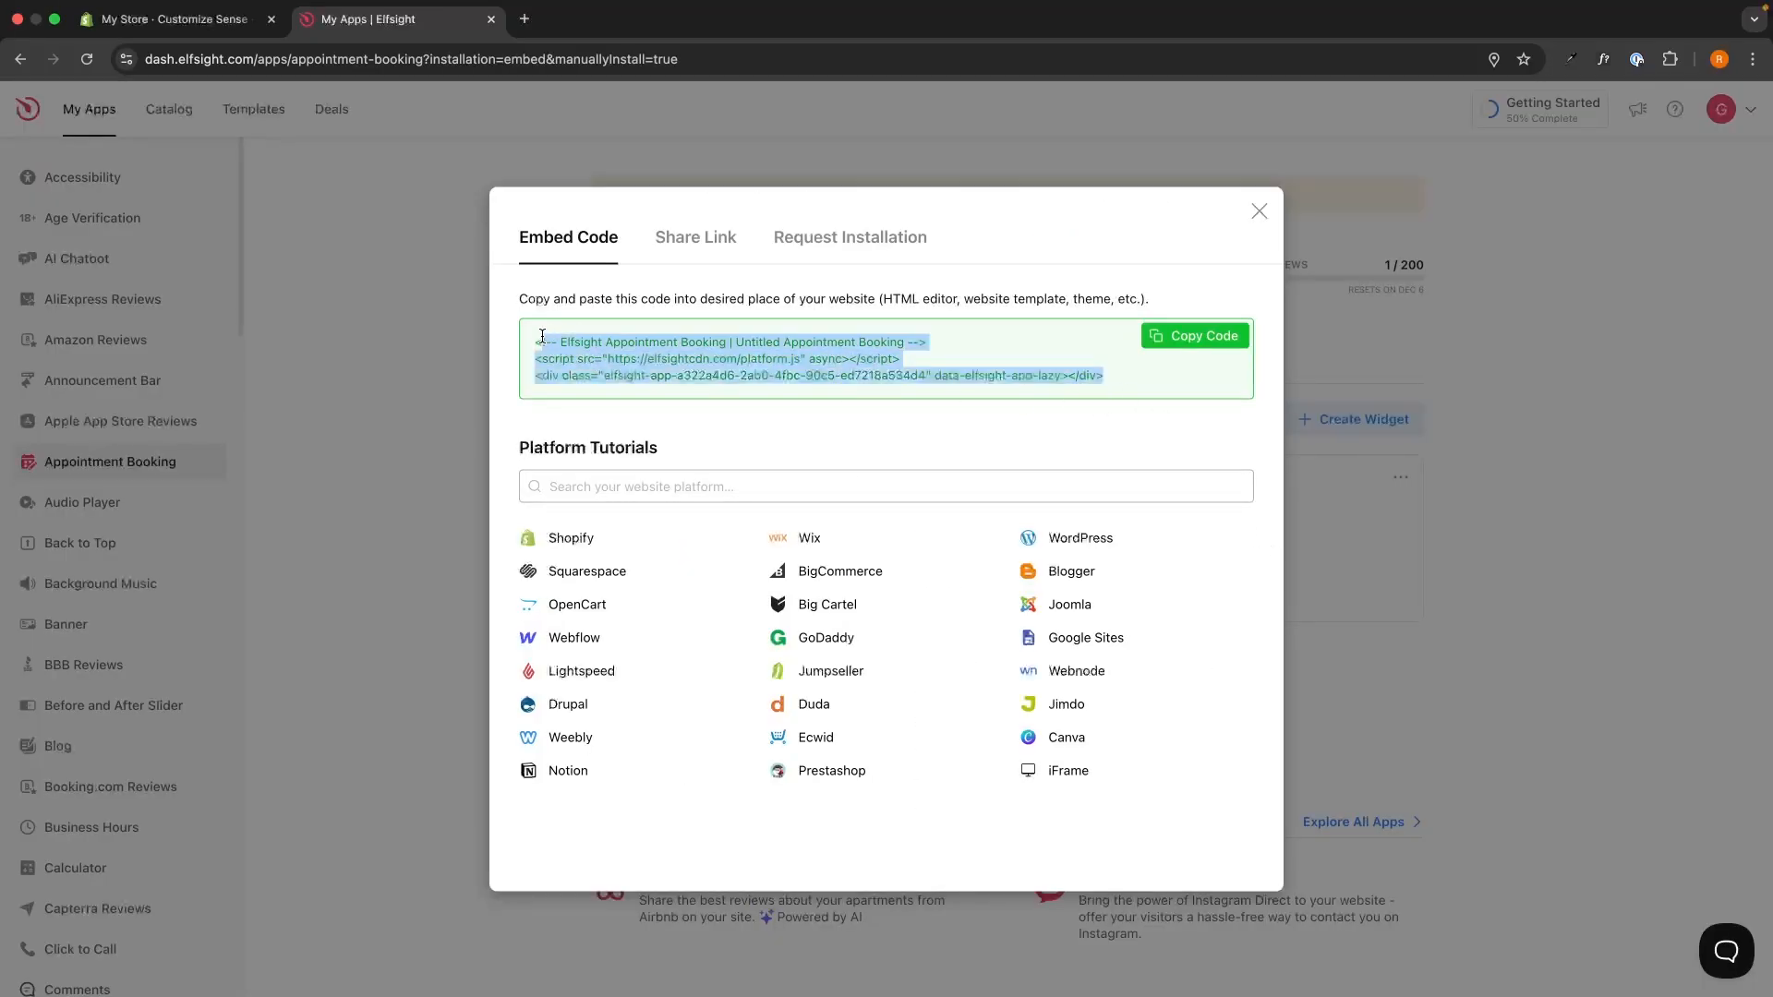
pyautogui.click(613, 370)
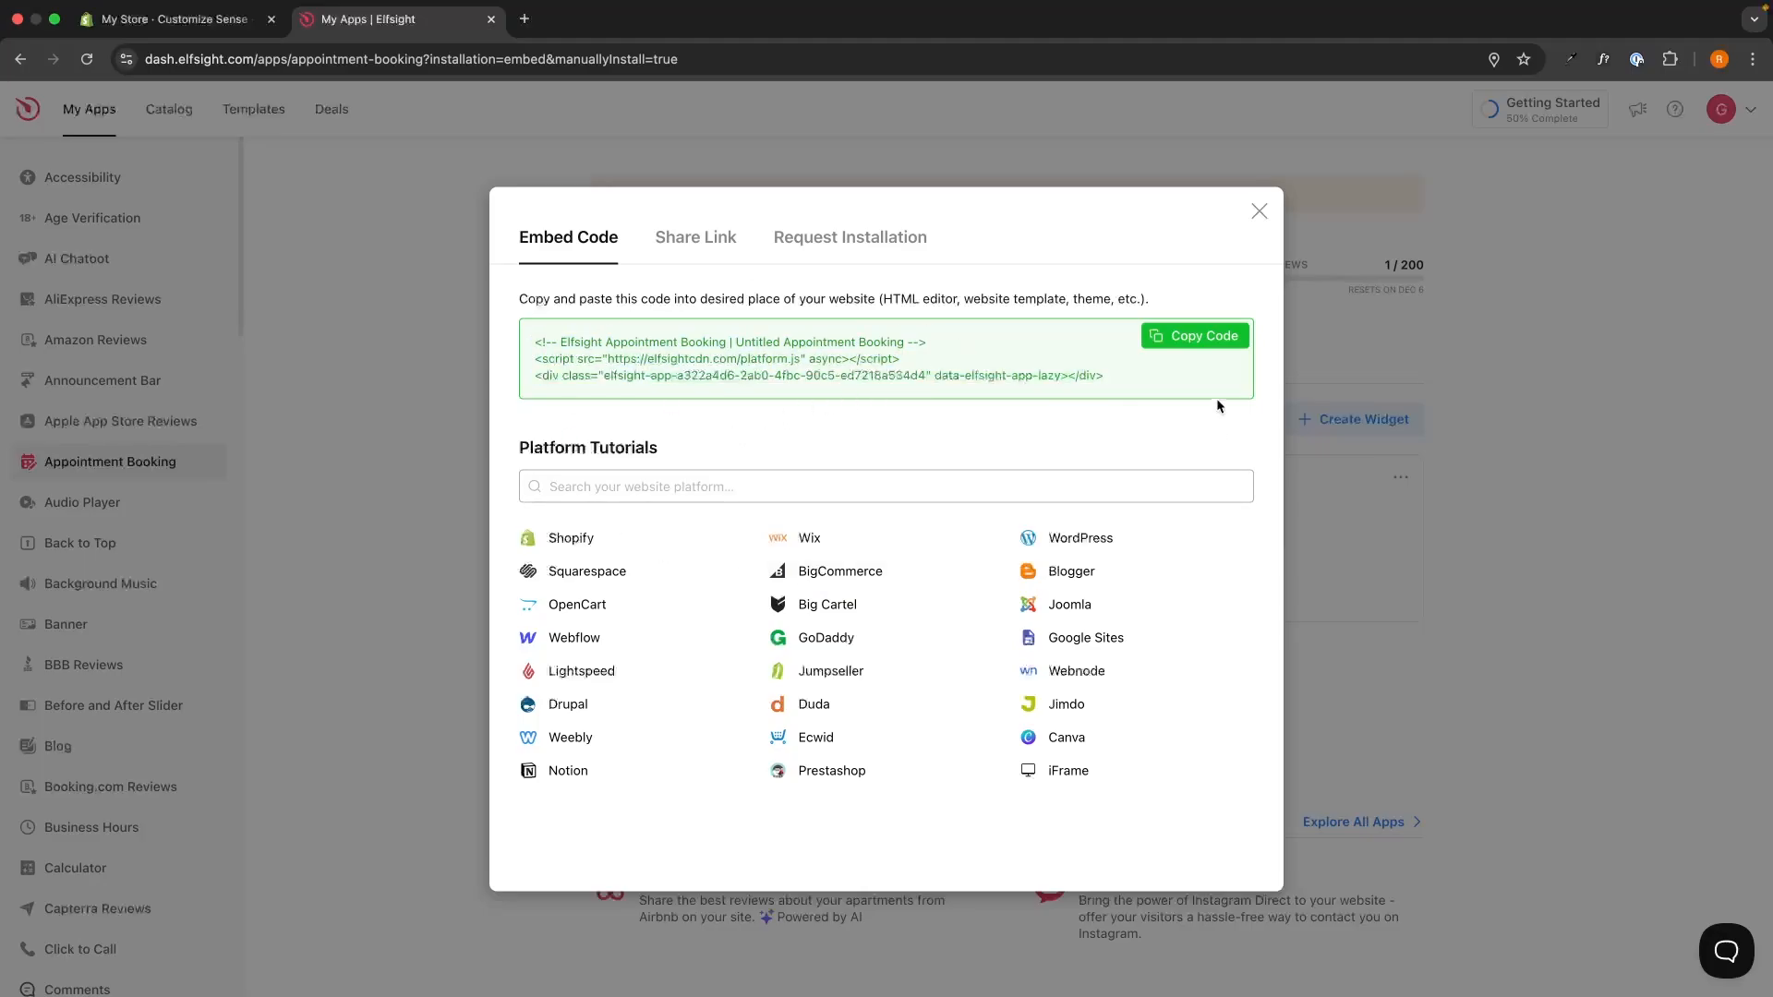
pyautogui.click(1193, 336)
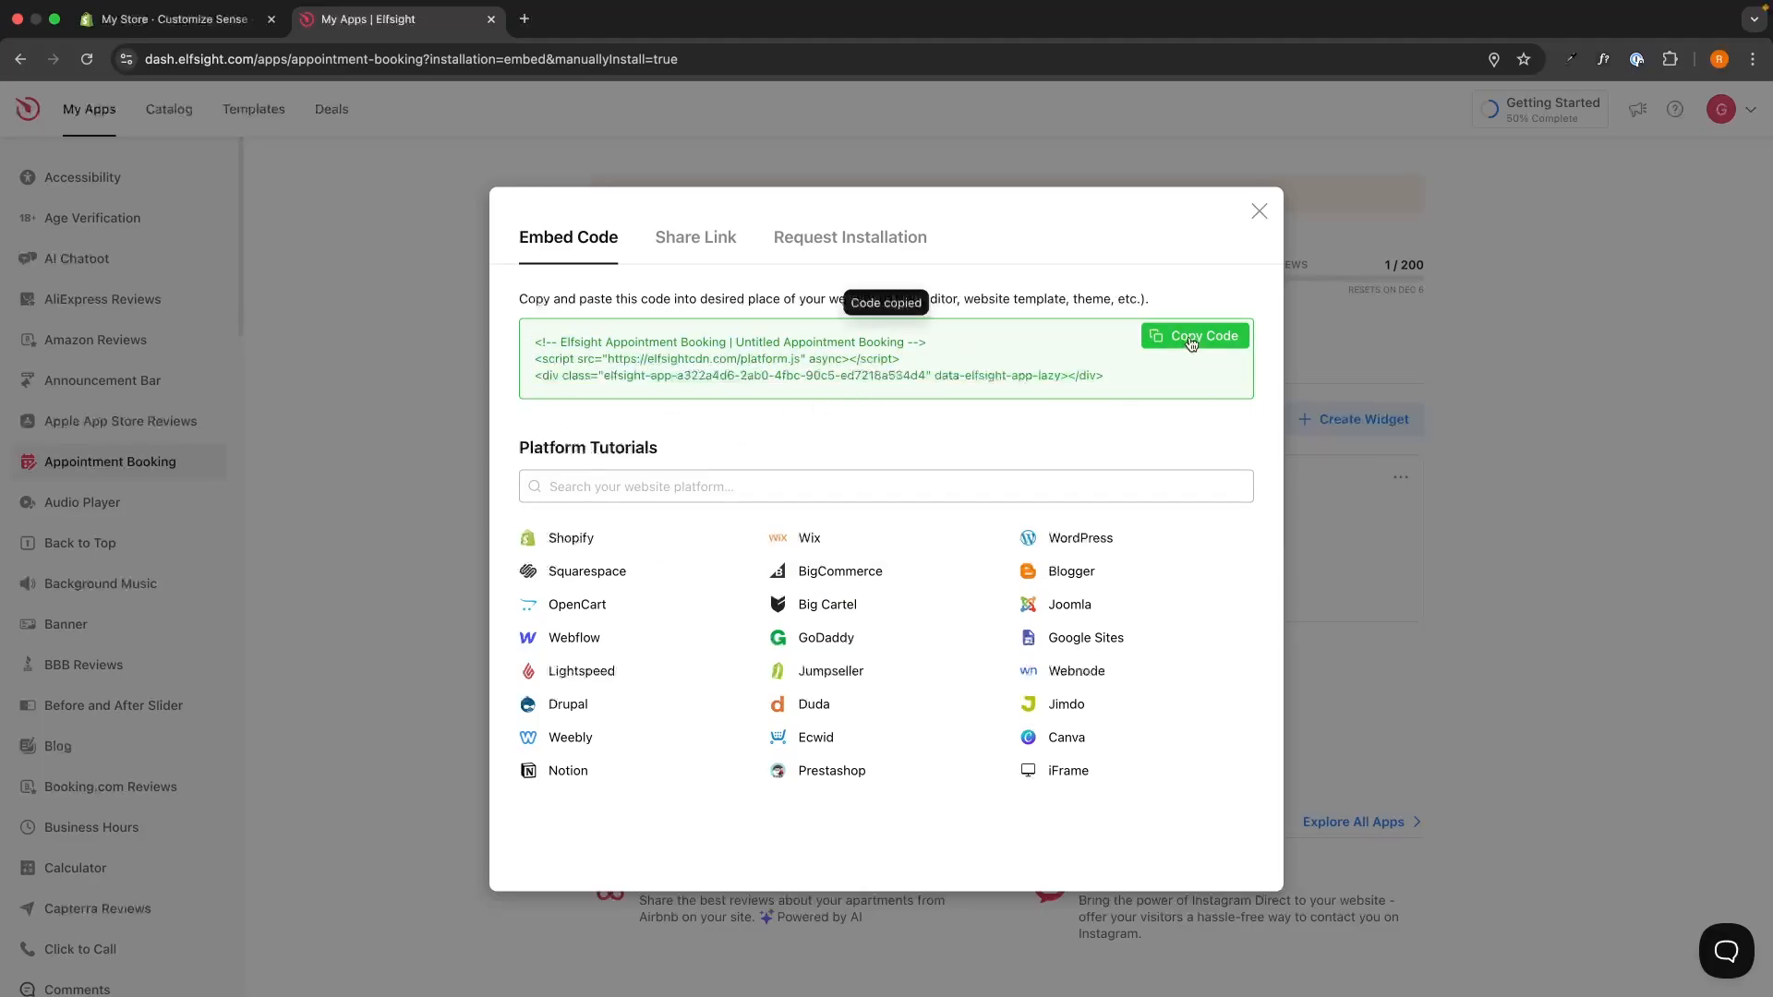
# Switch to the Shopify theme editor and add a Custom Liquid section to the home page template below Featured collection
pyautogui.click(249, 30)
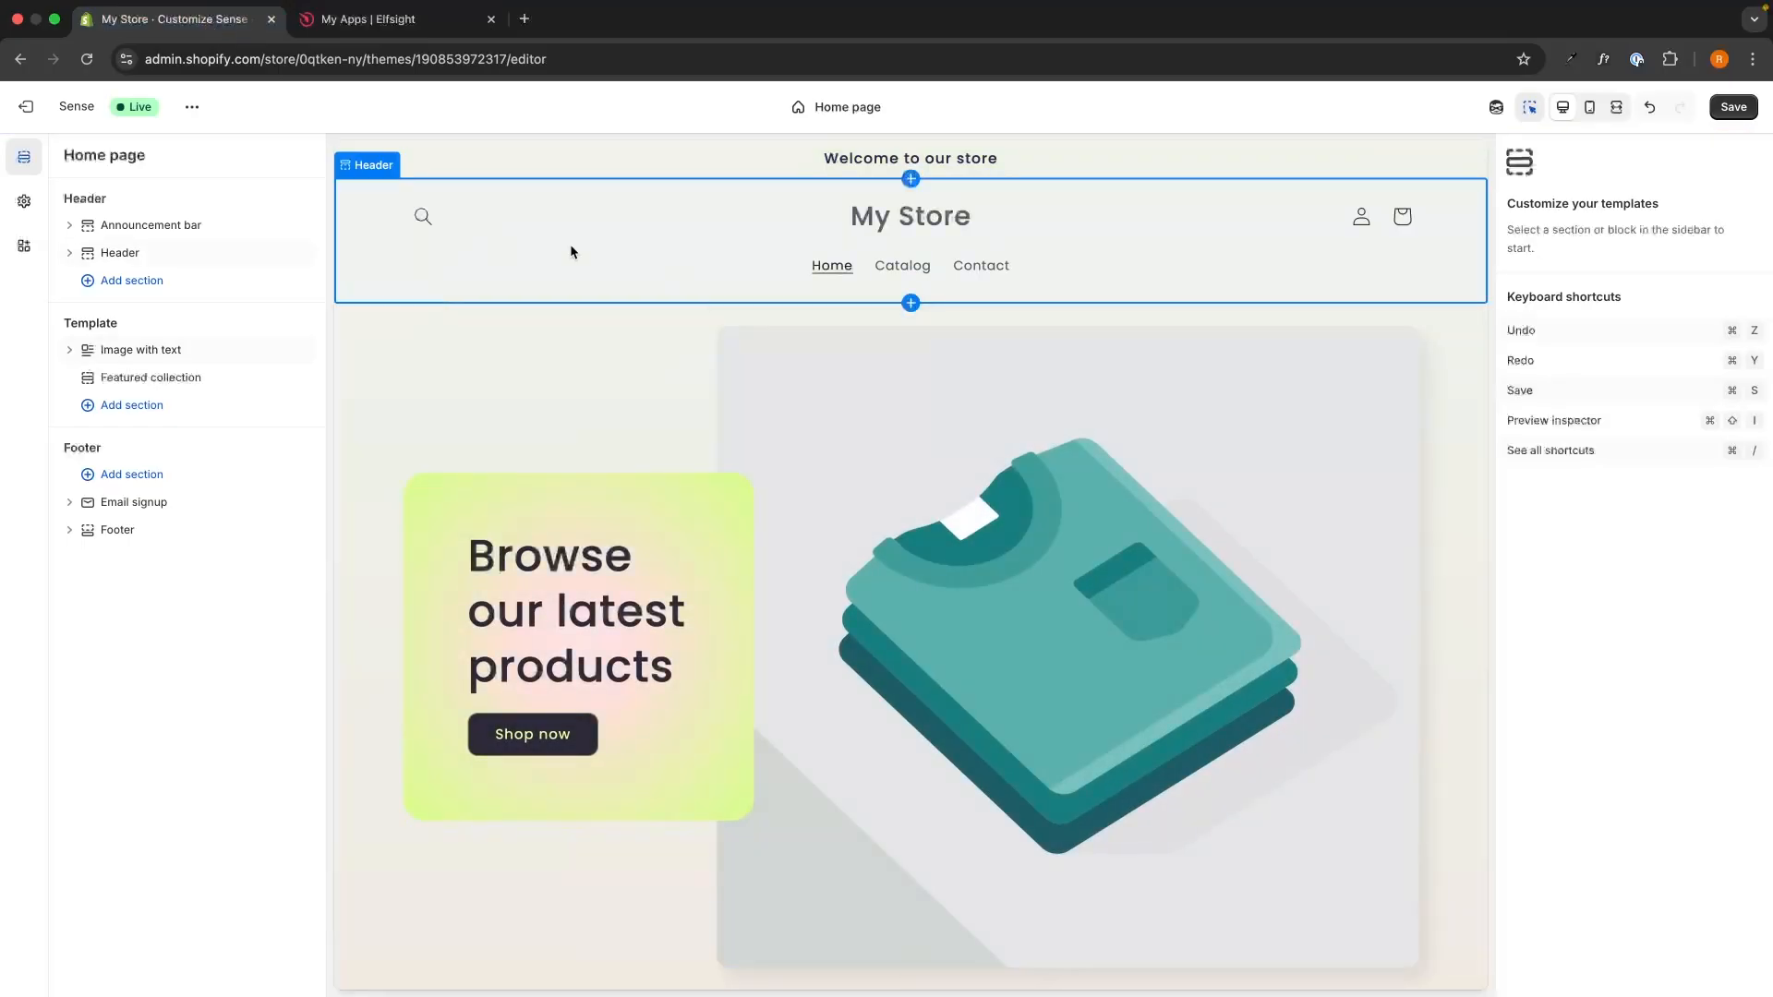
pyautogui.click(134, 405)
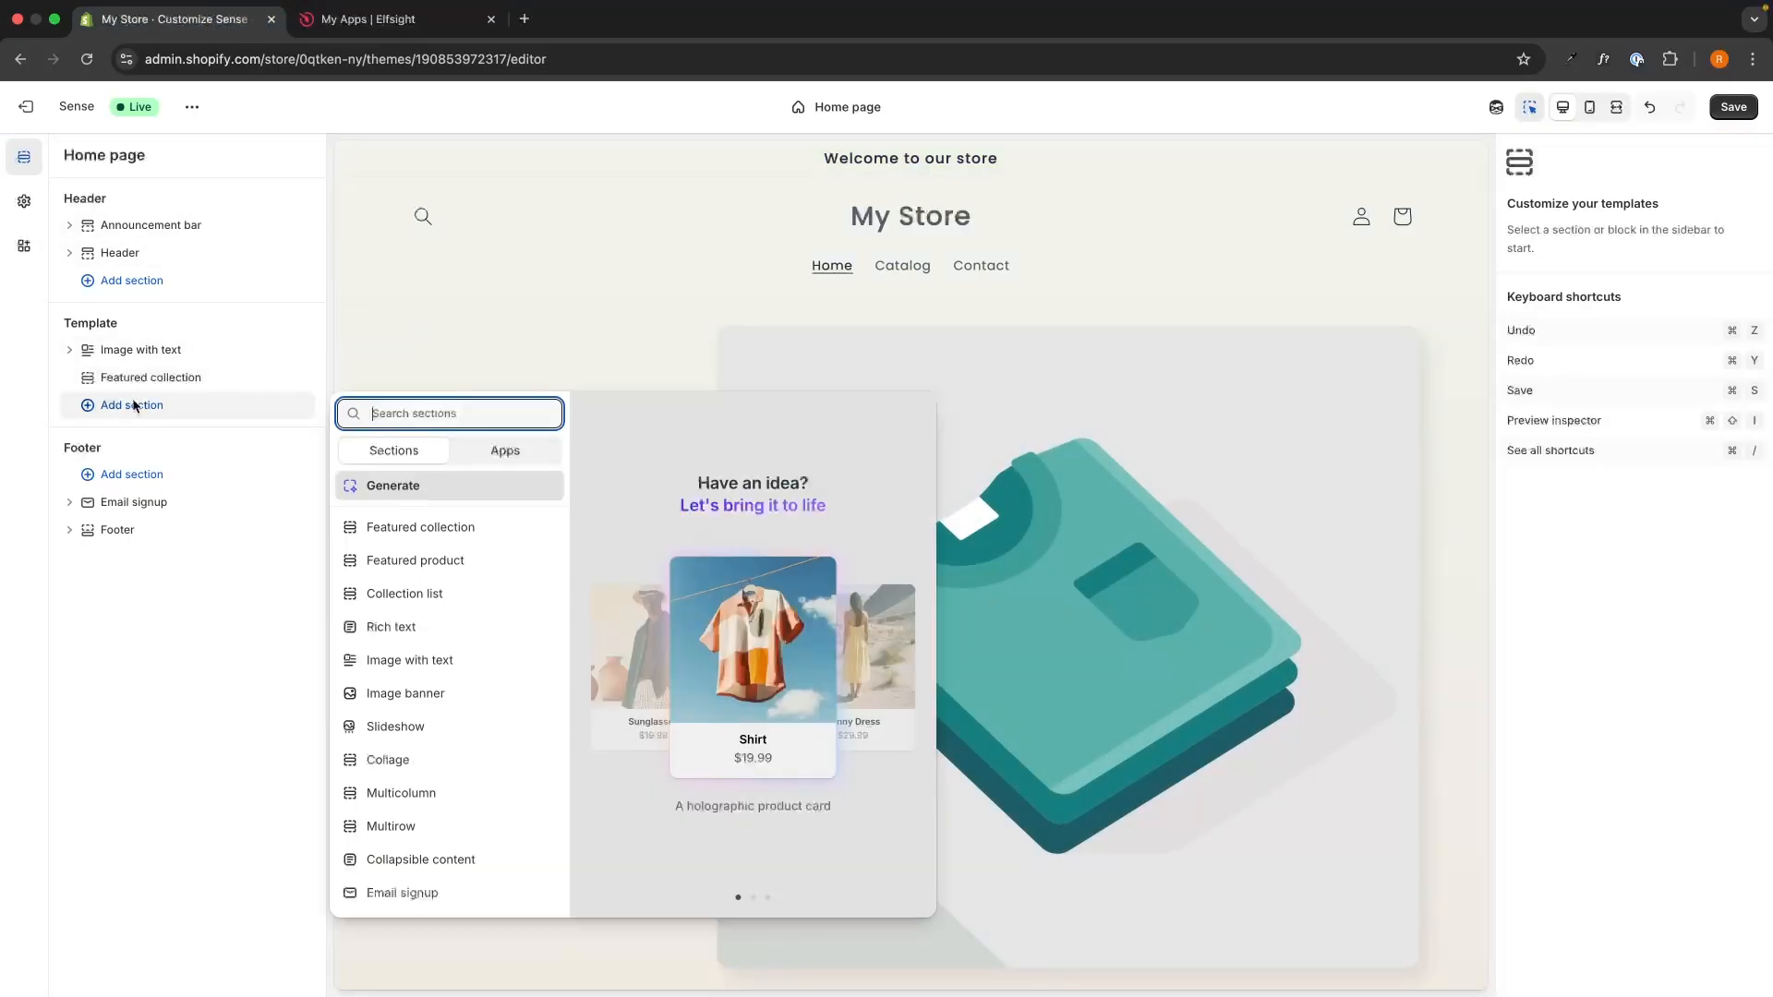
pyautogui.write('cus')
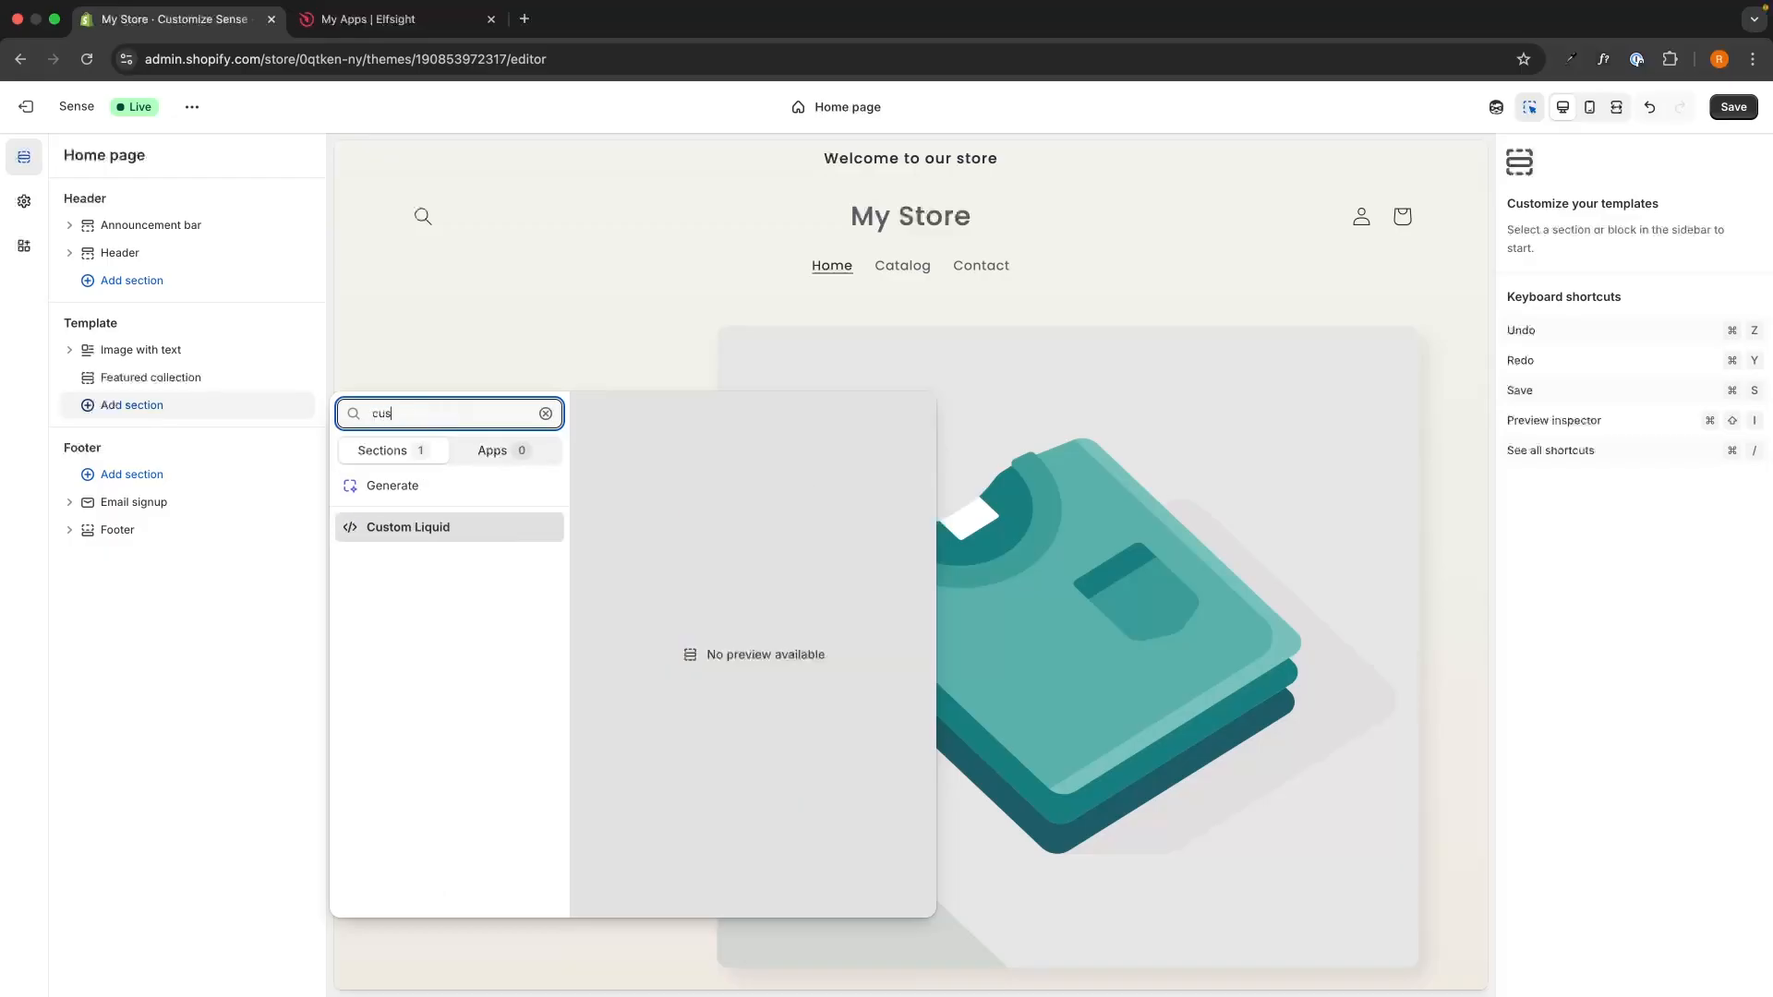
pyautogui.write('tom')
pyautogui.click(435, 530)
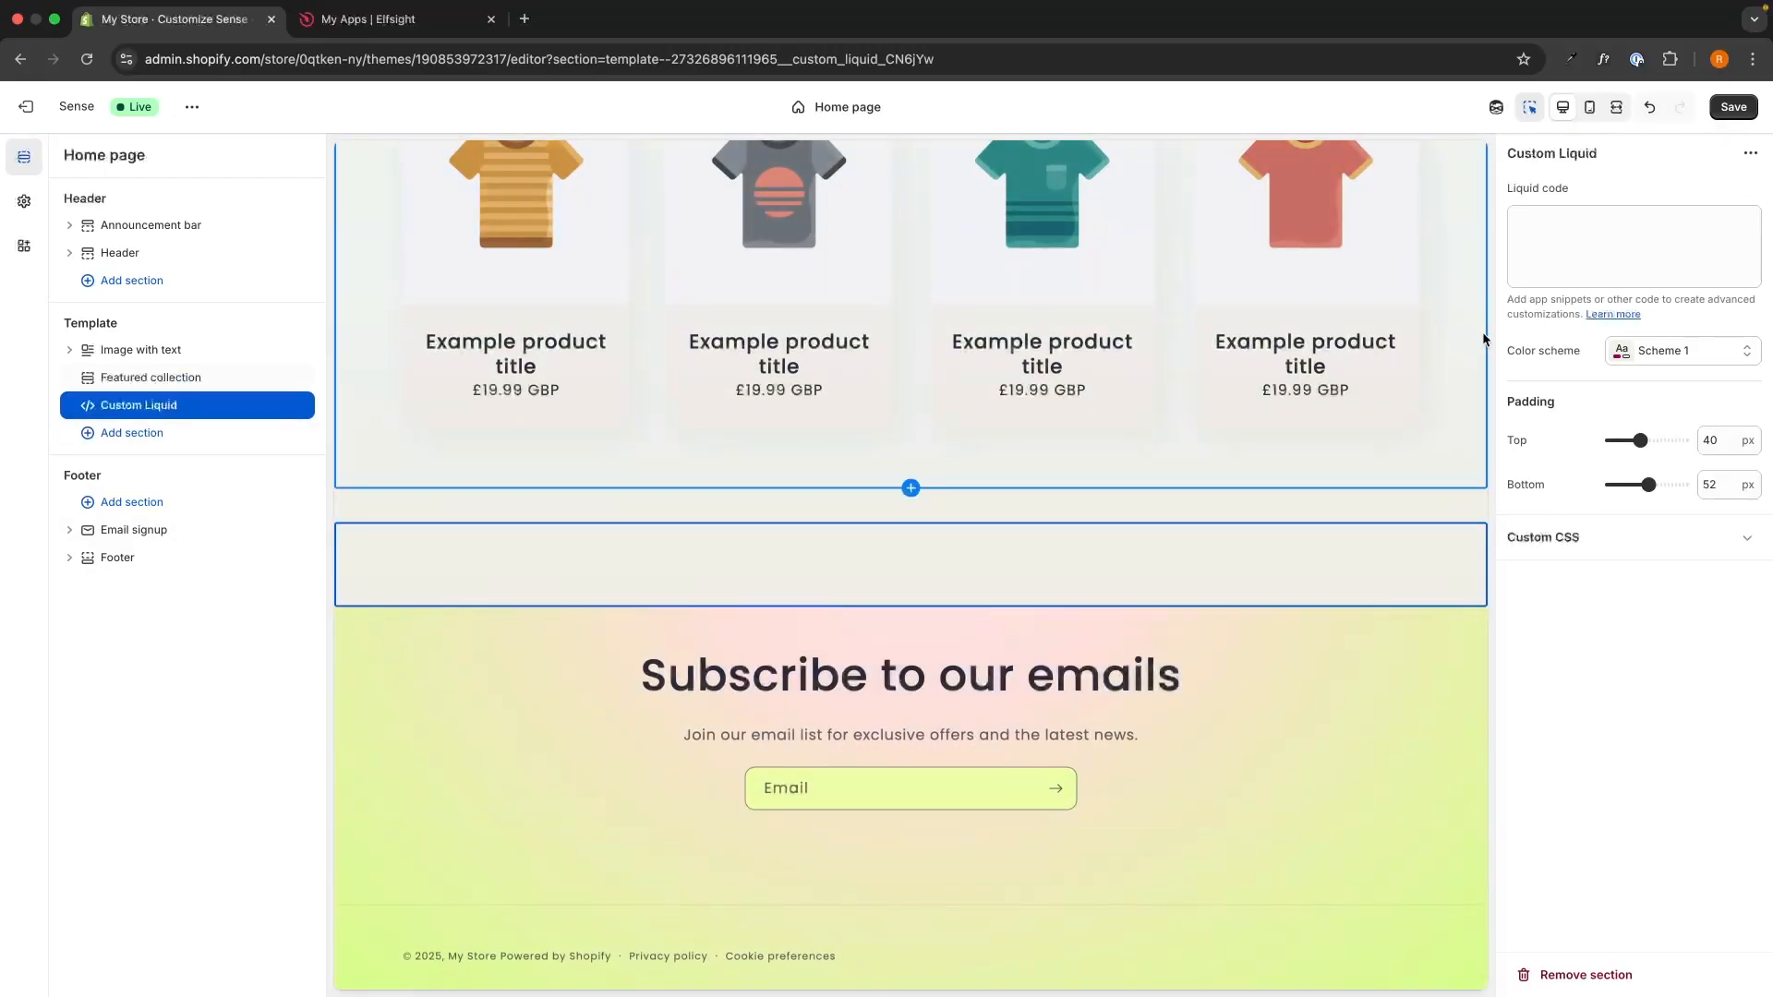
# Paste the copied widget embed code into the Custom Liquid section's Liquid code
pyautogui.click(1559, 245)
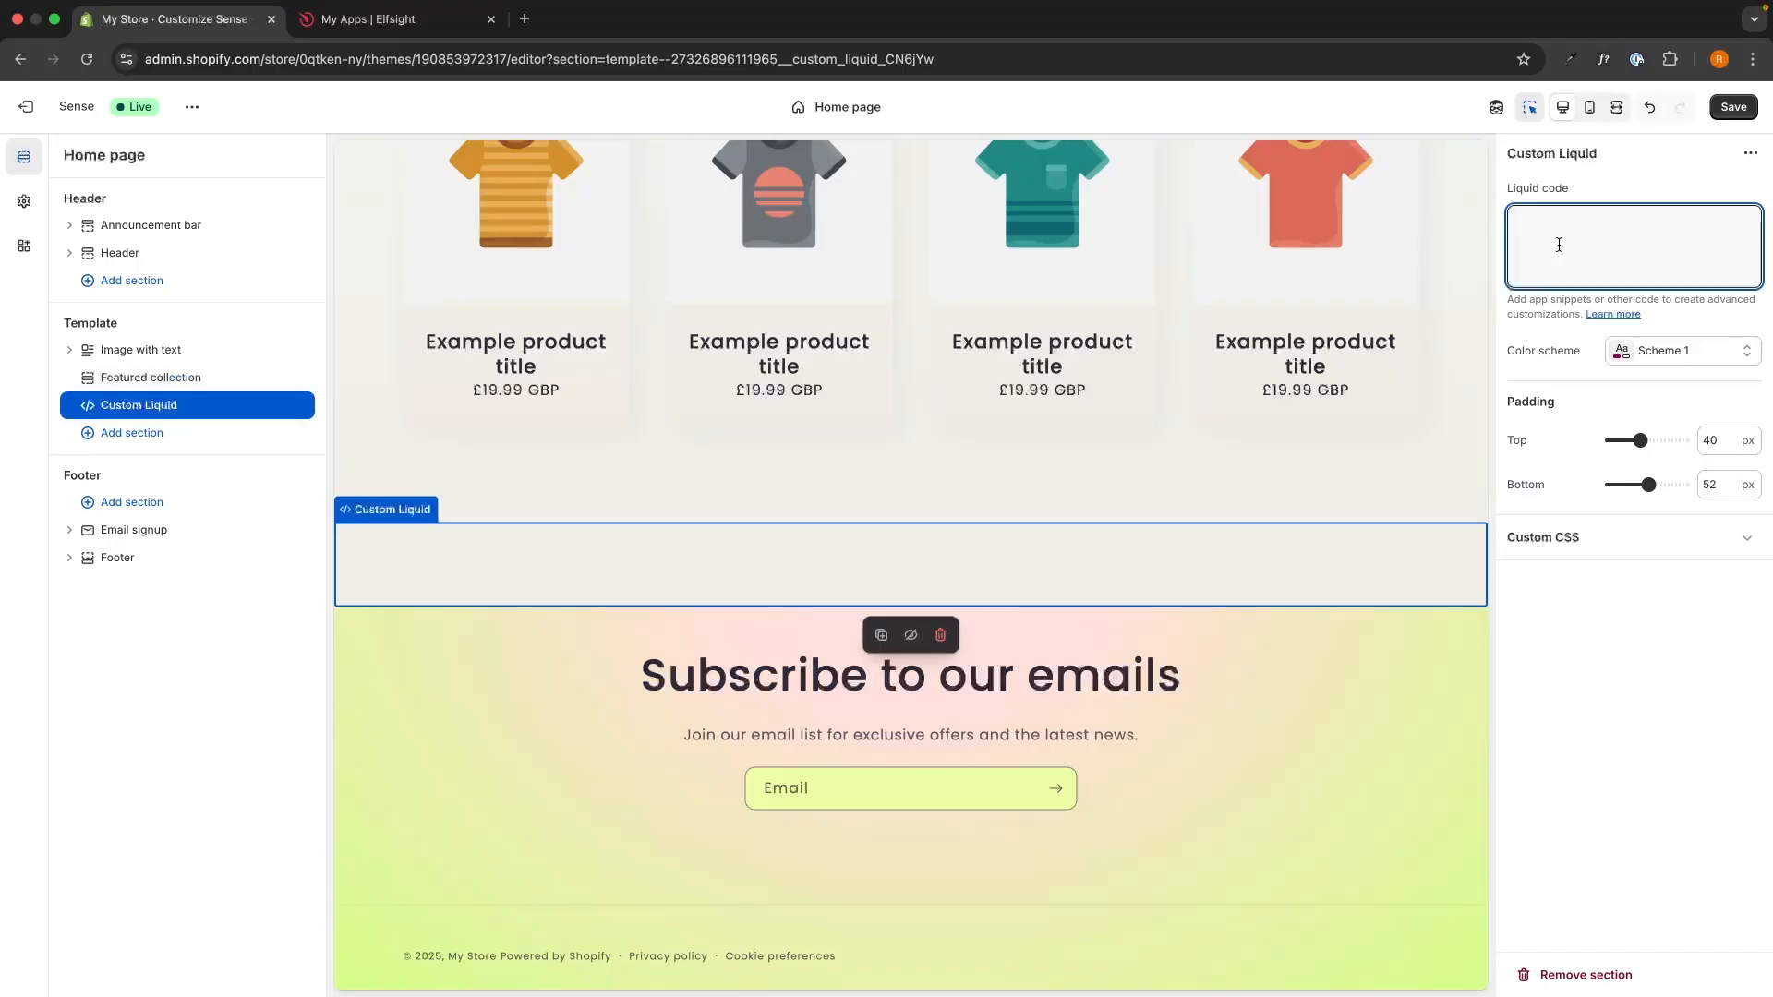
pyautogui.hotkey('ctrl', 'v')
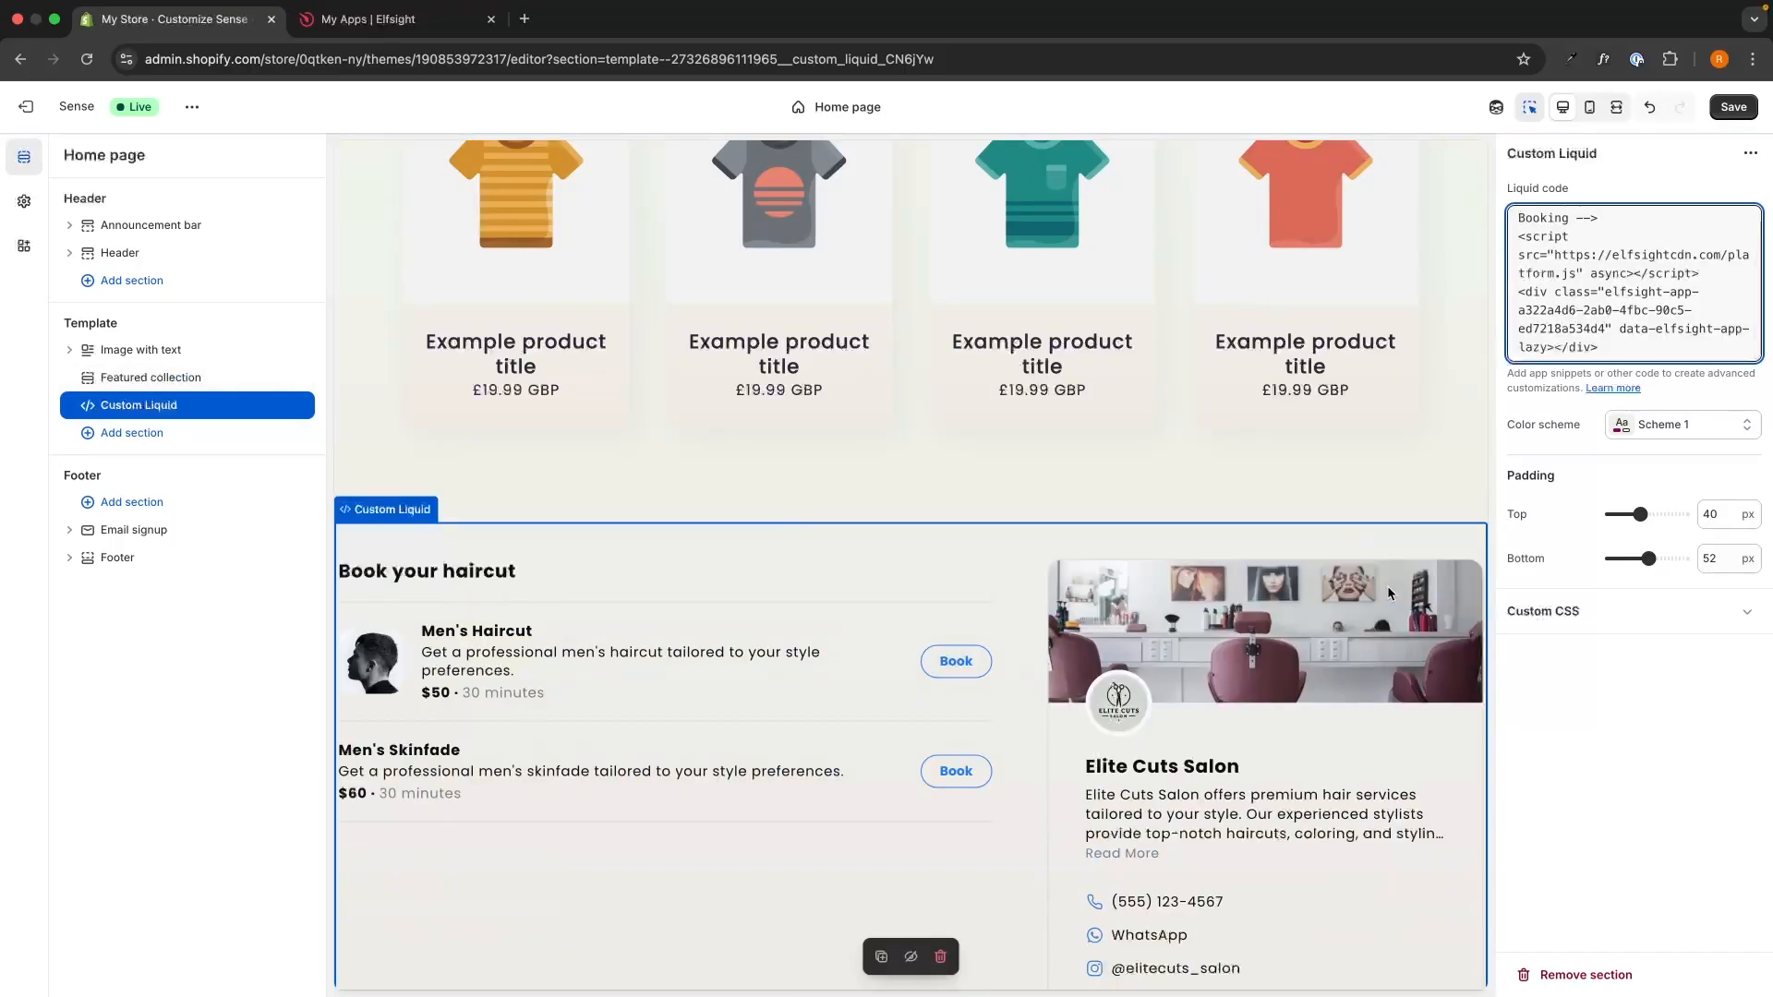